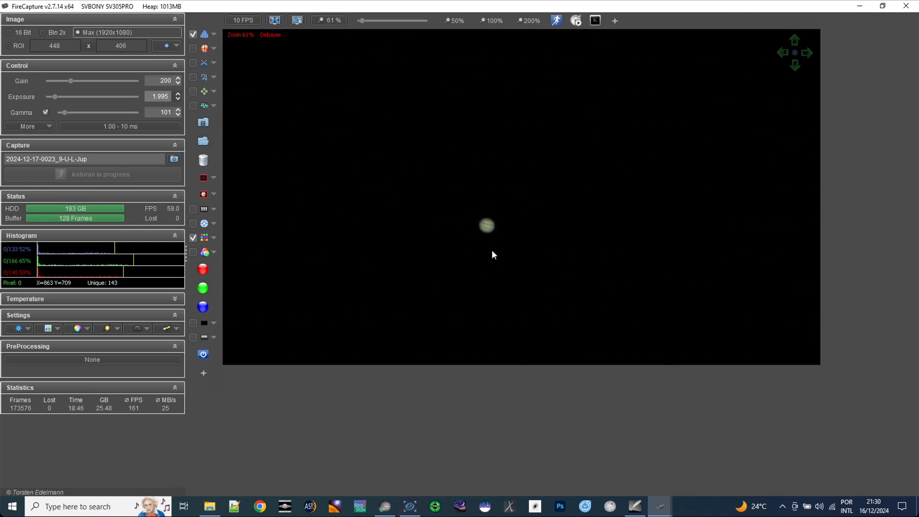
pyautogui.click(8, 46)
pyautogui.moveTo(429, 178); pyautogui.dragTo(543, 274)
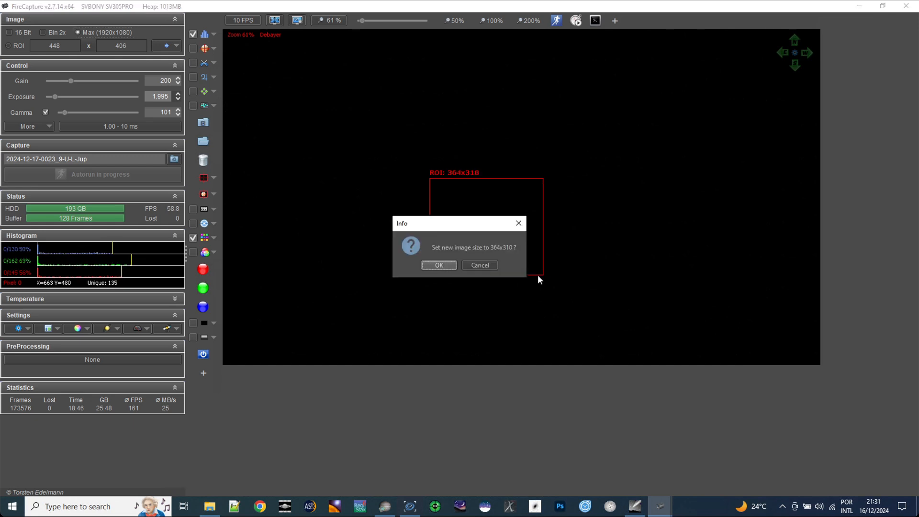
pyautogui.click(483, 266)
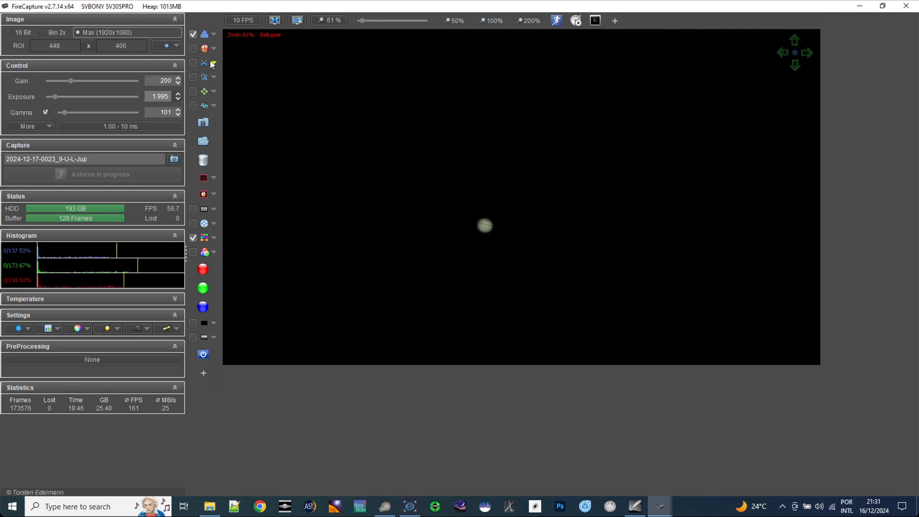
# Enable CutOut and set a 416x430 region of interest around Jupiter, just enclosing the cutout frame
pyautogui.click(193, 63)
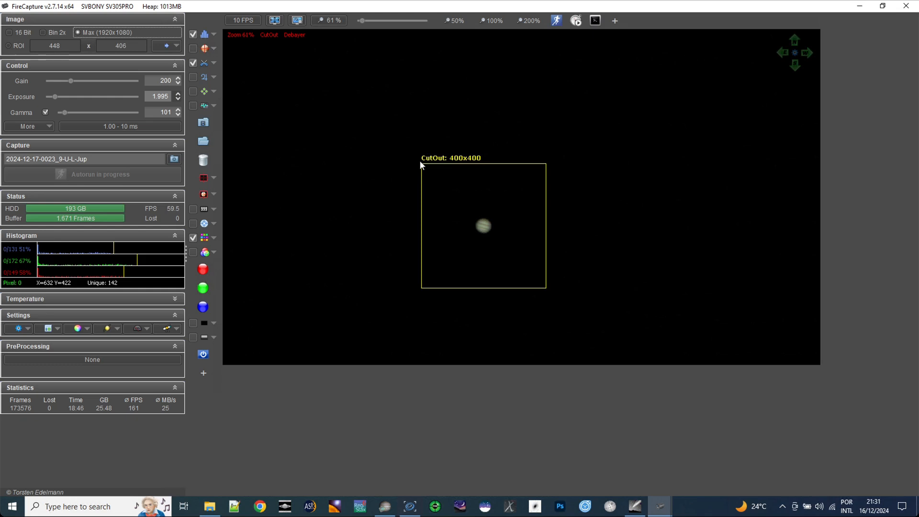
pyautogui.moveTo(419, 160); pyautogui.dragTo(548, 293)
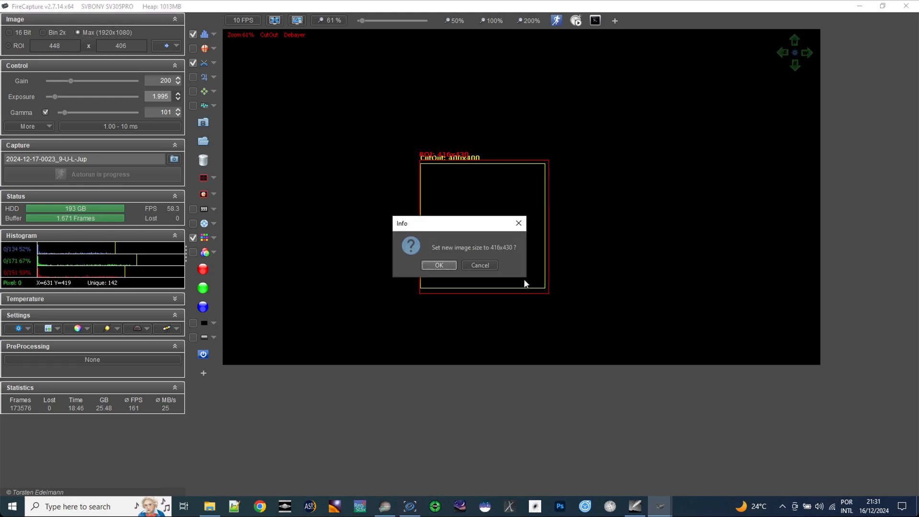
pyautogui.click(439, 265)
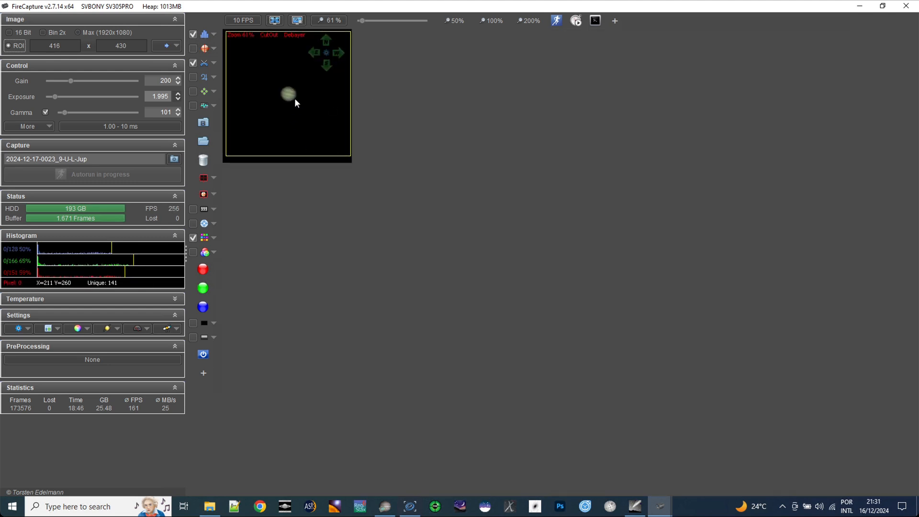
# Turn on AutoAlign and Autoguide for the planet in the live view
pyautogui.click(194, 49)
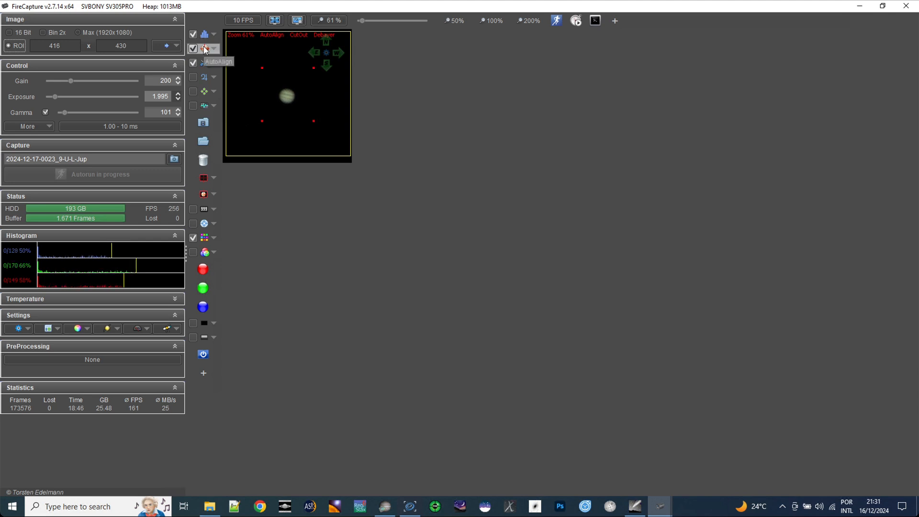
pyautogui.click(194, 91)
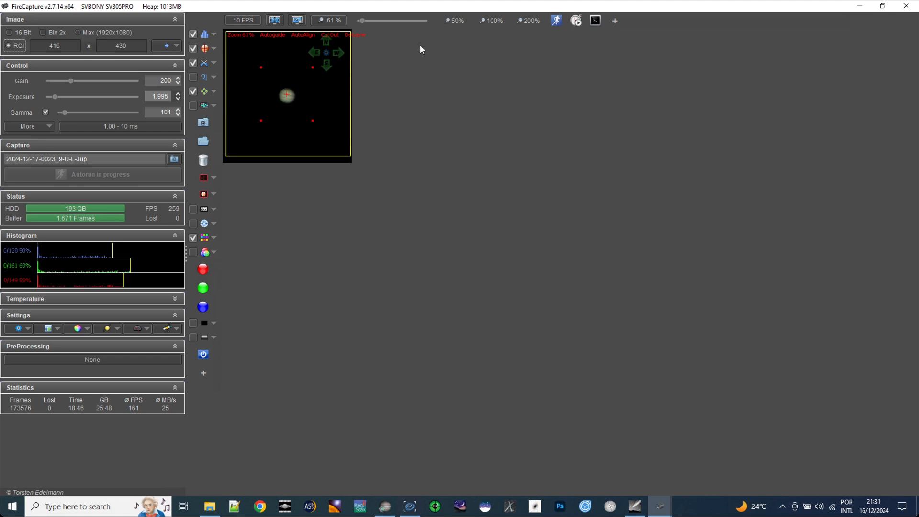
pyautogui.moveTo(363, 21); pyautogui.dragTo(375, 22)
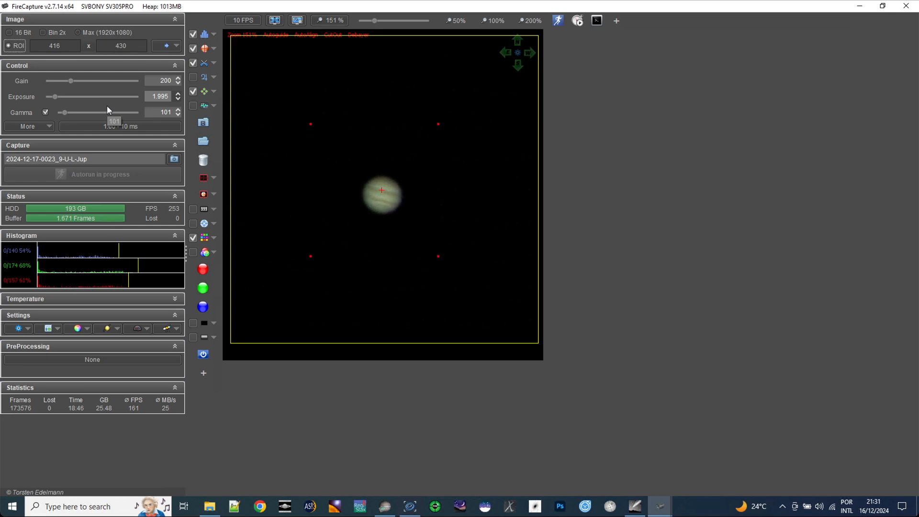
pyautogui.moveTo(174, 214)
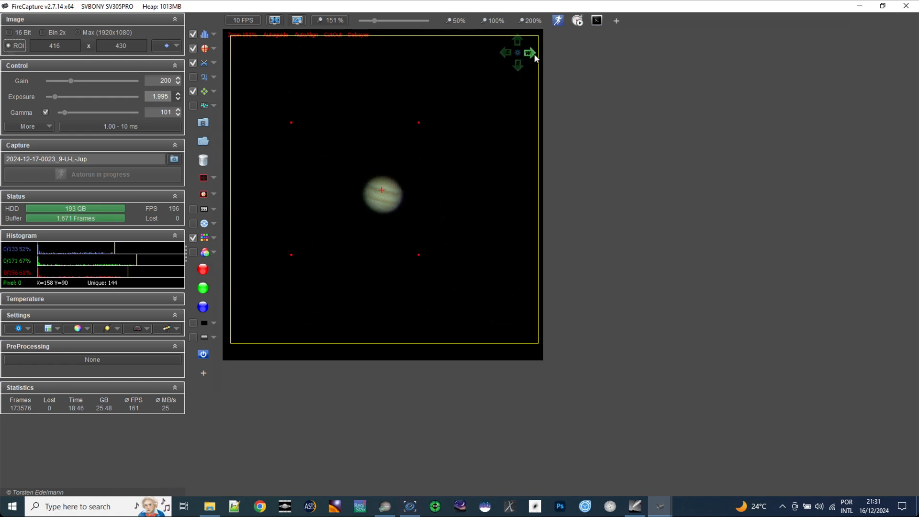
# Open the Autorun settings and set the number of single-filter runs to 10
pyautogui.click(558, 24)
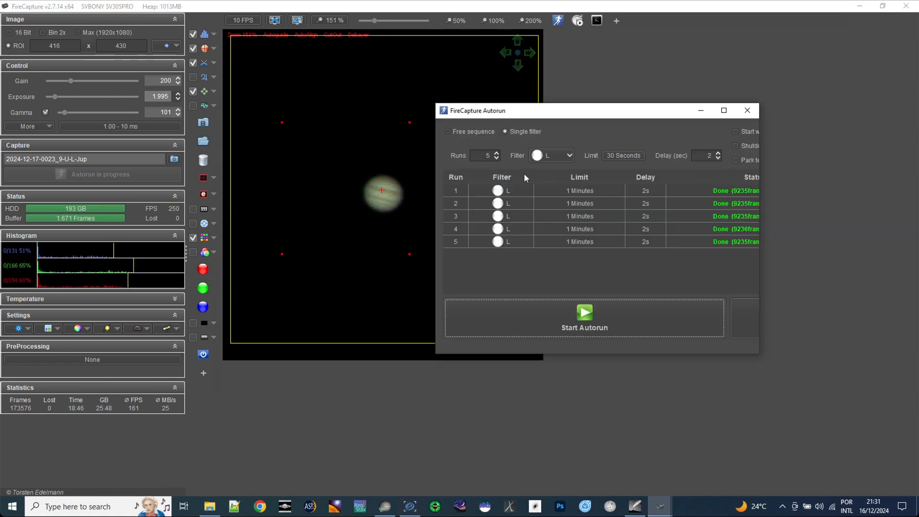
pyautogui.moveTo(480, 154); pyautogui.dragTo(509, 154)
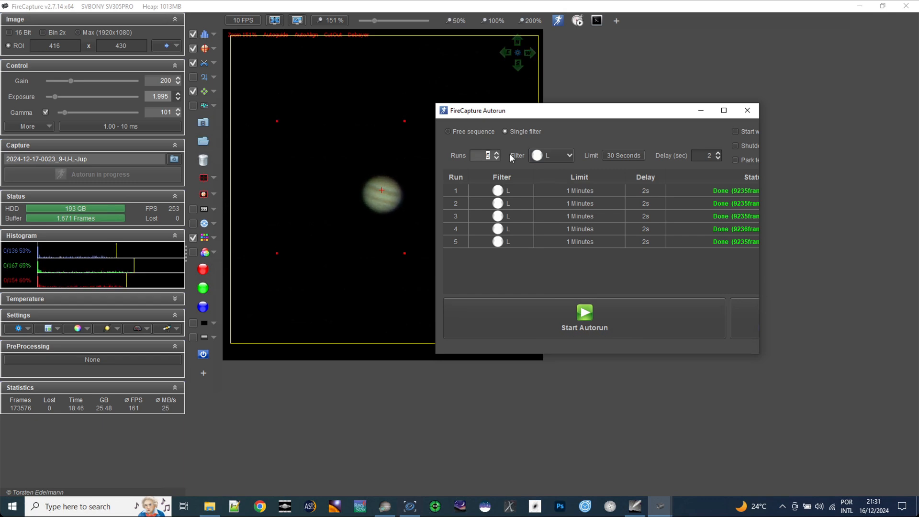
pyautogui.write('10')
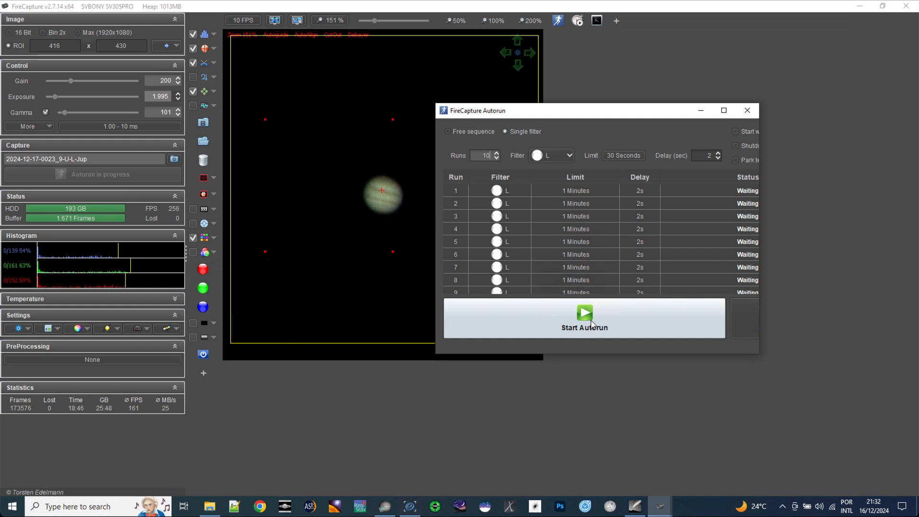
pyautogui.moveTo(650, 110); pyautogui.dragTo(746, 100)
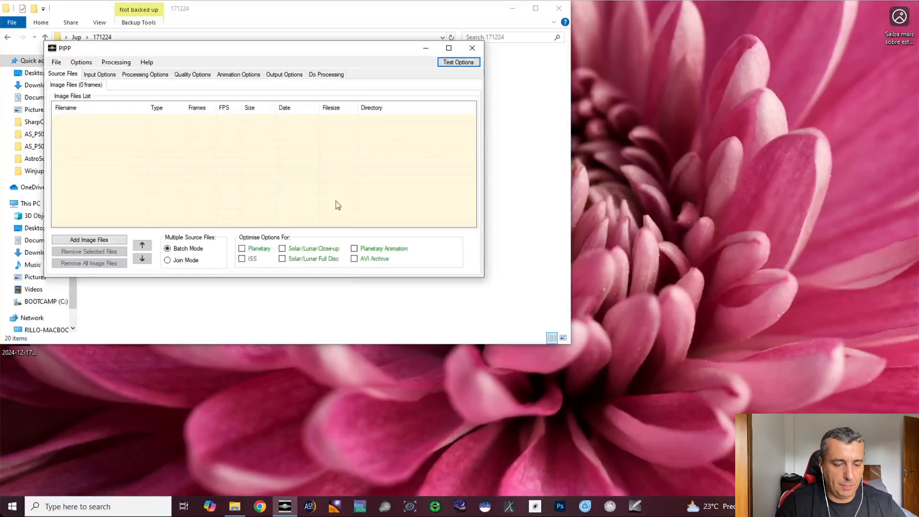
# Add all the Jupiter SER recordings from the 171224 folder to PIPP as source files and enable debayering with the correct Bayer pattern
pyautogui.moveTo(352, 51); pyautogui.dragTo(623, 105)
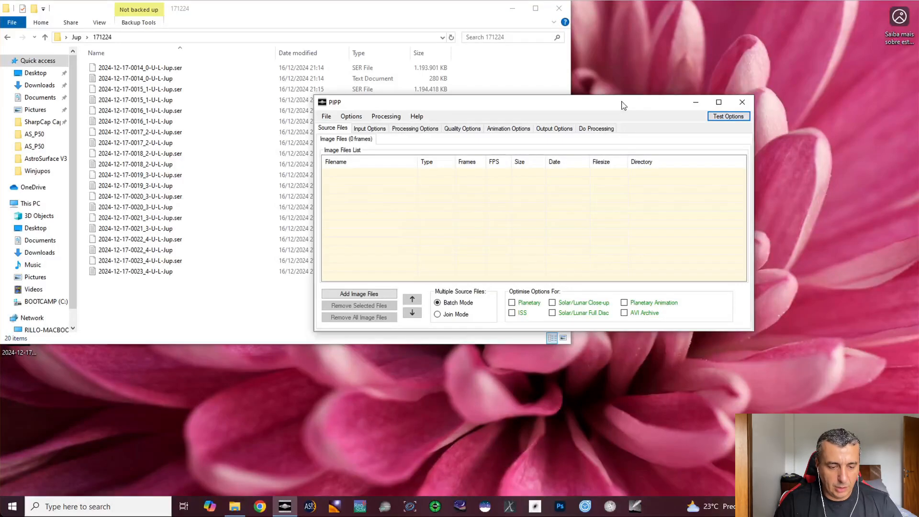
pyautogui.moveTo(624, 105); pyautogui.dragTo(626, 112)
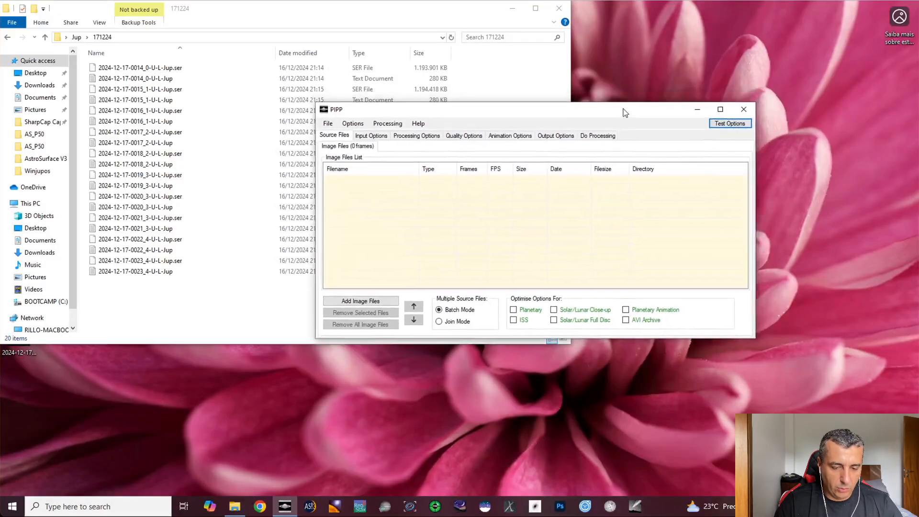
pyautogui.click(181, 72)
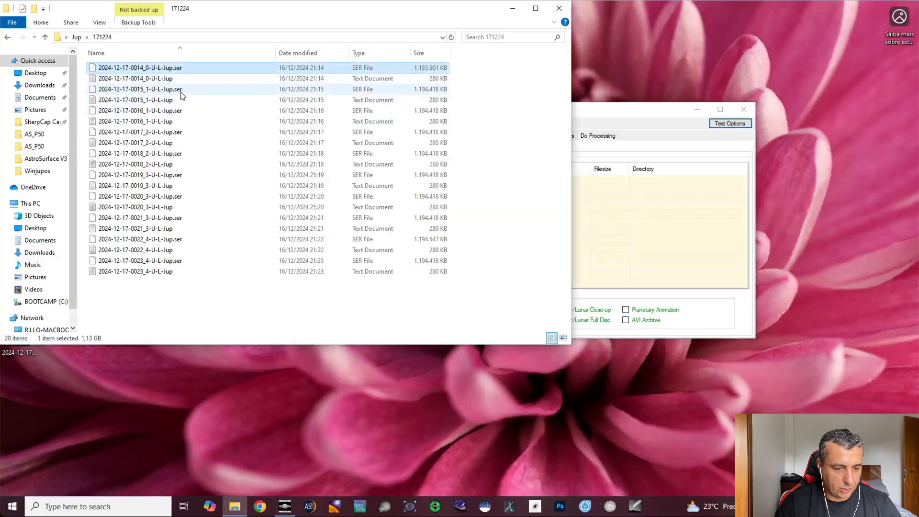
pyautogui.keyDown('ctrl'); pyautogui.click(178, 90); pyautogui.keyUp('ctrl')
pyautogui.keyDown('ctrl'); pyautogui.click(175, 111); pyautogui.keyUp('ctrl')
pyautogui.keyDown('ctrl'); pyautogui.click(172, 134); pyautogui.keyUp('ctrl')
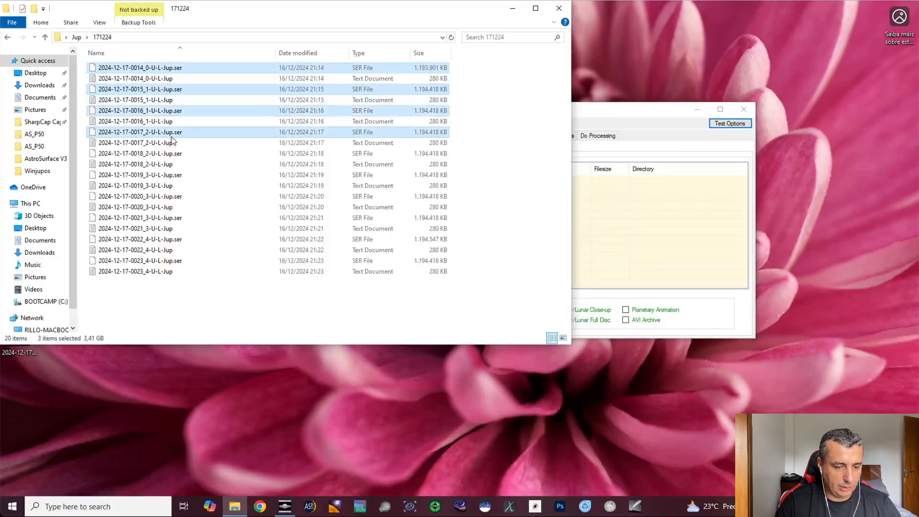
pyautogui.keyDown('ctrl'); pyautogui.click(171, 154); pyautogui.keyUp('ctrl')
pyautogui.keyDown('ctrl'); pyautogui.click(171, 178); pyautogui.keyUp('ctrl')
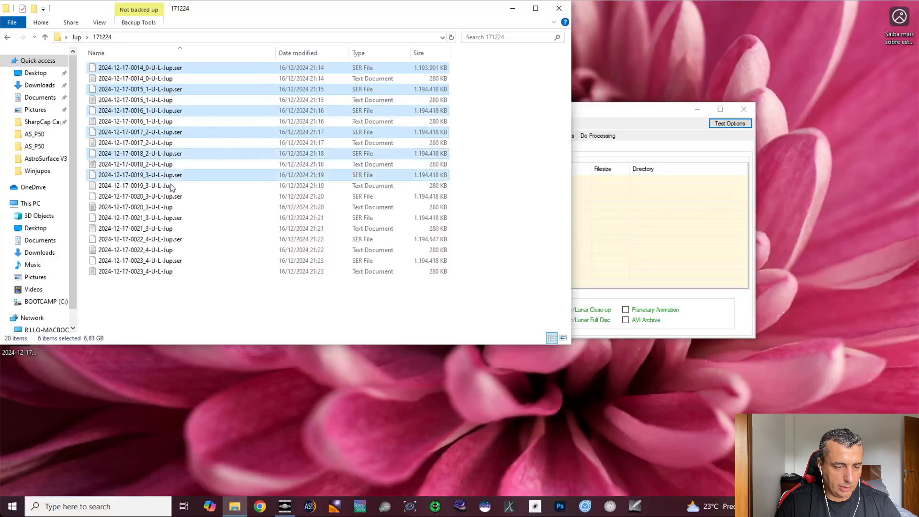
pyautogui.keyDown('ctrl'); pyautogui.click(170, 198); pyautogui.keyUp('ctrl')
pyautogui.keyDown('ctrl'); pyautogui.click(169, 219); pyautogui.keyUp('ctrl')
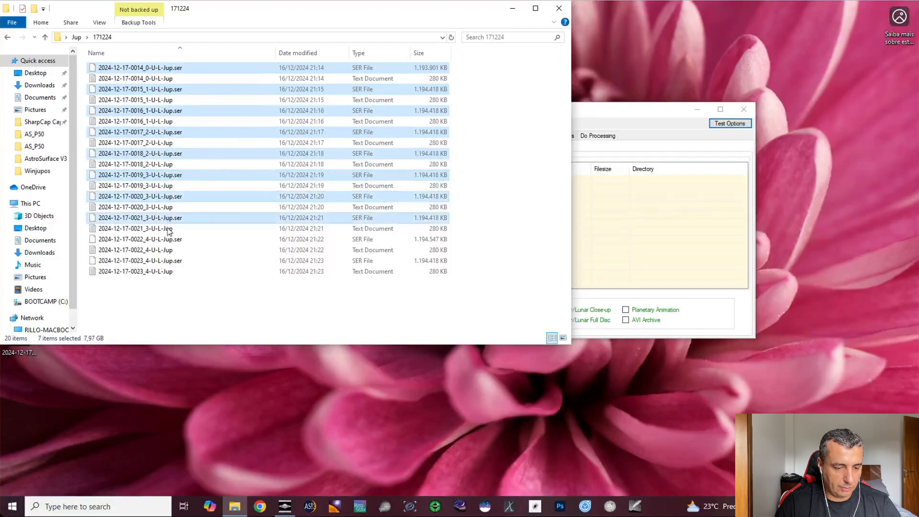
pyautogui.keyDown('ctrl'); pyautogui.click(170, 241); pyautogui.keyUp('ctrl')
pyautogui.keyDown('ctrl'); pyautogui.click(171, 262); pyautogui.keyUp('ctrl')
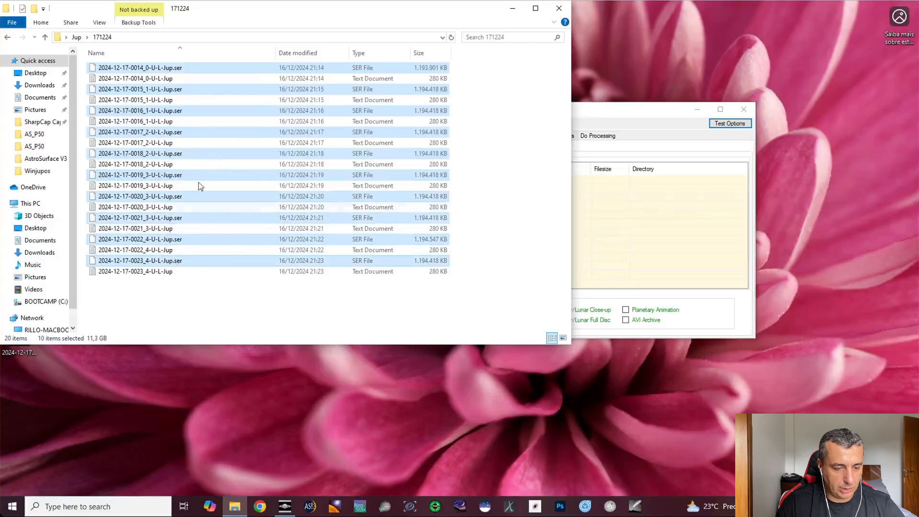
pyautogui.moveTo(209, 156); pyautogui.dragTo(589, 235)
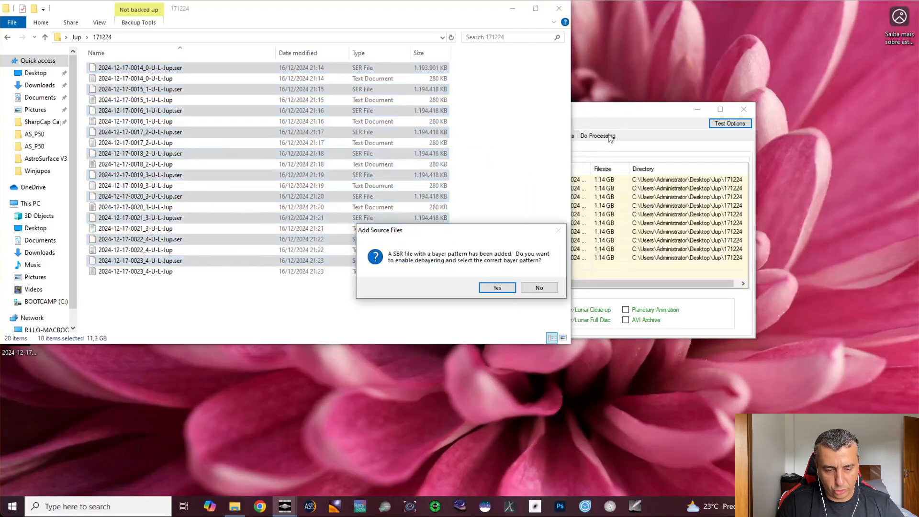
pyautogui.click(500, 286)
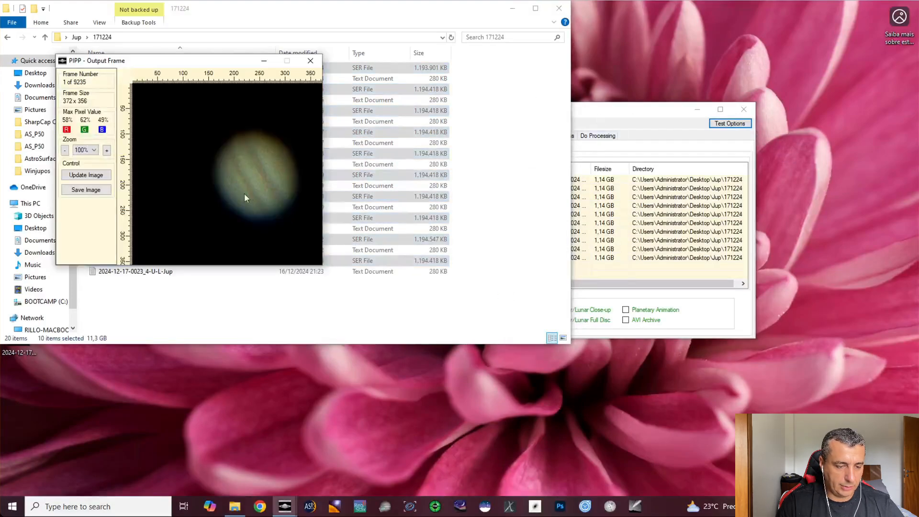
pyautogui.click(310, 60)
# Optimise the options for Planetary and review the resulting input and processing settings
pyautogui.moveTo(592, 112); pyautogui.dragTo(478, 94)
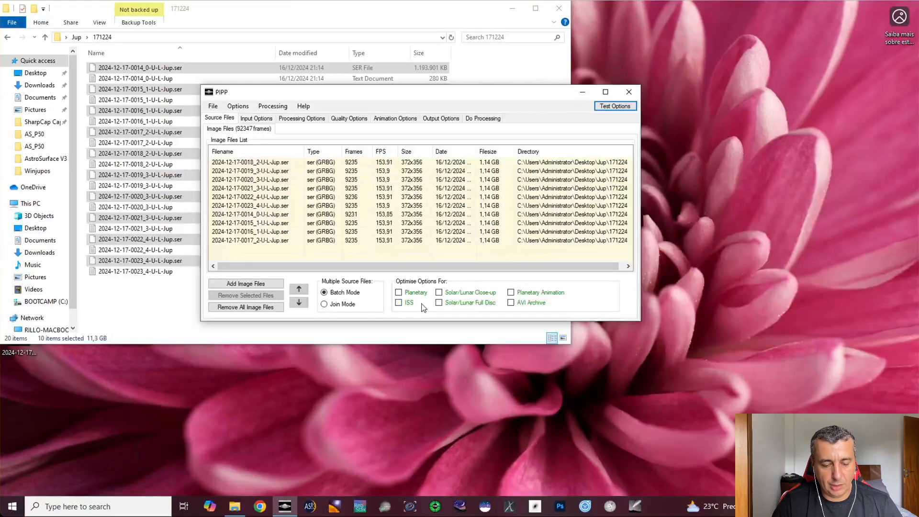
pyautogui.click(399, 293)
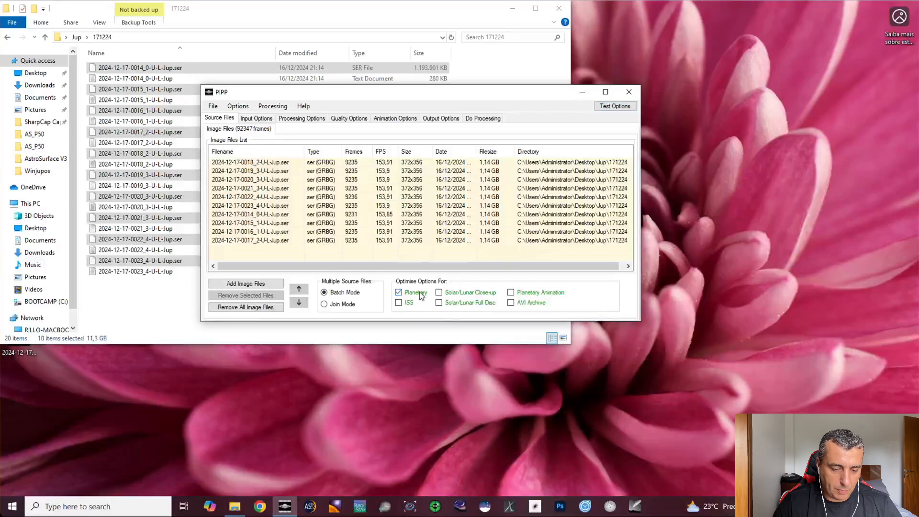
pyautogui.click(254, 119)
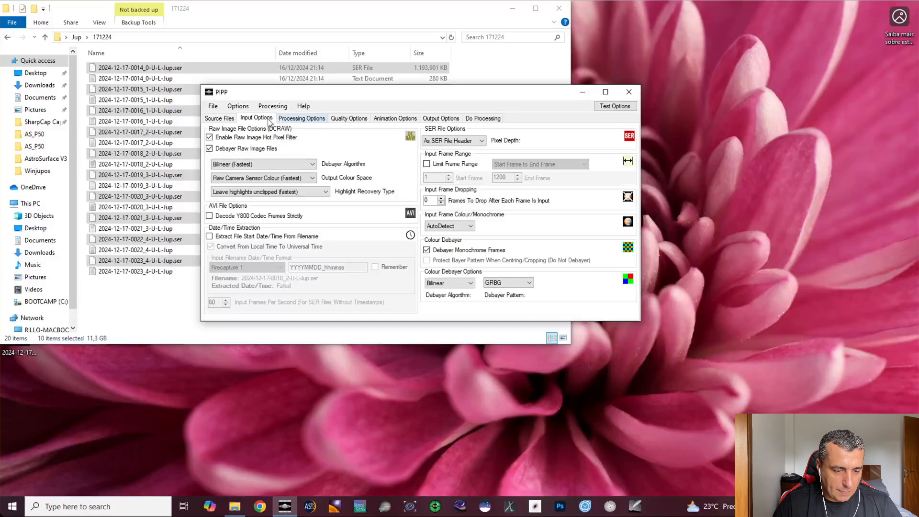
pyautogui.click(282, 122)
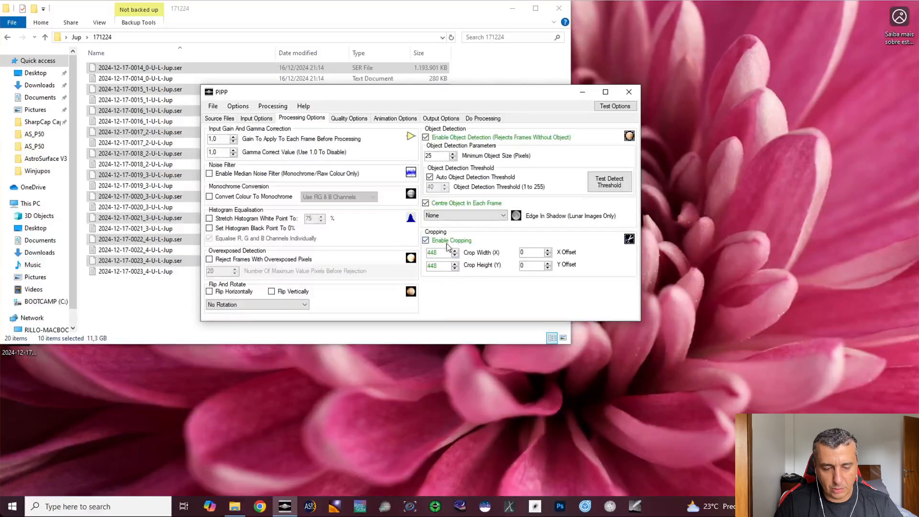
# Set the output format to SER
pyautogui.click(437, 118)
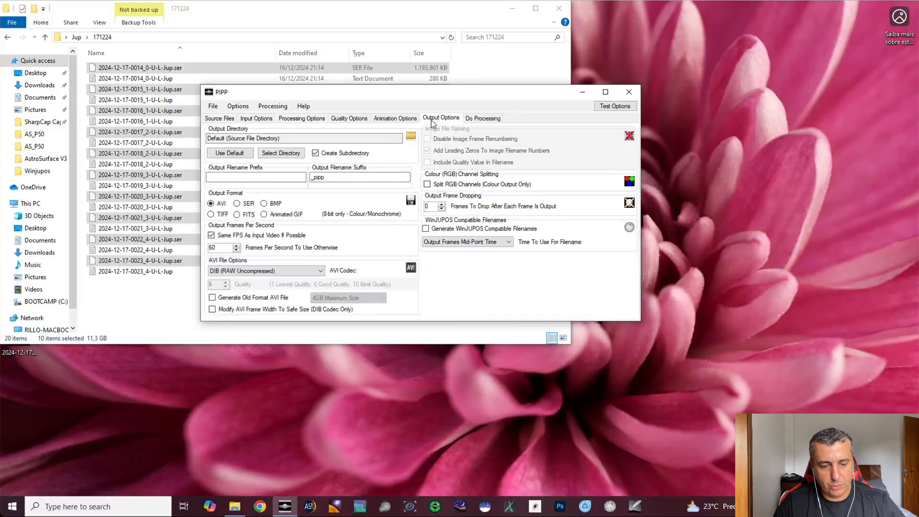
pyautogui.click(237, 203)
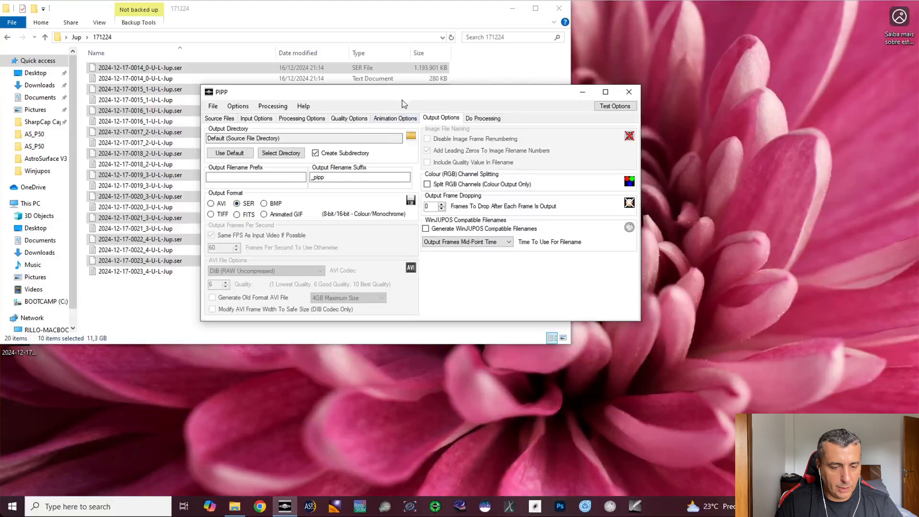
pyautogui.moveTo(414, 91); pyautogui.dragTo(459, 93)
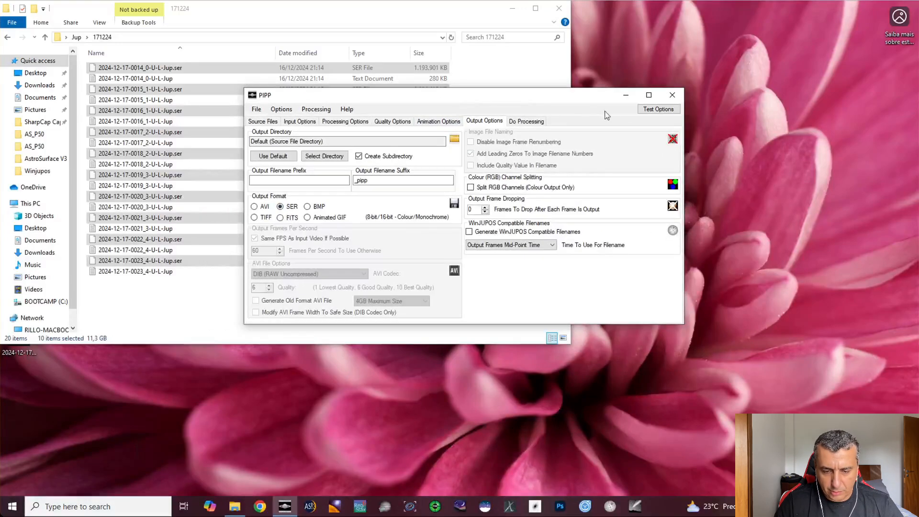
# Test the options on a preview frame of Jupiter and start processing all the source files
pyautogui.click(656, 110)
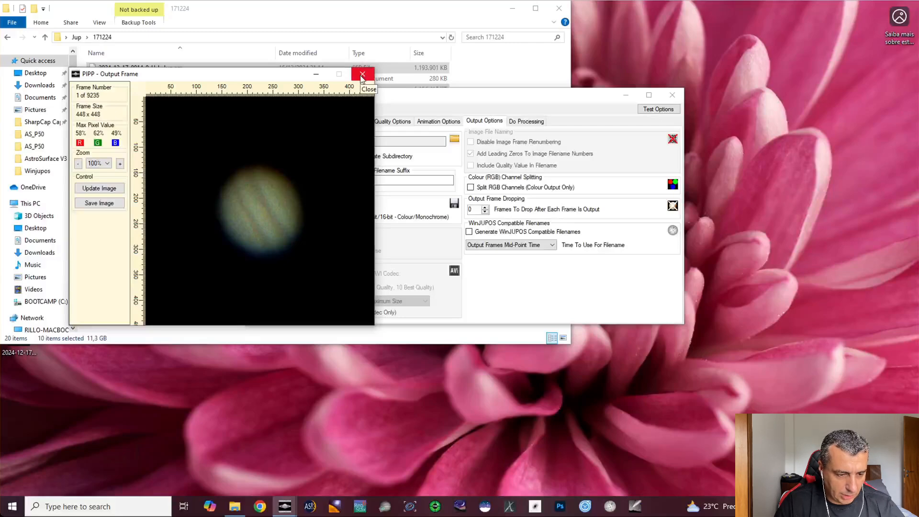
pyautogui.click(363, 75)
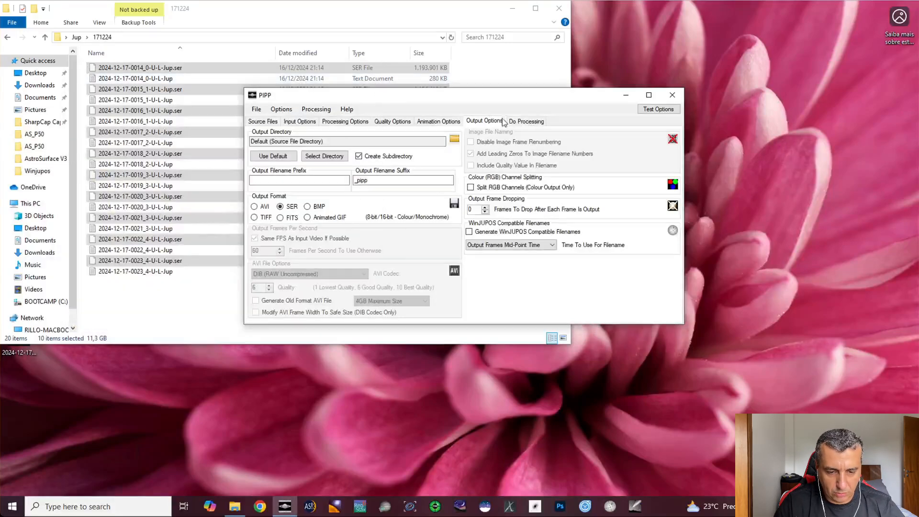
pyautogui.click(520, 122)
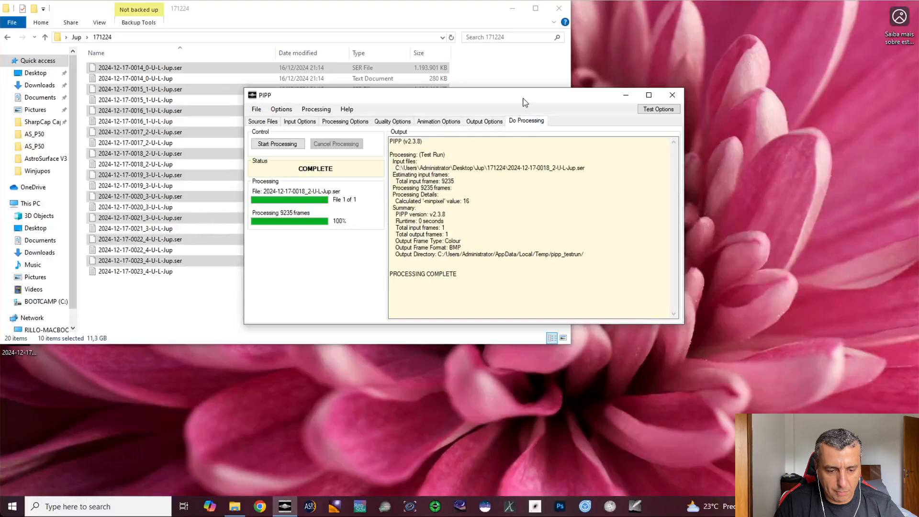
pyautogui.click(283, 145)
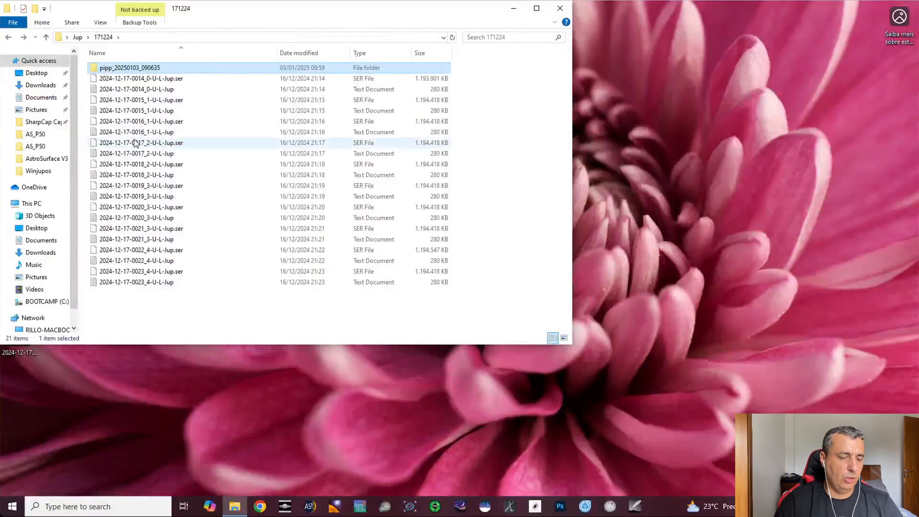
pyautogui.doubleClick(128, 70)
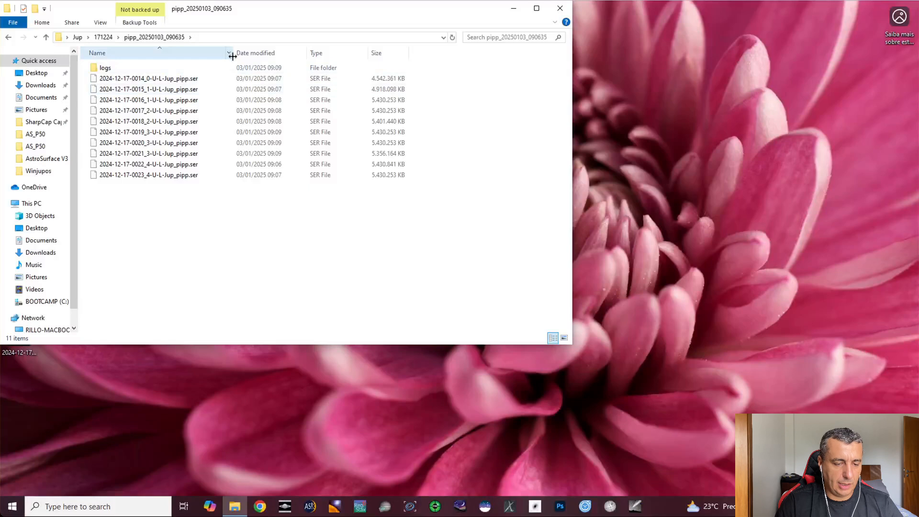
pyautogui.moveTo(233, 57); pyautogui.dragTo(250, 57)
pyautogui.click(208, 80)
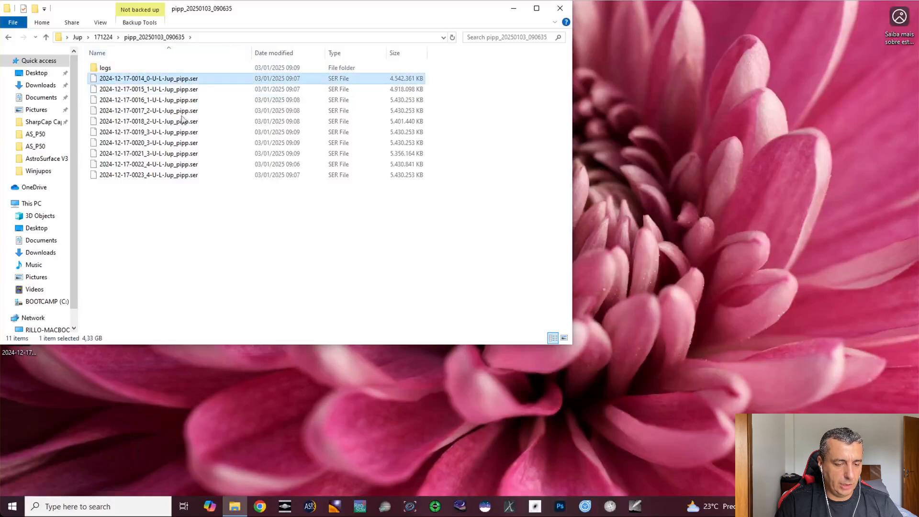
pyautogui.keyDown('shift'); pyautogui.click(166, 179); pyautogui.keyUp('shift')
pyautogui.click(189, 224)
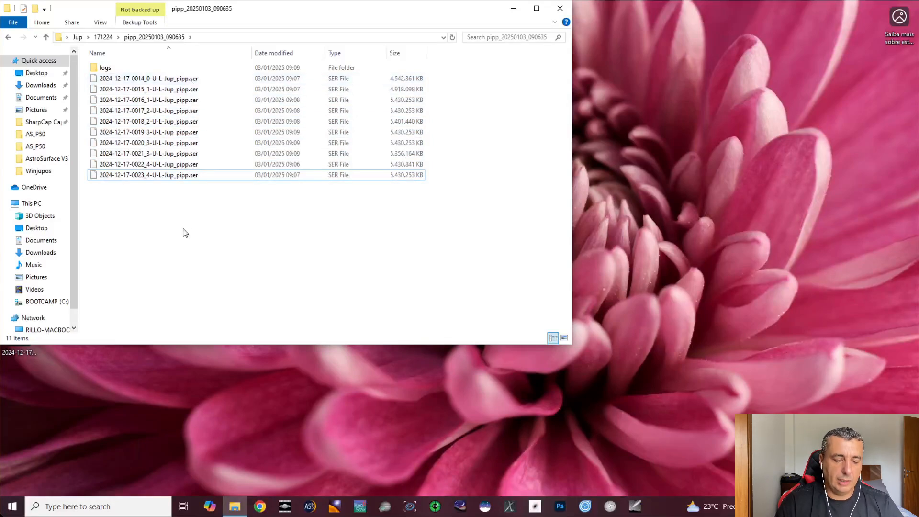
pyautogui.click(310, 506)
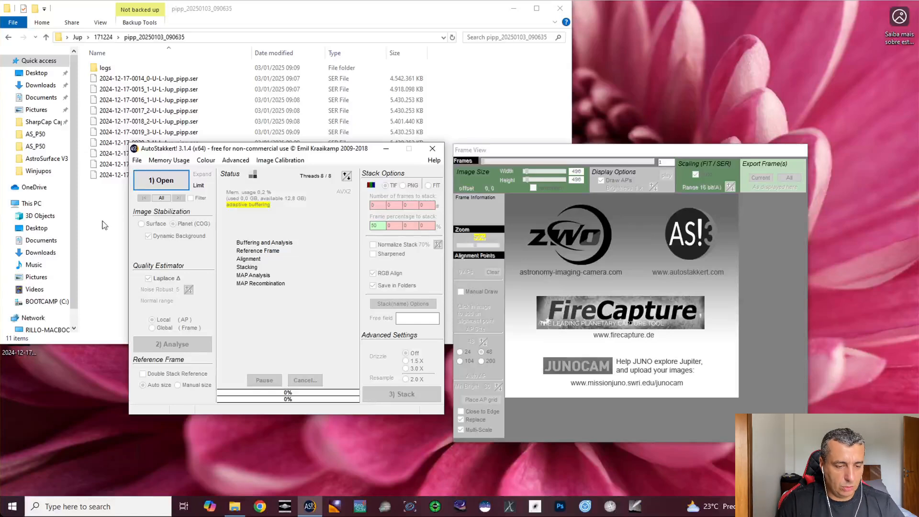
pyautogui.click(130, 80)
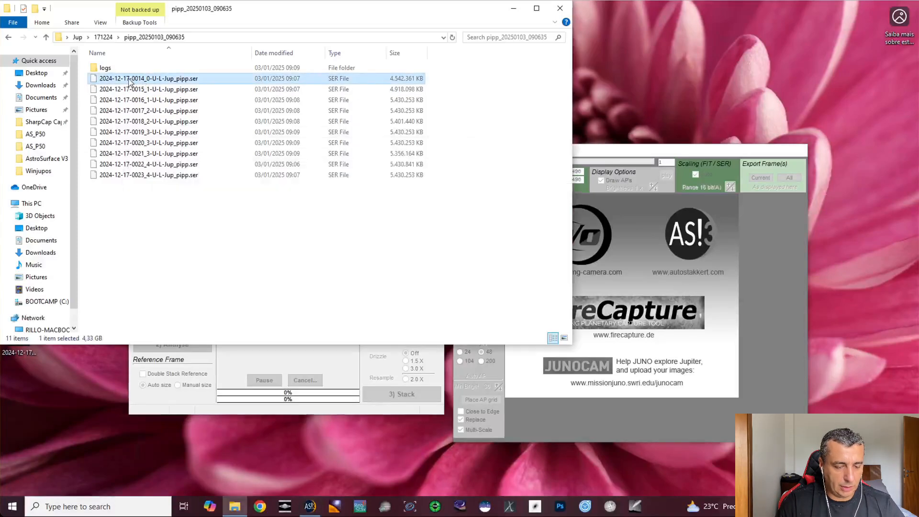
pyautogui.moveTo(130, 80); pyautogui.dragTo(296, 361)
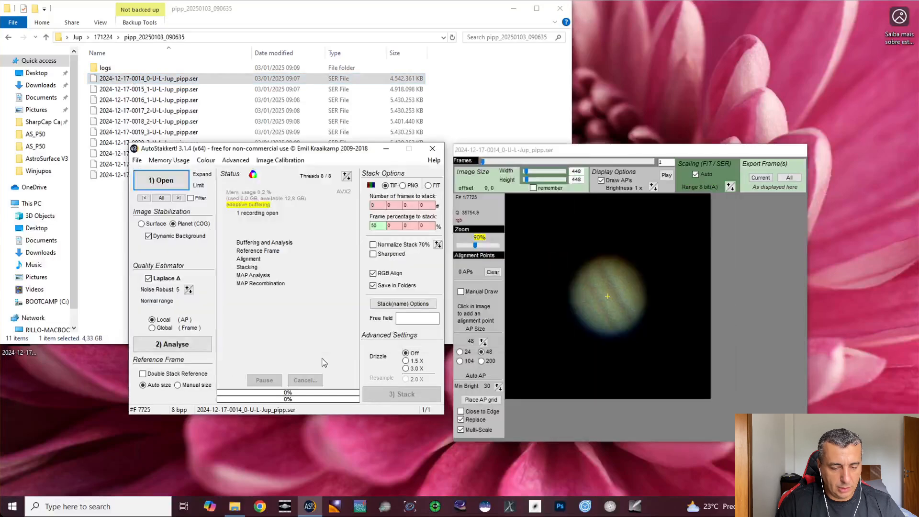
# Try the Surface image stabilization mode and return to Planet (COG)
pyautogui.click(561, 279)
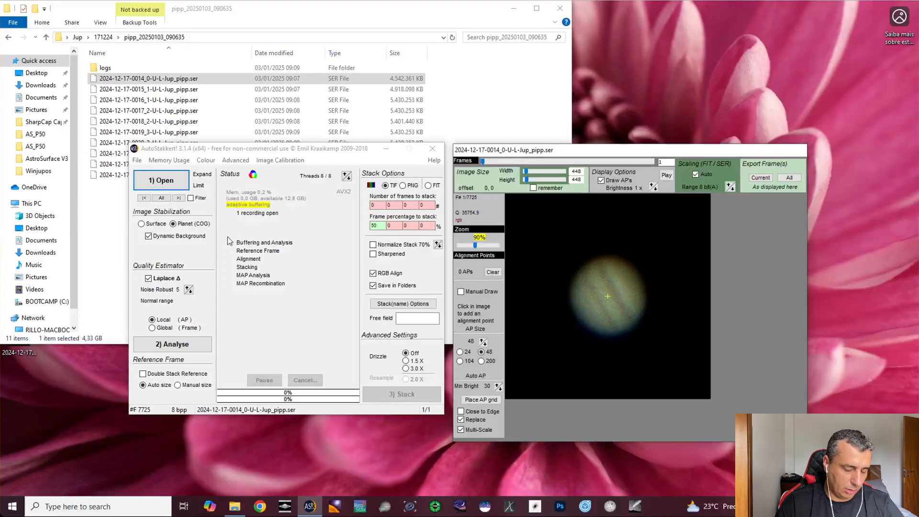
pyautogui.click(141, 223)
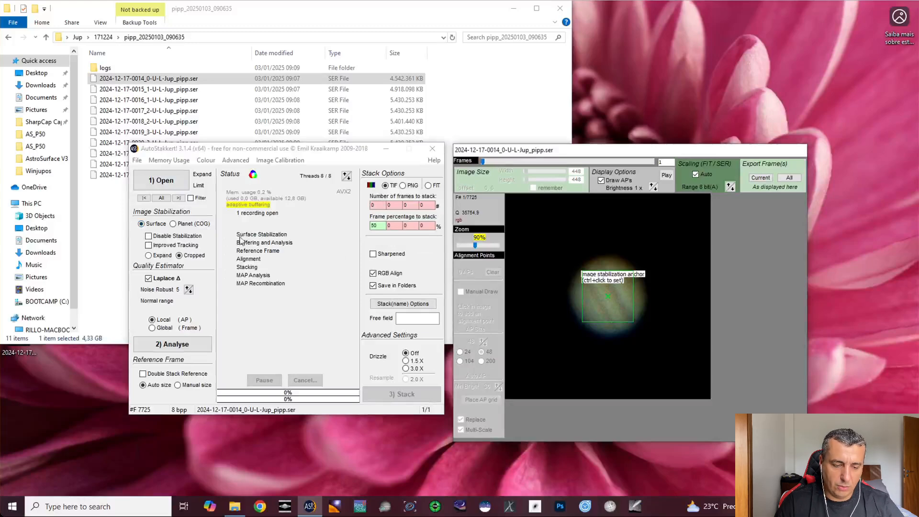
pyautogui.click(174, 224)
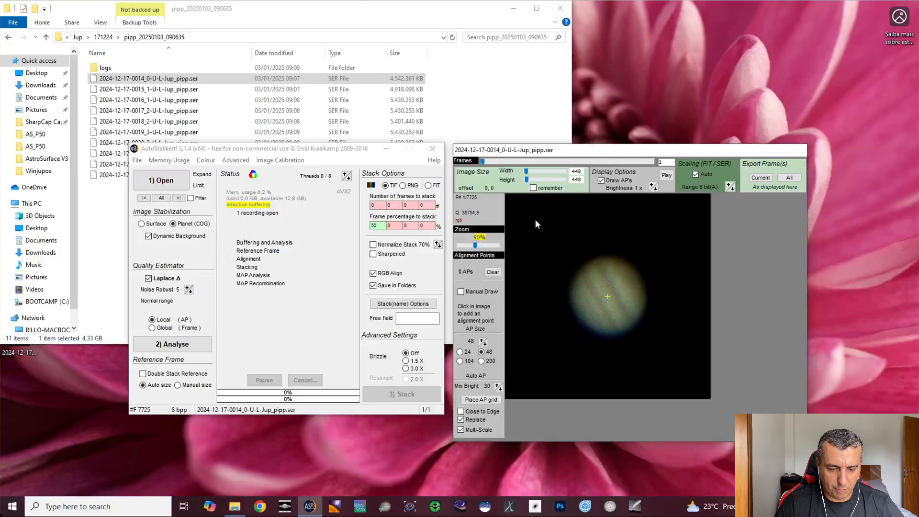
# Increase the image size width to 496 for the Jupiter recording
pyautogui.click(526, 172)
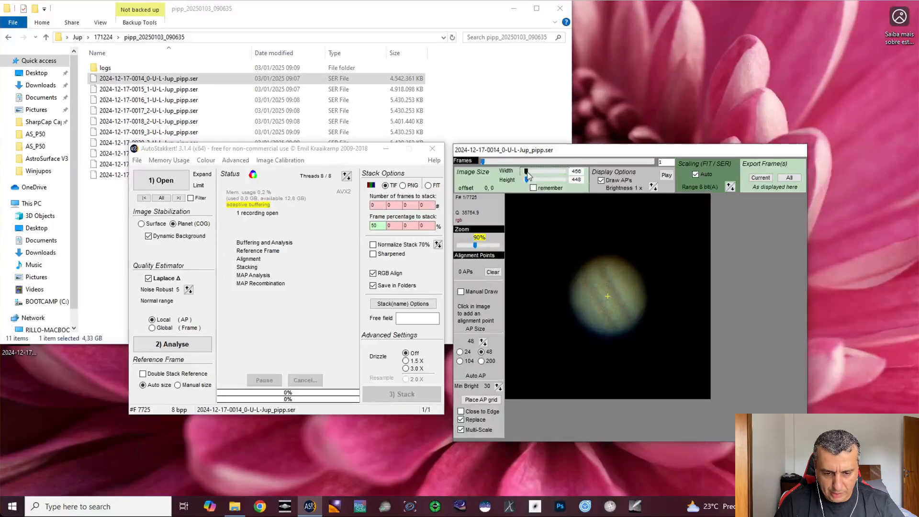
pyautogui.press('Right')
pyautogui.press('Right')
pyautogui.press('Right')
pyautogui.press('Right')
pyautogui.press('Right')
pyautogui.press('Right')
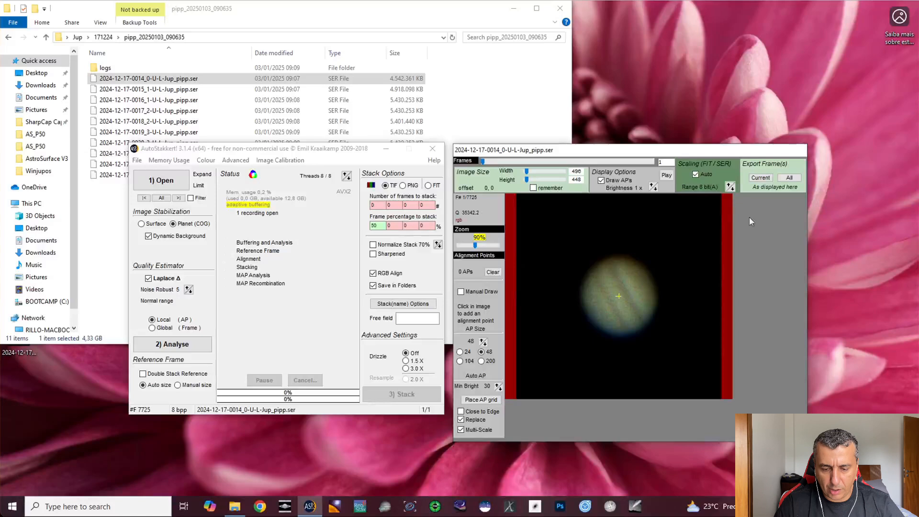
# Increase the image size height to 488 for the Jupiter recording
pyautogui.click(526, 180)
pyautogui.press('Right')
pyautogui.press('Right')
pyautogui.press('Right')
pyautogui.press('Right')
pyautogui.press('Right')
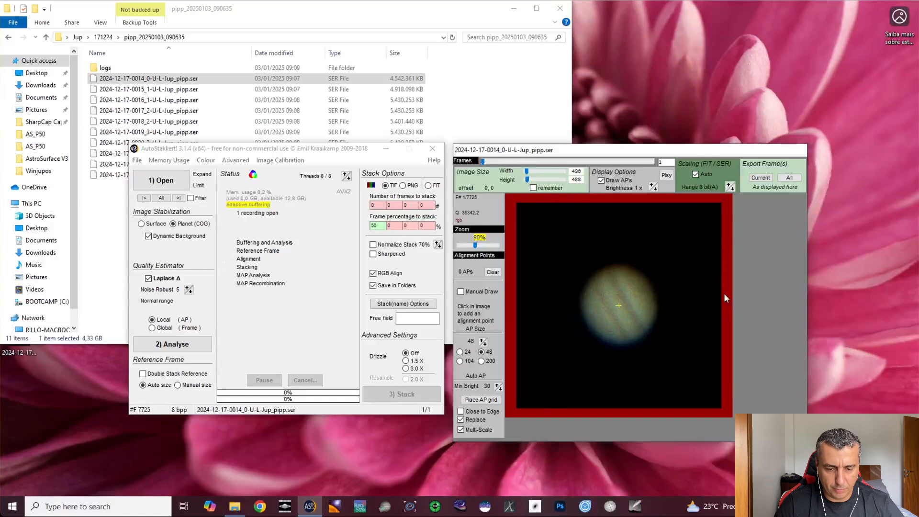
# Analyse the recording's frame quality and display the frame where the quality curve meets the 50% line
pyautogui.click(310, 152)
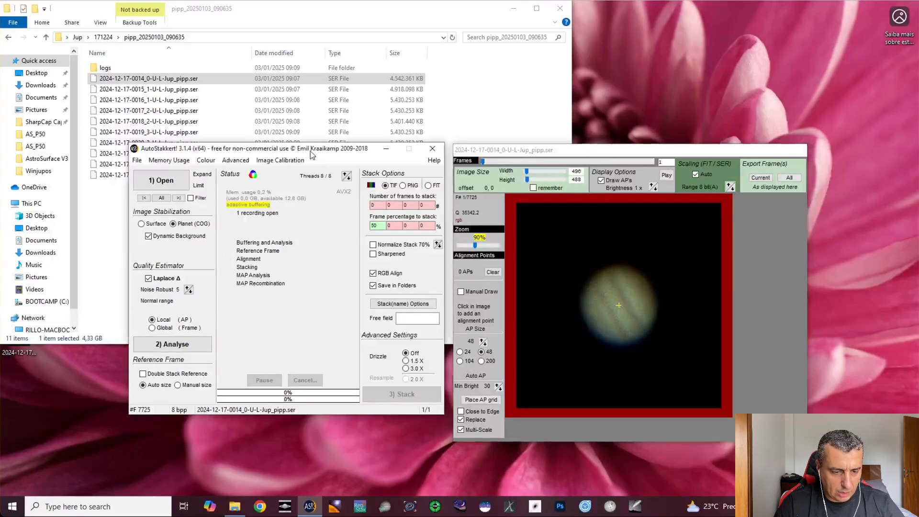
pyautogui.click(175, 348)
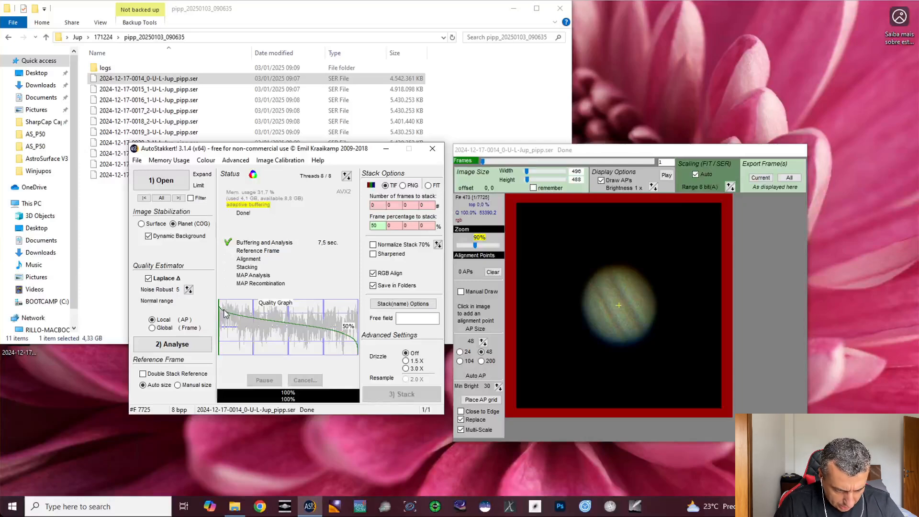
pyautogui.click(314, 331)
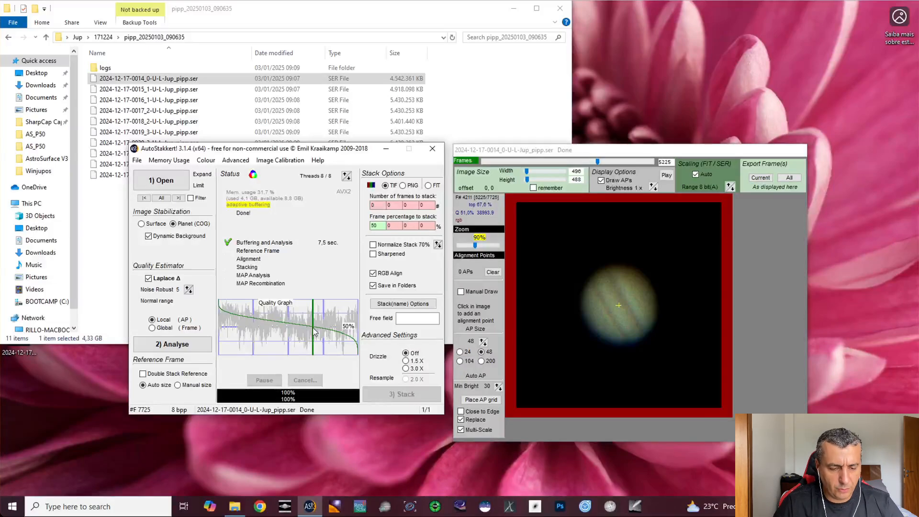
# Try 25 and 30 as the frame percentage to stack and set it back to 50
pyautogui.doubleClick(384, 227)
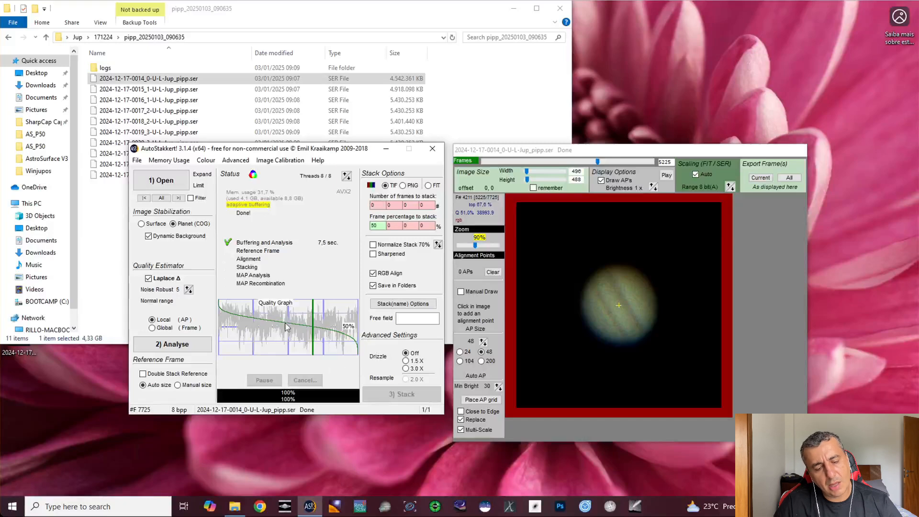
pyautogui.click(381, 226)
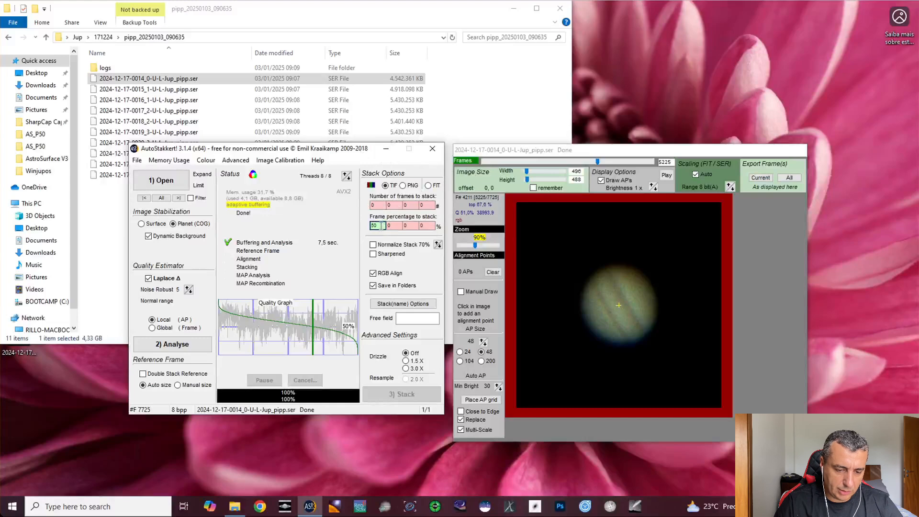
pyautogui.moveTo(381, 226); pyautogui.dragTo(356, 227)
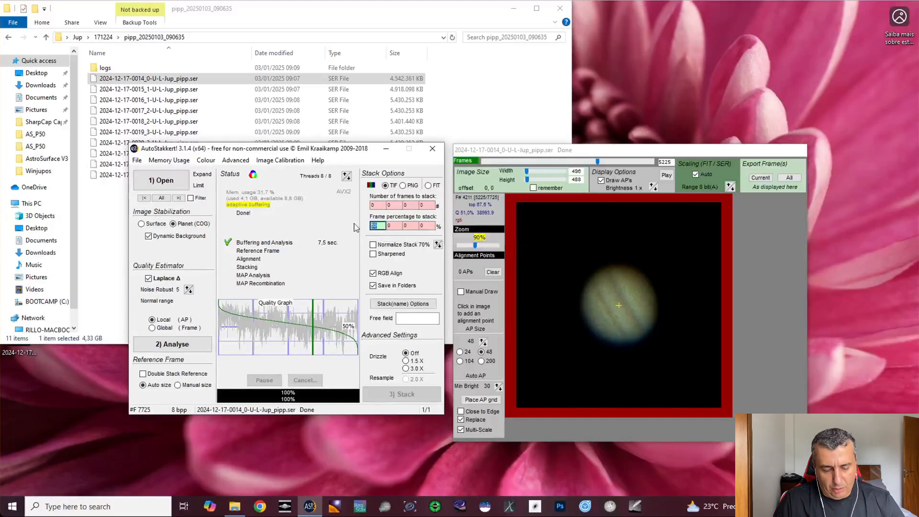
pyautogui.write('25')
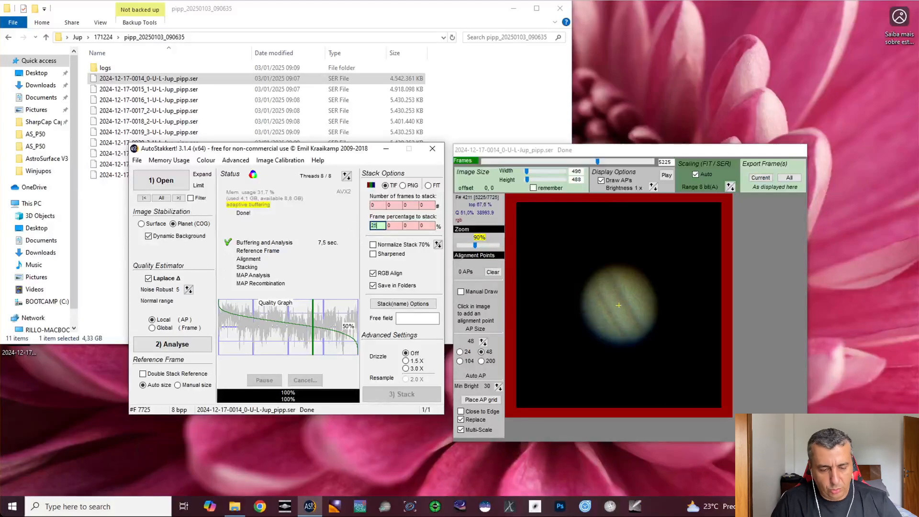
pyautogui.moveTo(381, 225); pyautogui.dragTo(355, 229)
pyautogui.write('30')
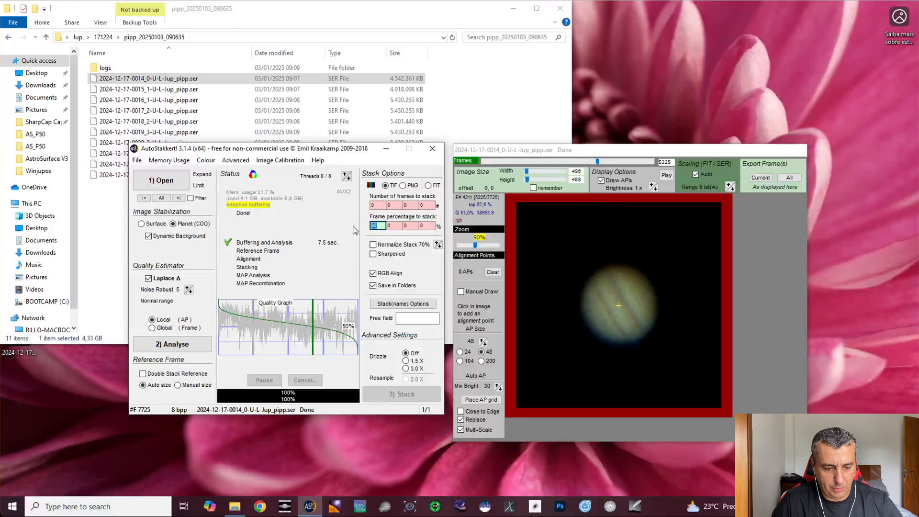
pyautogui.write('50')
pyautogui.press('Tab')
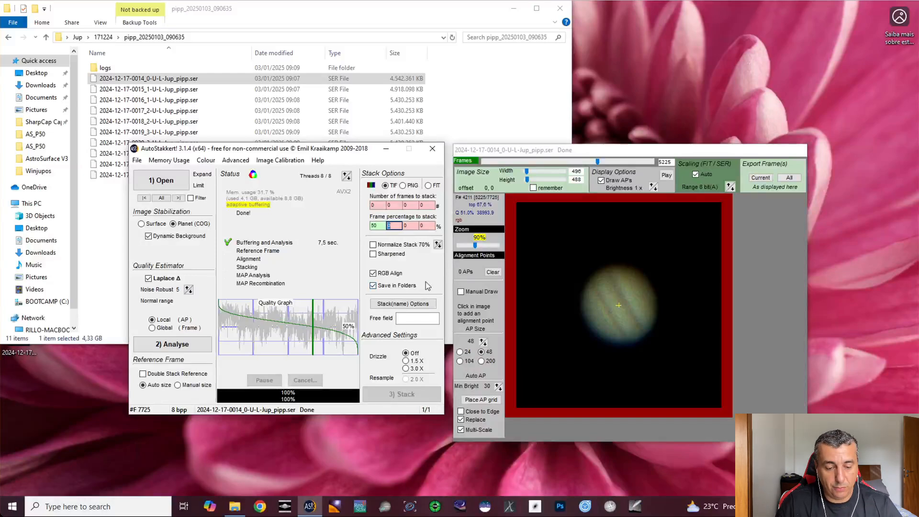
# Try placing individual size 48 alignment points by hand across Jupiter's disc and clear them all
pyautogui.click(576, 300)
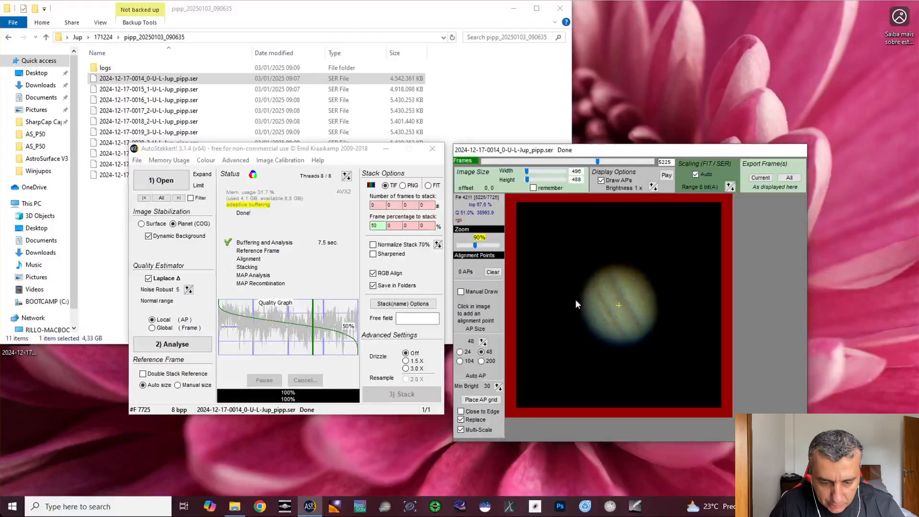
pyautogui.click(607, 275)
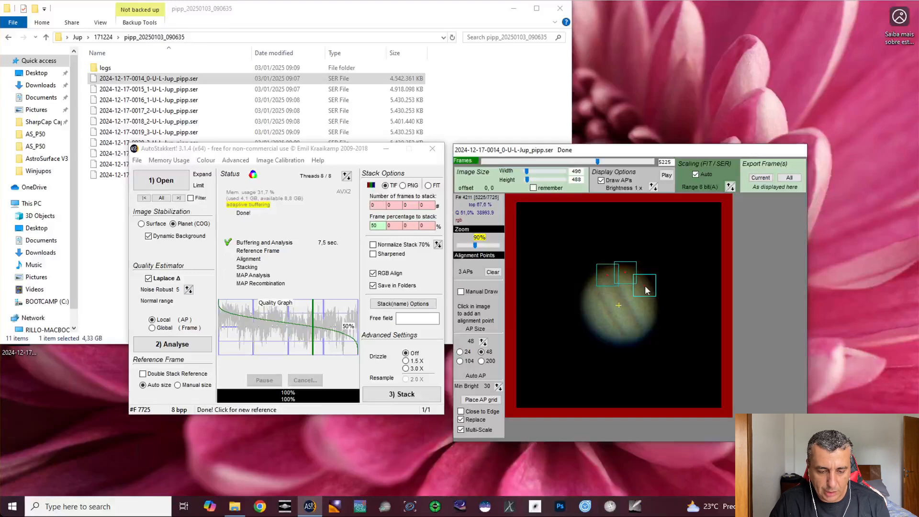
pyautogui.click(630, 333)
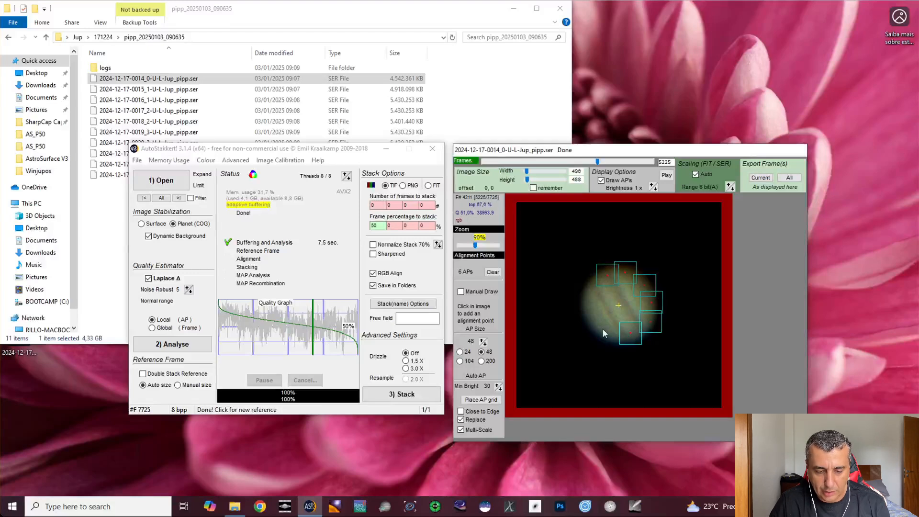
pyautogui.click(602, 328)
pyautogui.click(637, 310)
pyautogui.click(637, 293)
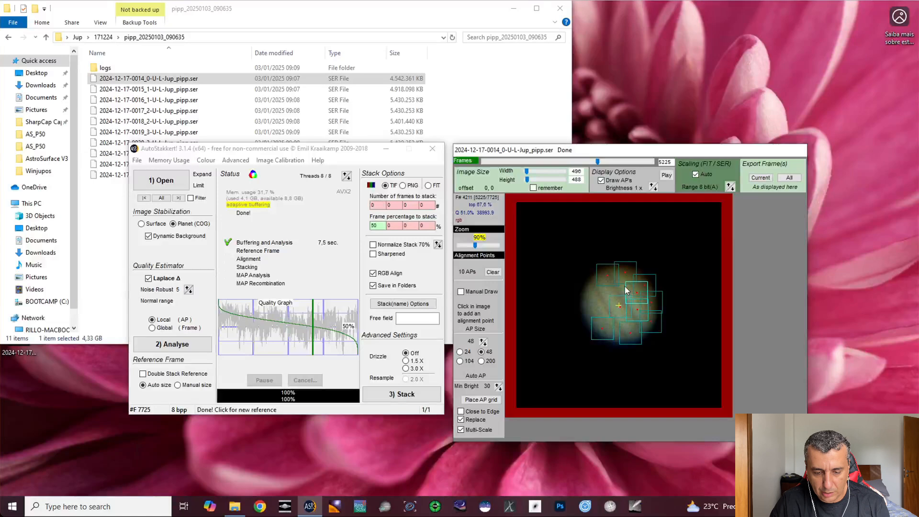
pyautogui.click(625, 285)
pyautogui.click(609, 287)
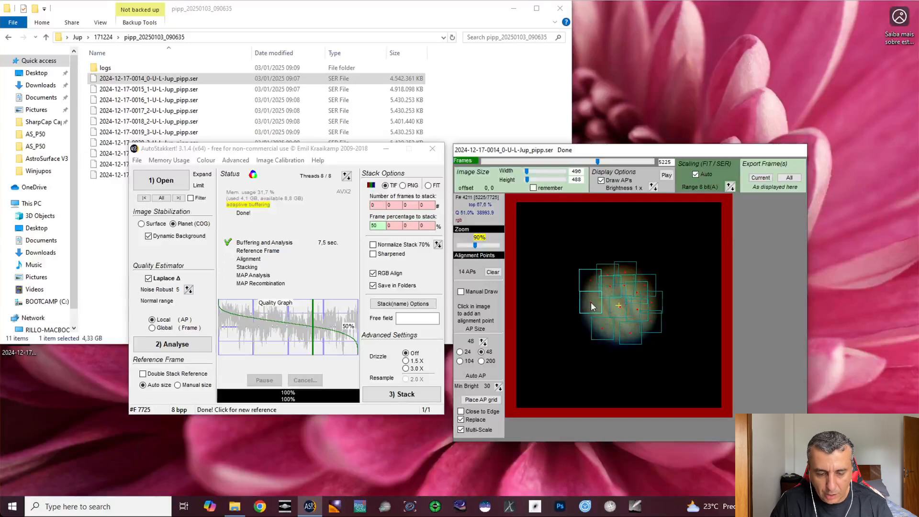
pyautogui.click(493, 273)
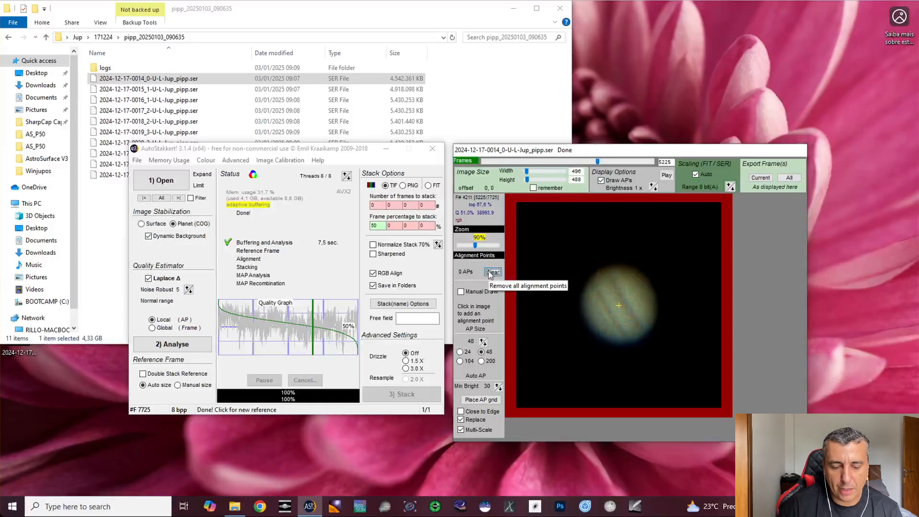
# Place an automatic grid of size 48 alignment points over Jupiter and stack the recording
pyautogui.click(480, 404)
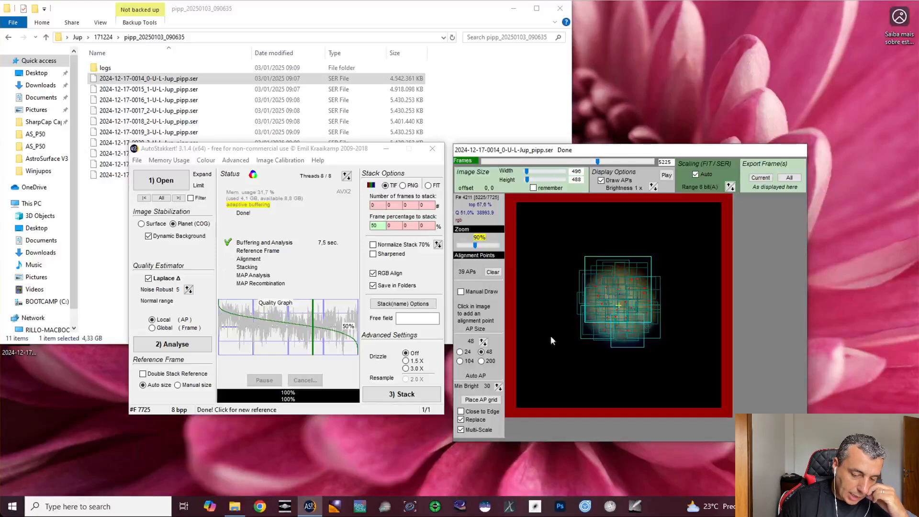
pyautogui.click(403, 398)
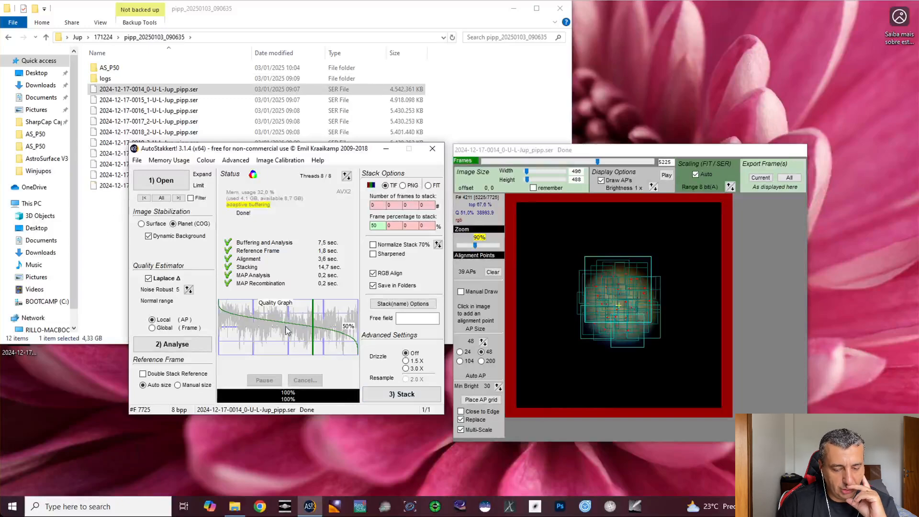
pyautogui.click(118, 266)
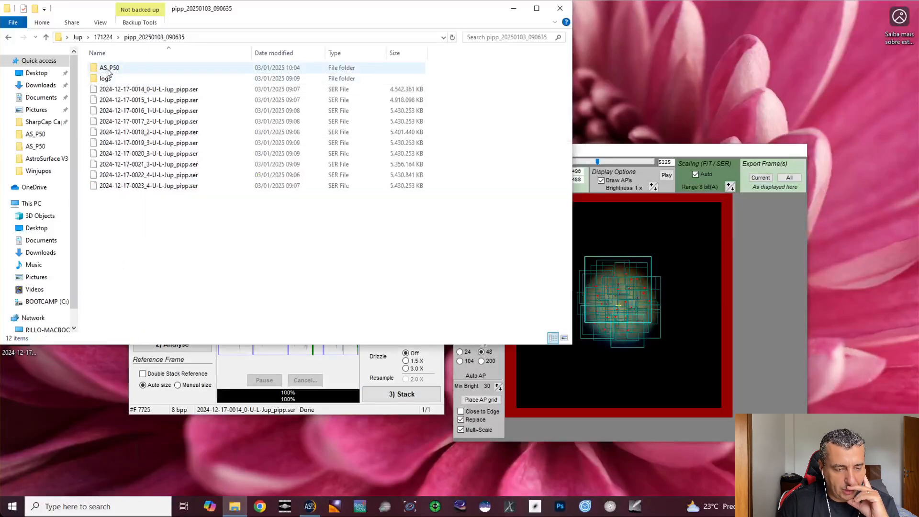
pyautogui.doubleClick(107, 71)
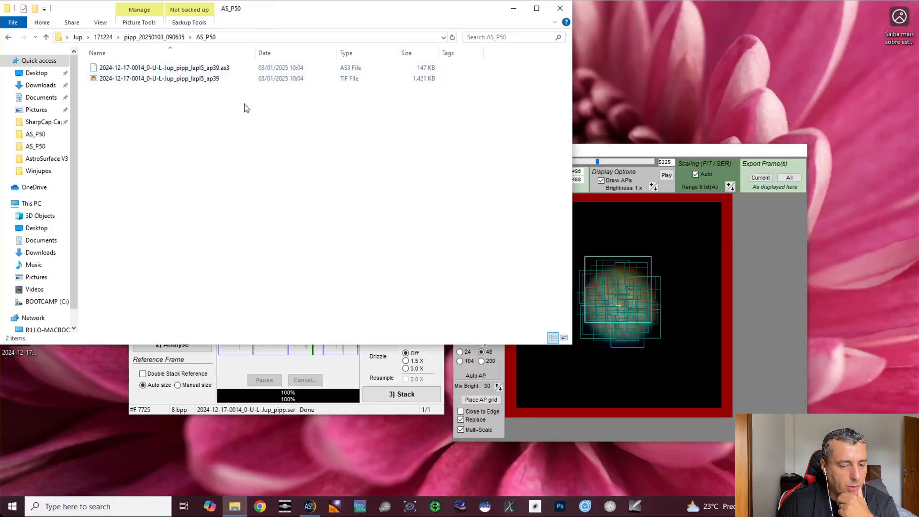
pyautogui.doubleClick(173, 83)
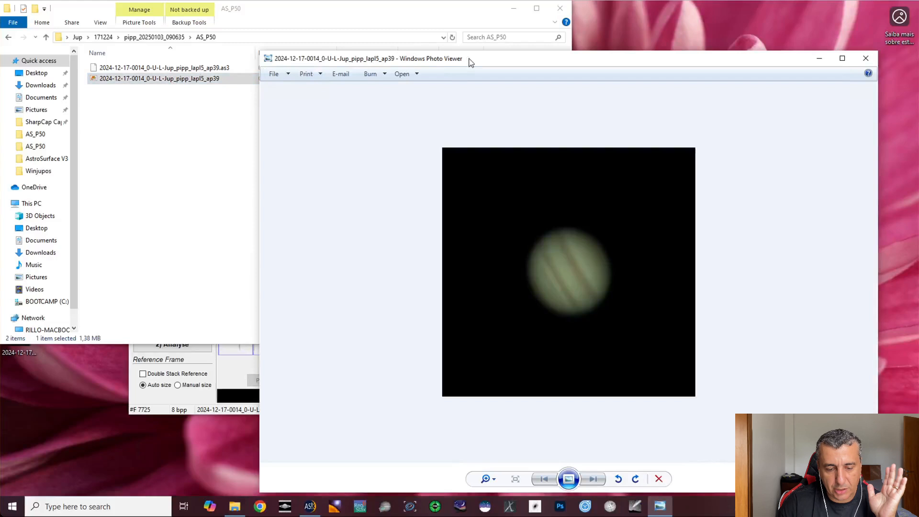
pyautogui.moveTo(472, 61); pyautogui.dragTo(404, 51)
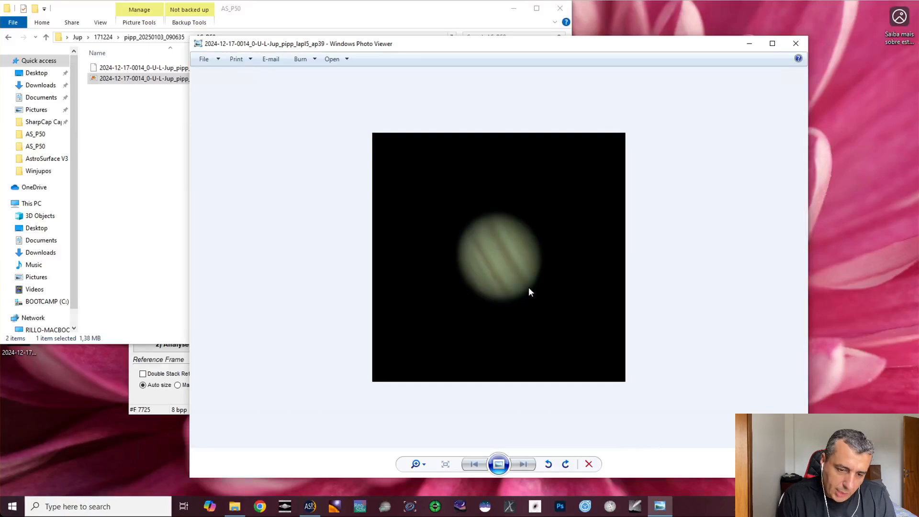
pyautogui.click(796, 44)
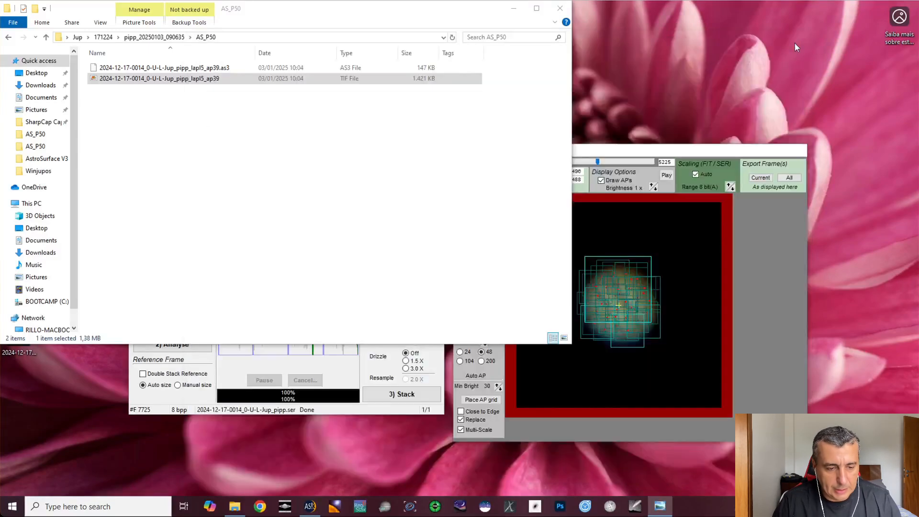
# Go back to the pipp_20250103_090635 folder and bring AutoStakkert! to the front
pyautogui.click(363, 378)
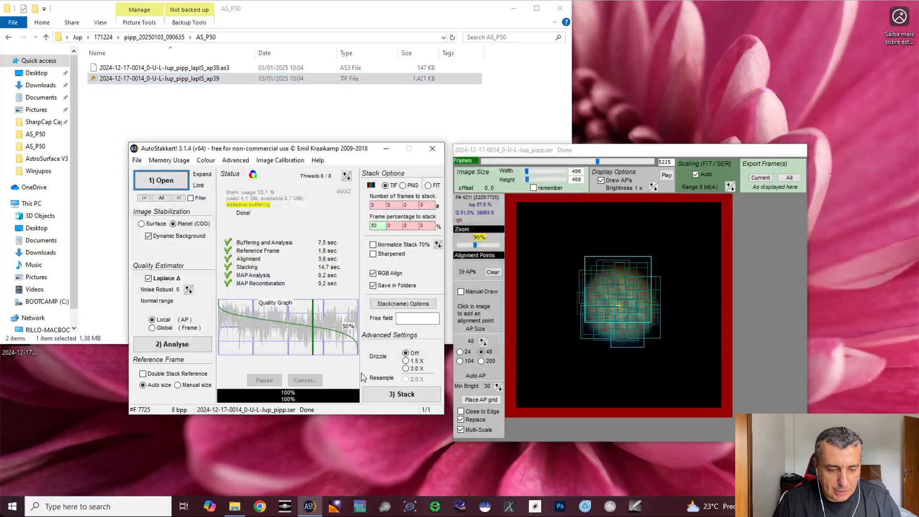
pyautogui.click(9, 38)
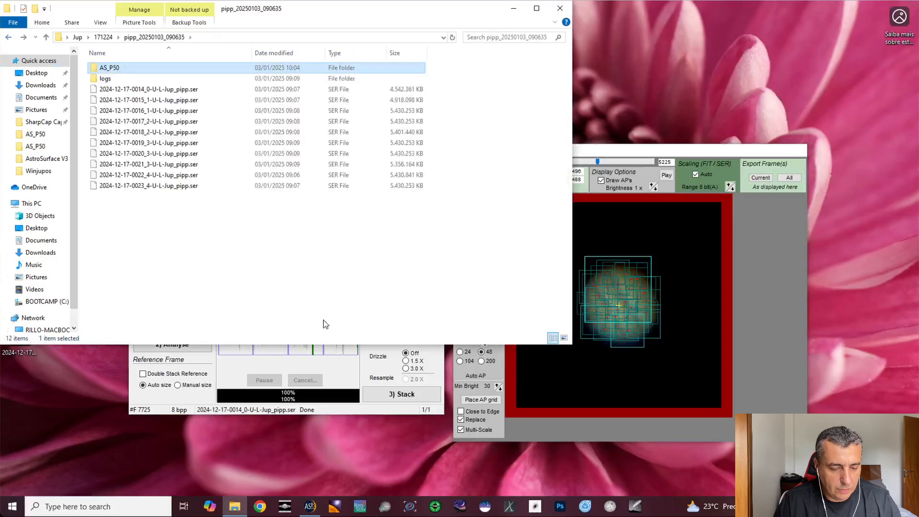
pyautogui.click(367, 383)
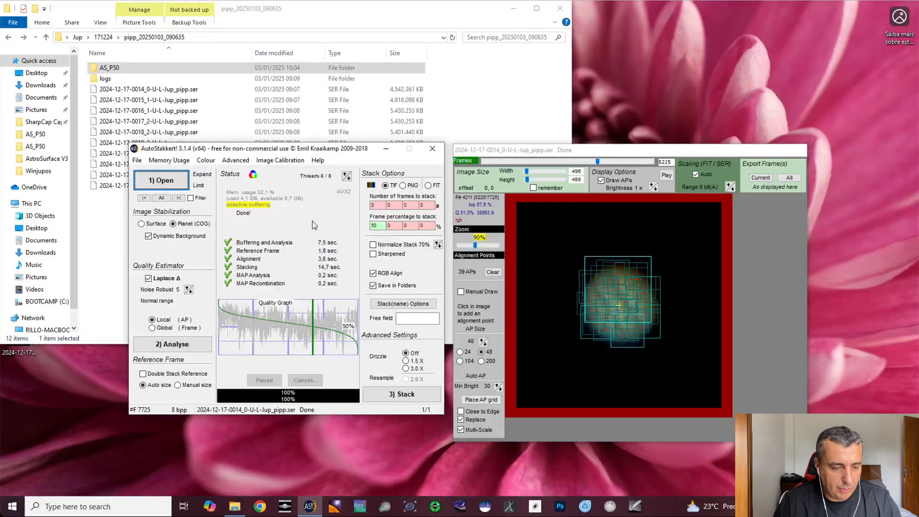
pyautogui.click(139, 163)
pyautogui.click(152, 198)
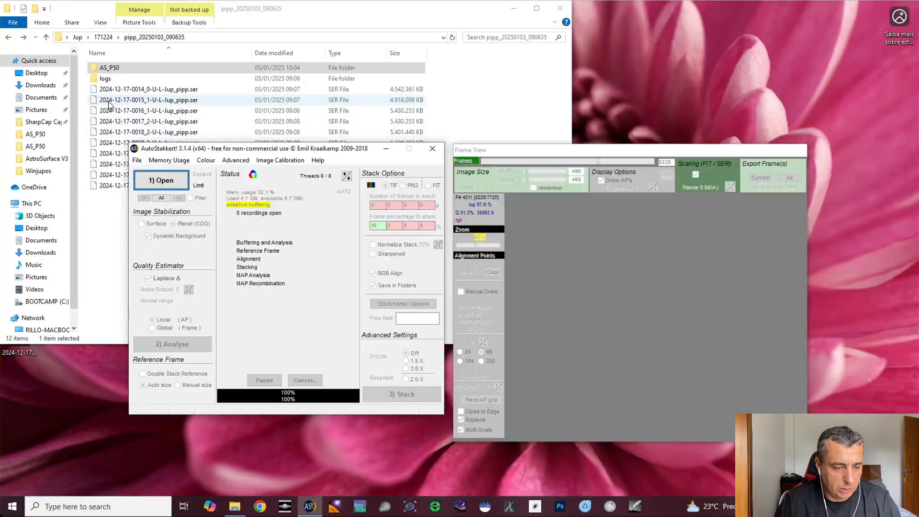
pyautogui.moveTo(110, 105); pyautogui.dragTo(233, 235)
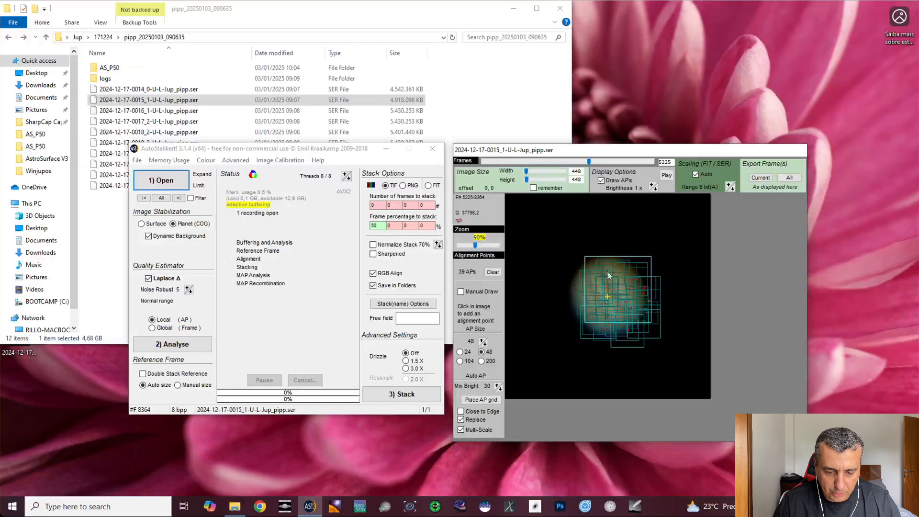
pyautogui.click(492, 272)
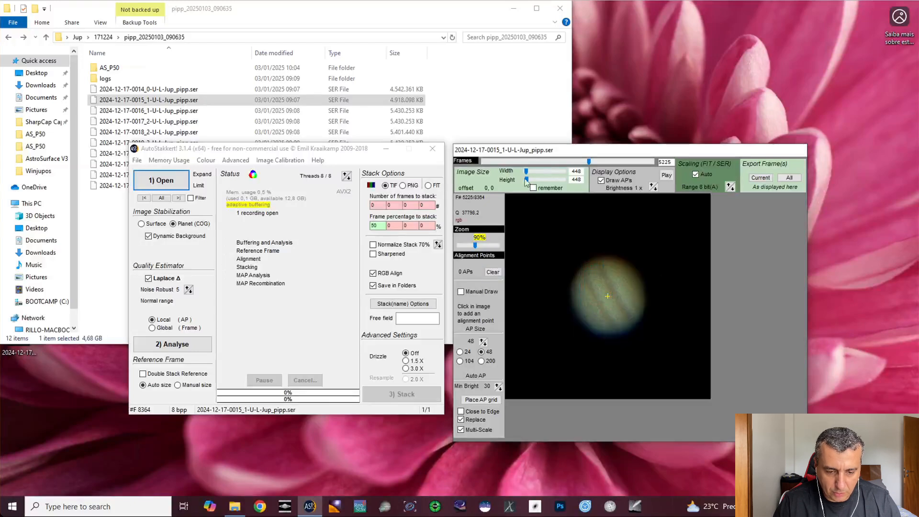
# Enlarge the image size of the loaded recording to a width of 496 and a height of 488
pyautogui.press('Right')
pyautogui.press('Right')
pyautogui.press('Right')
pyautogui.press('Right')
pyautogui.press('Right')
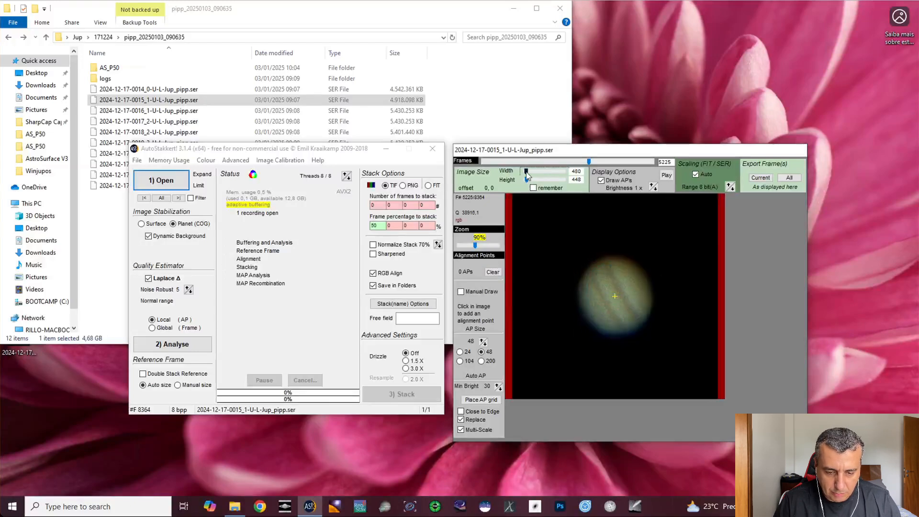
pyautogui.click(527, 180)
pyautogui.press('Right')
pyautogui.press('Right')
pyautogui.press('Right')
pyautogui.press('Right')
pyautogui.press('Right')
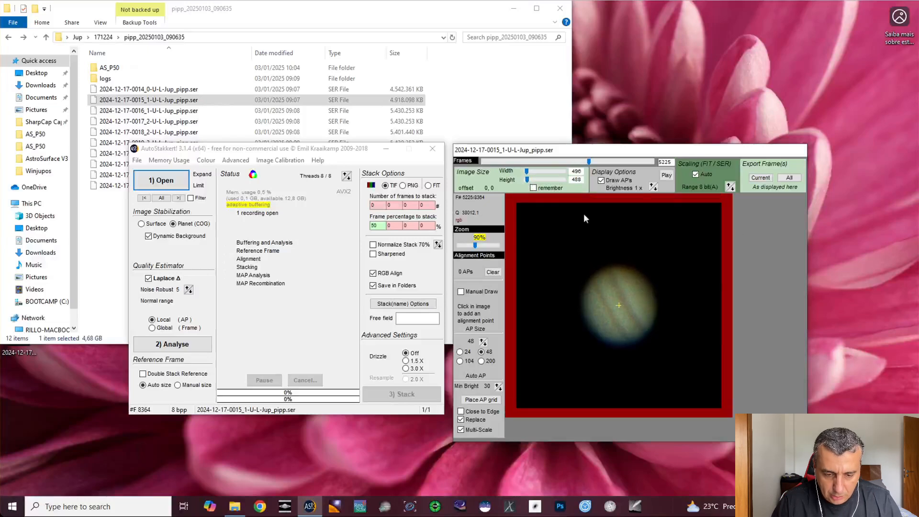
# Analyse the recording's frame quality and check the quality graph against the 50% frame percentage for stacking
pyautogui.click(191, 346)
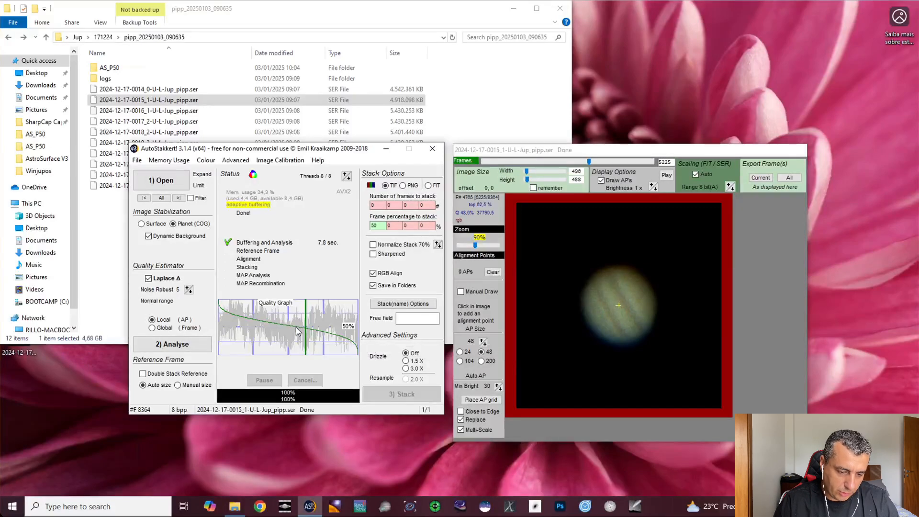
pyautogui.click(296, 330)
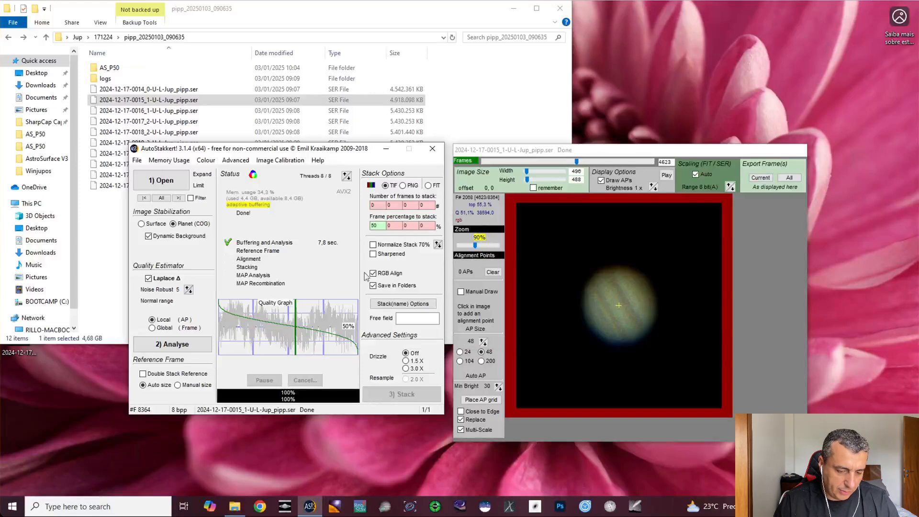
pyautogui.doubleClick(384, 226)
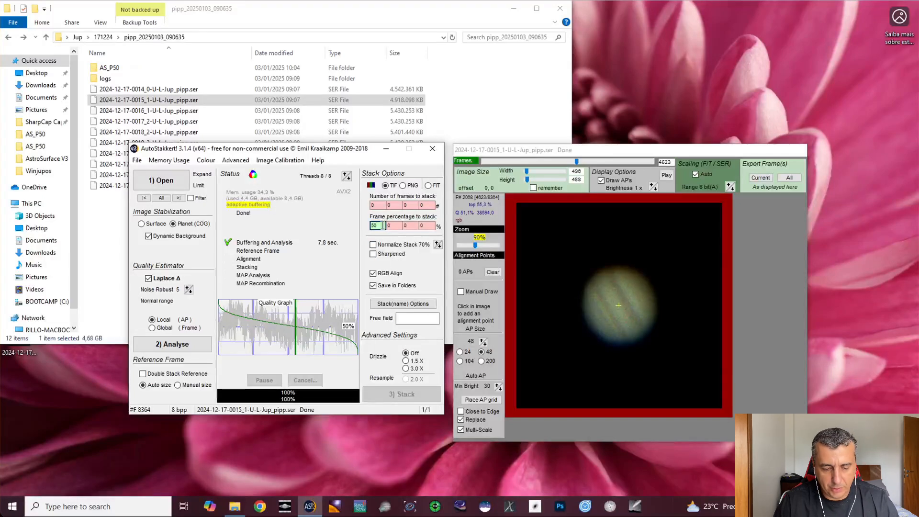
# Place an automatic grid of size 48 alignment points over Jupiter in the 0015_1 recording and stack it
pyautogui.click(480, 400)
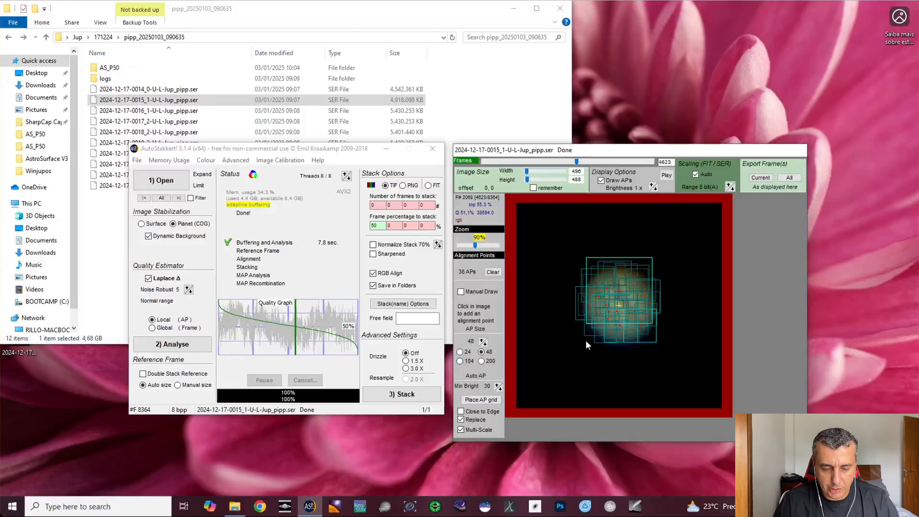
pyautogui.click(405, 395)
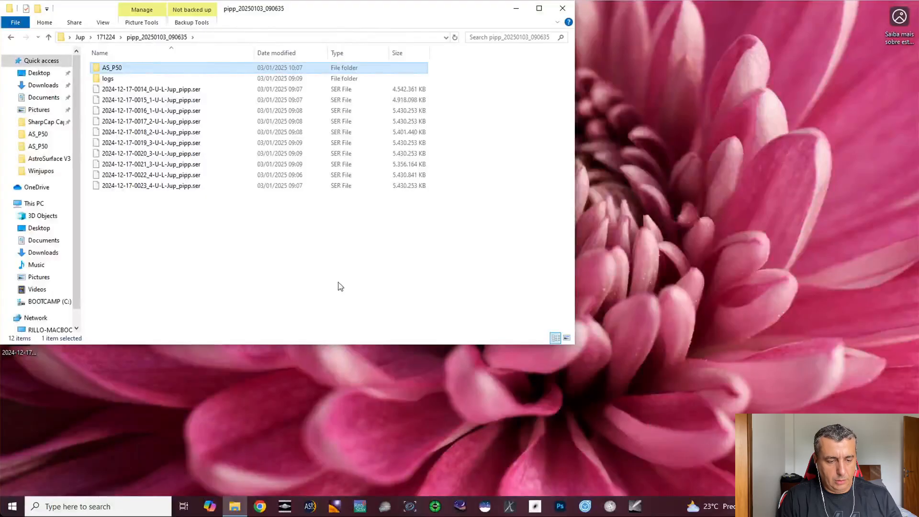
# Open the AS_P50 output folder and widen its Name column to review the stacked TIF files
pyautogui.click(330, 280)
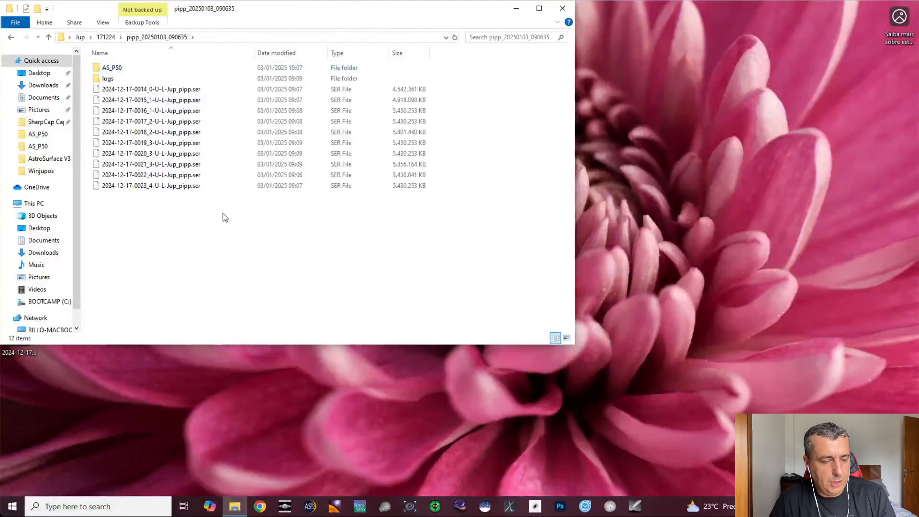
pyautogui.doubleClick(124, 71)
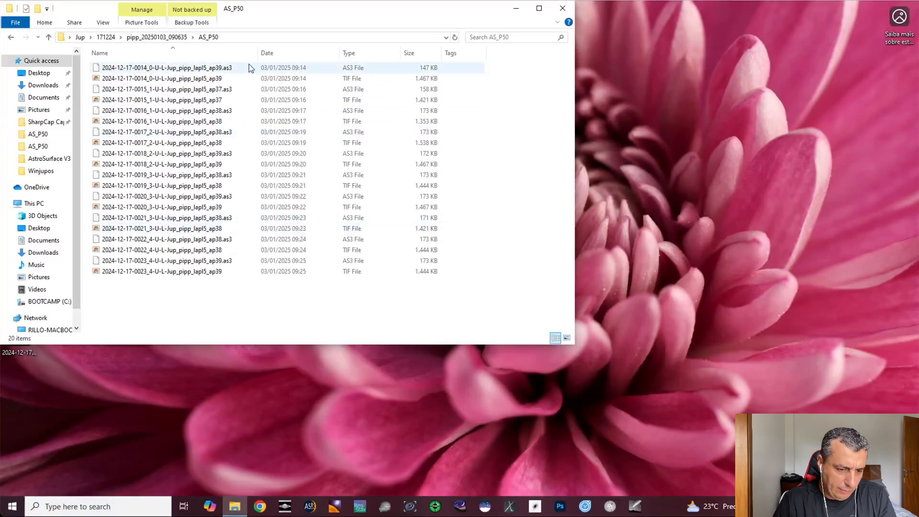
pyautogui.moveTo(257, 52); pyautogui.dragTo(294, 54)
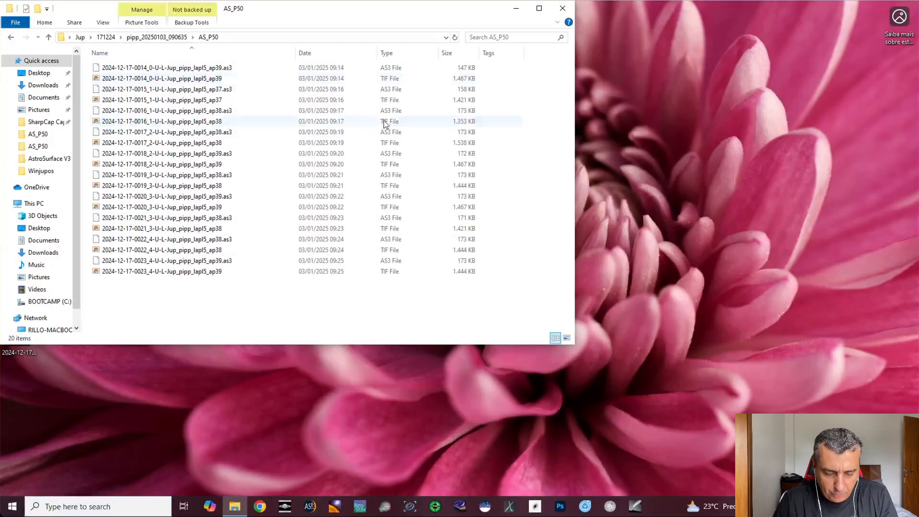
# Switch to WinJUPOS and open the image measurement window for Jupiter
pyautogui.click(610, 506)
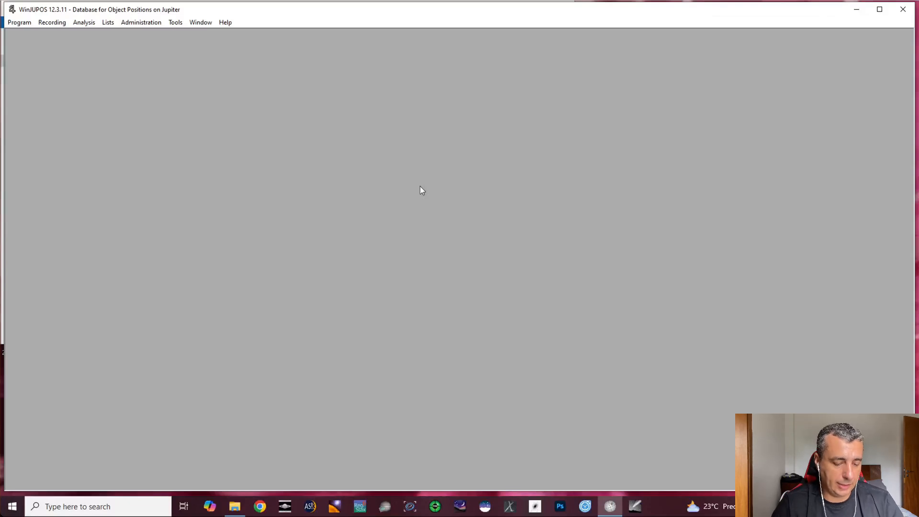
pyautogui.click(18, 24)
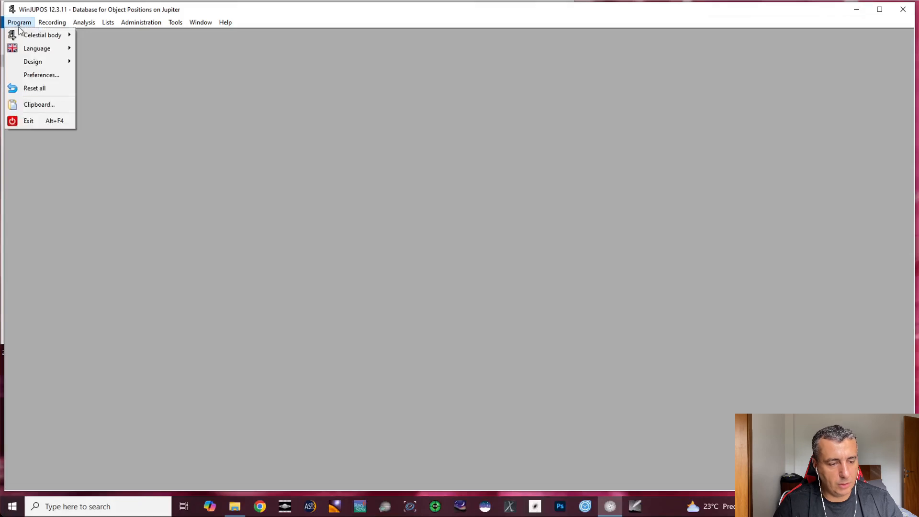
pyautogui.moveTo(43, 37)
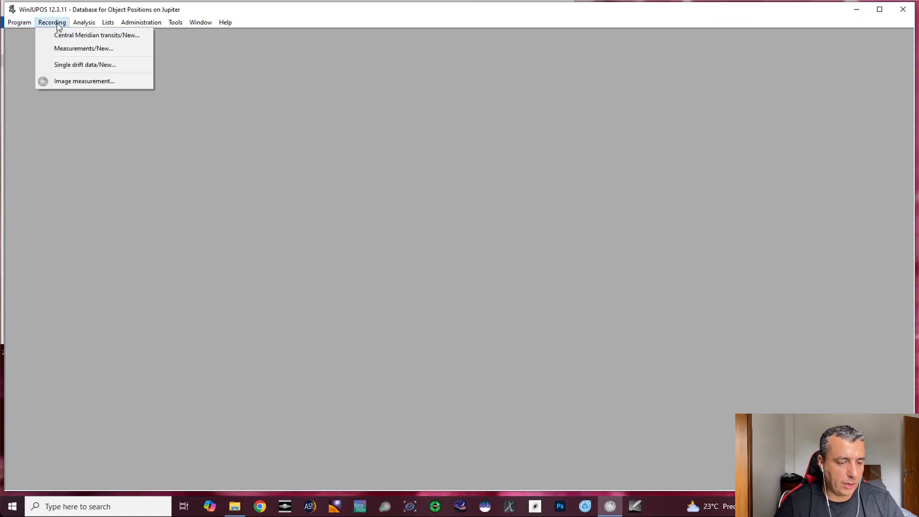
pyautogui.click(73, 84)
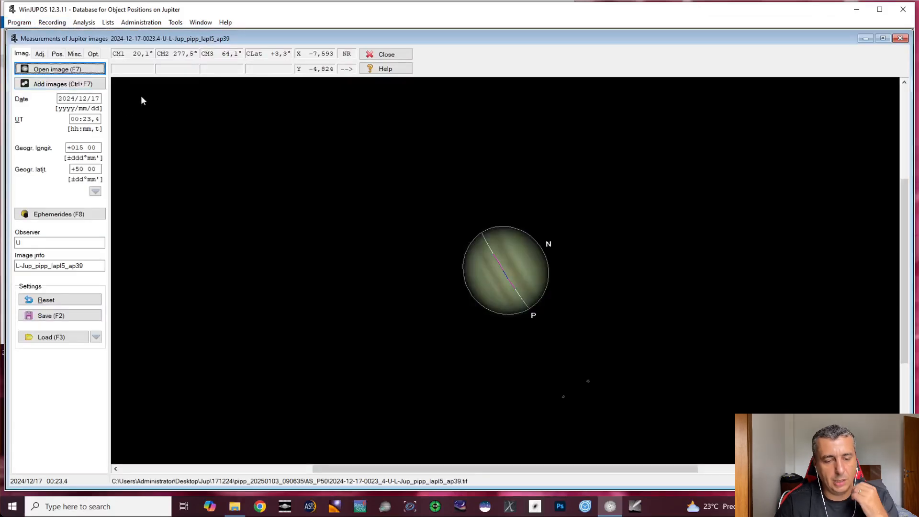
pyautogui.click(374, 53)
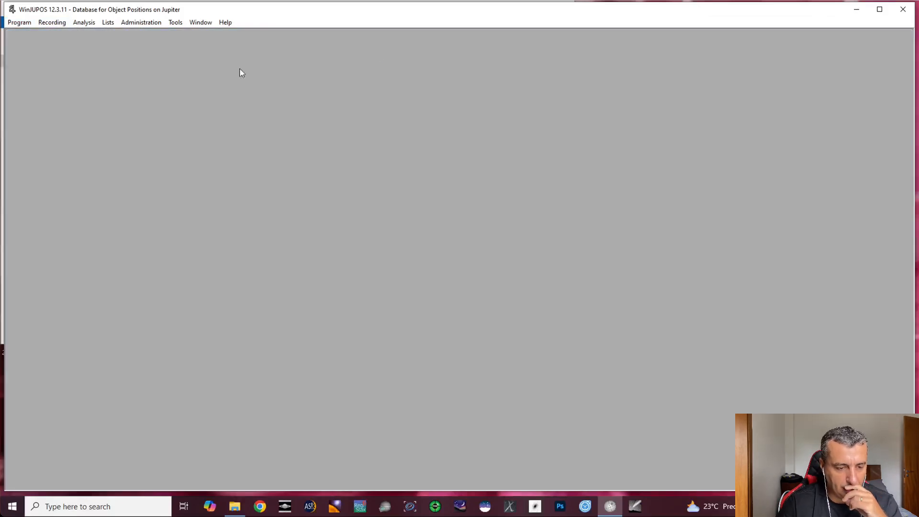
pyautogui.click(49, 23)
pyautogui.click(60, 81)
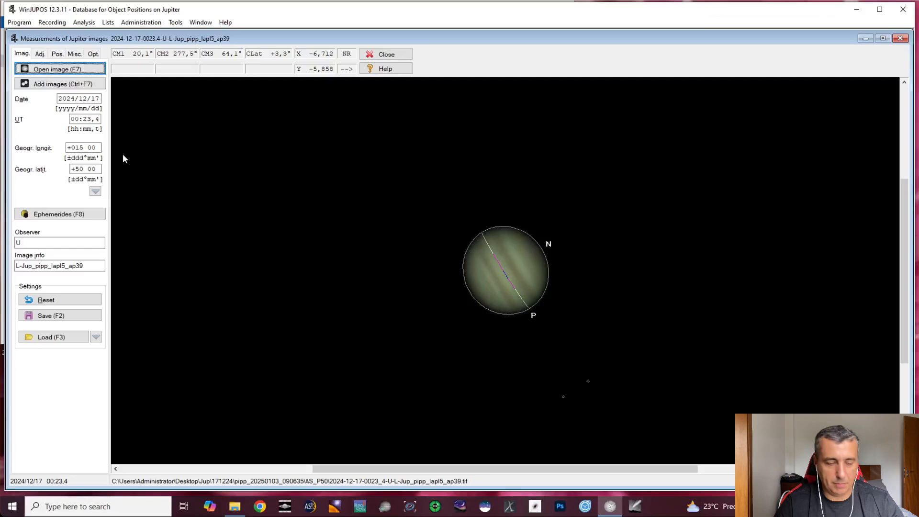
pyautogui.click(80, 70)
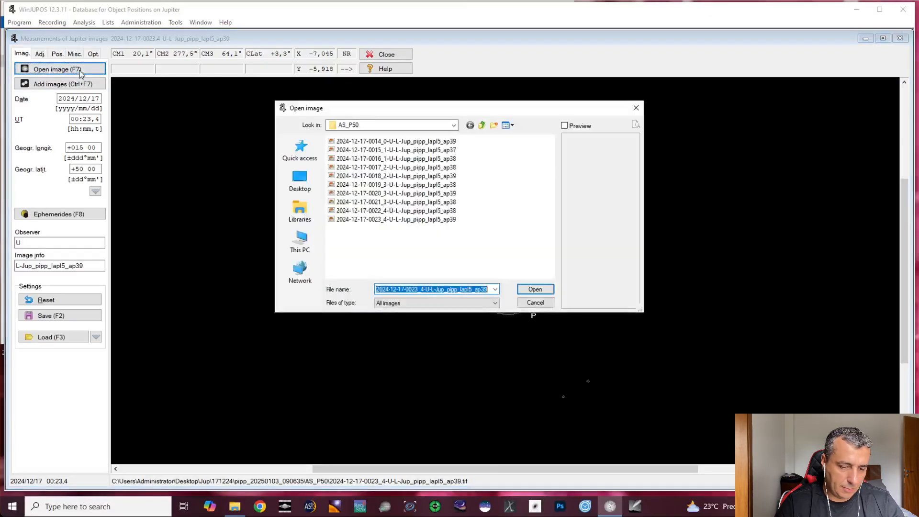
pyautogui.doubleClick(407, 143)
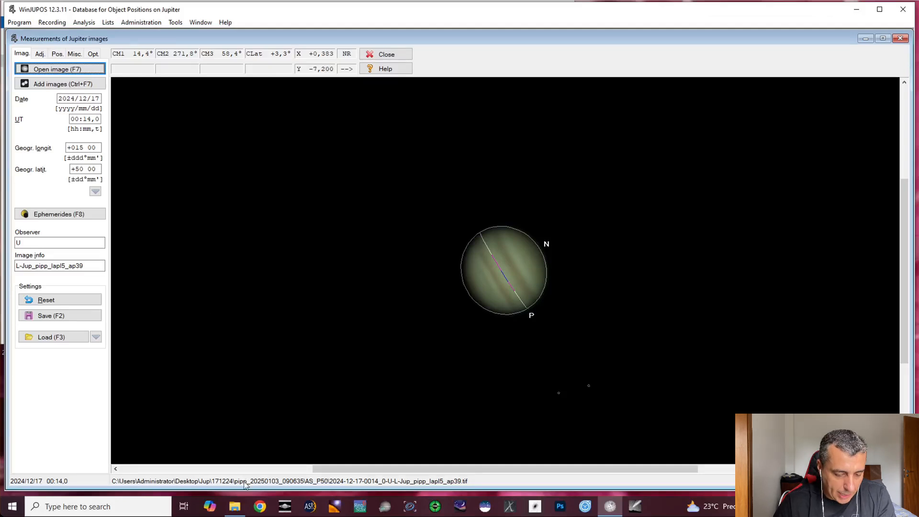
pyautogui.click(235, 507)
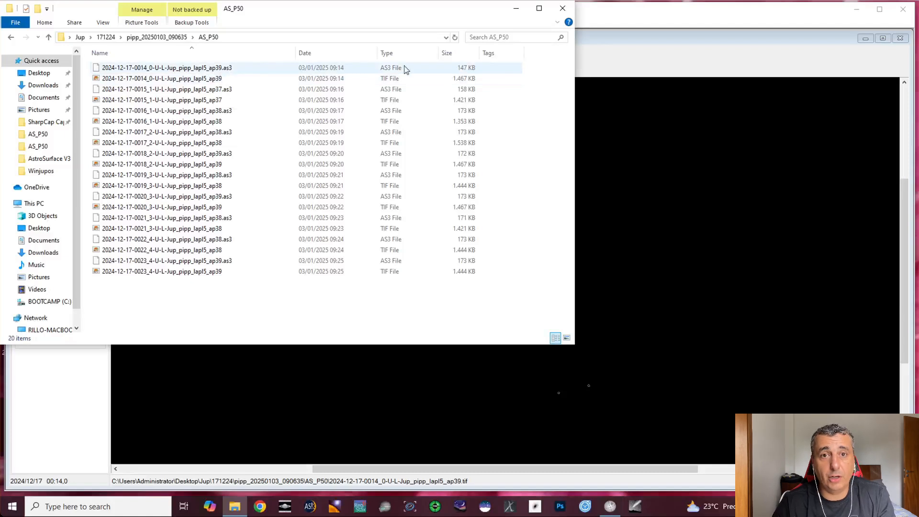
pyautogui.click(594, 42)
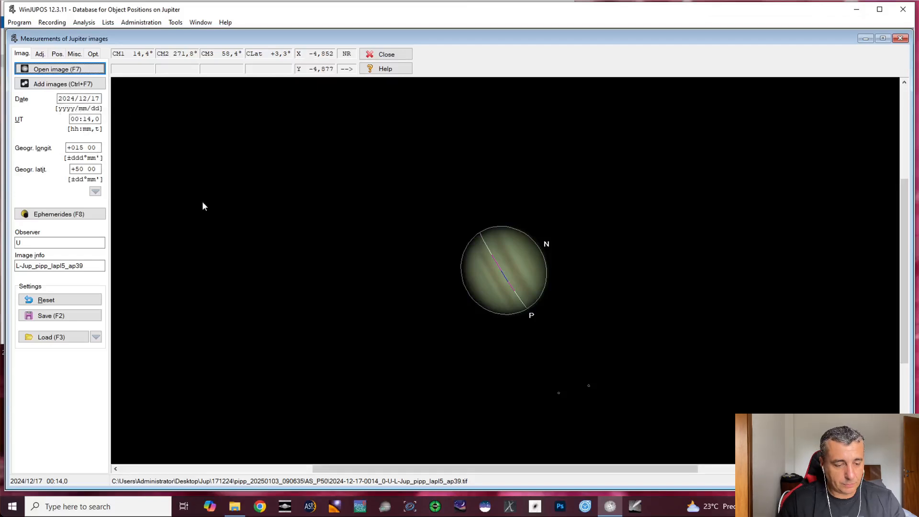
# Fit the outline frame to Jupiter's disc in the 0014_0 image with automatic detection
pyautogui.click(40, 57)
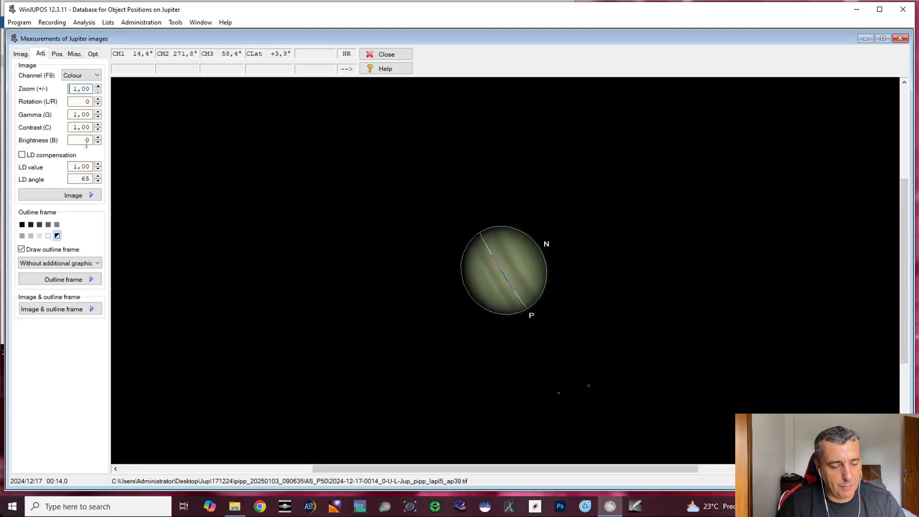
pyautogui.click(94, 283)
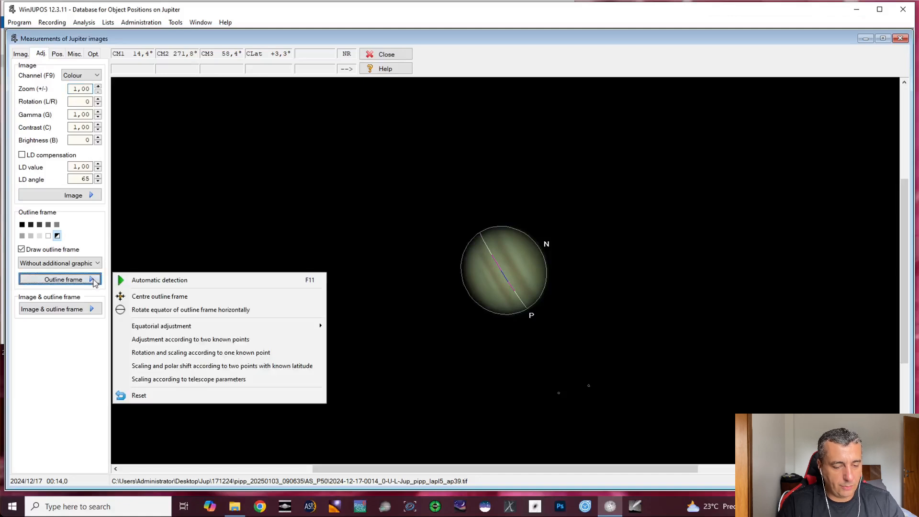
pyautogui.click(169, 282)
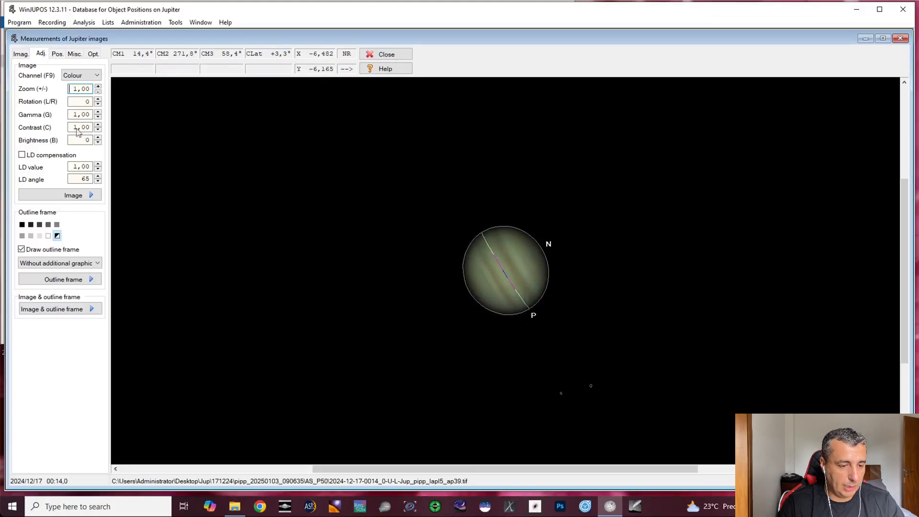
# Save the image measurement settings as 2024-12-17-0014.0-U-L-Jup_pipp_lapl5_ap39 in a new folder named Winjupos inside AS_P50
pyautogui.click(22, 54)
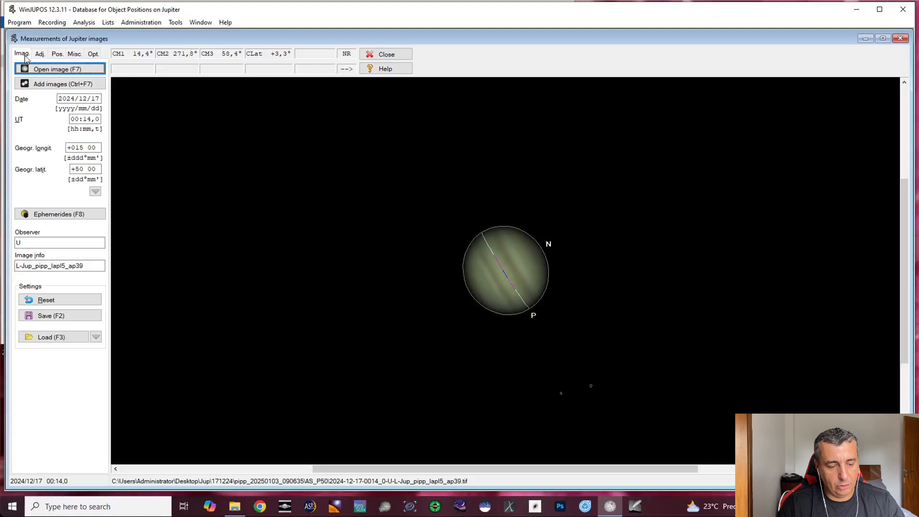
pyautogui.click(70, 317)
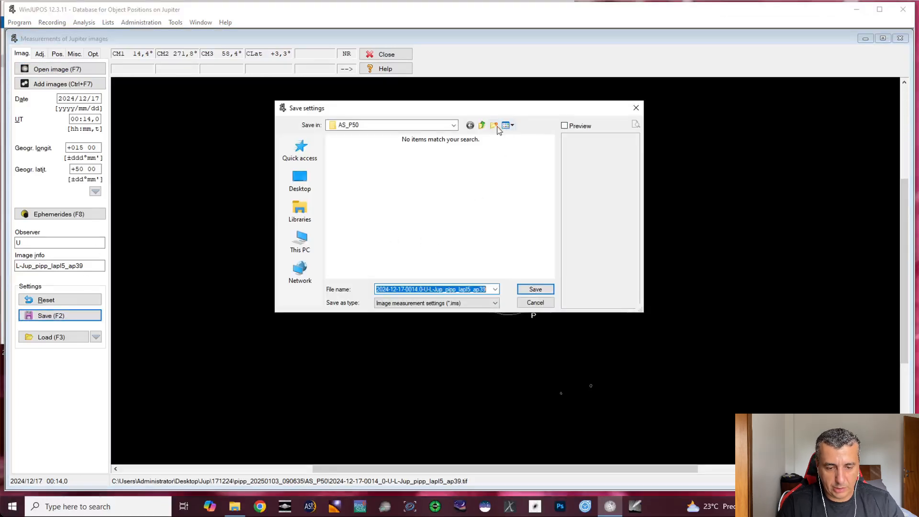
pyautogui.click(494, 126)
pyautogui.write('Winju')
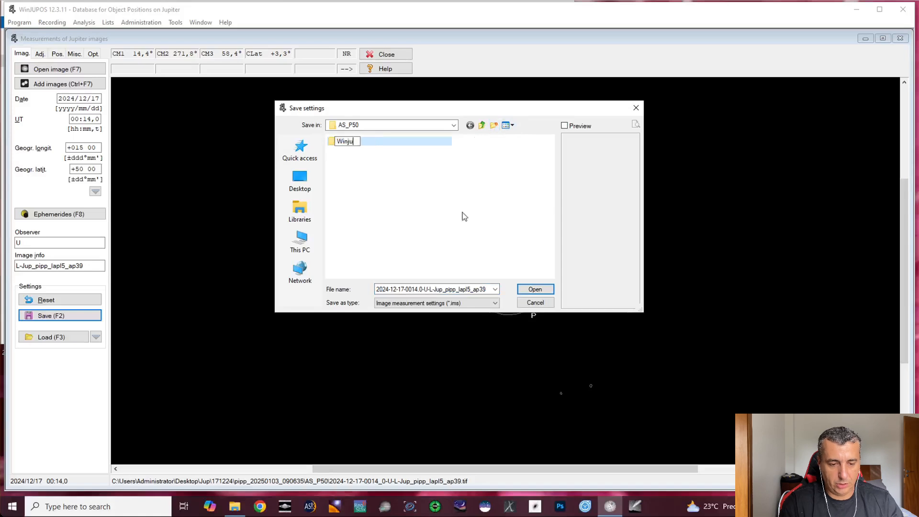
pyautogui.write('pos')
pyautogui.click(337, 147)
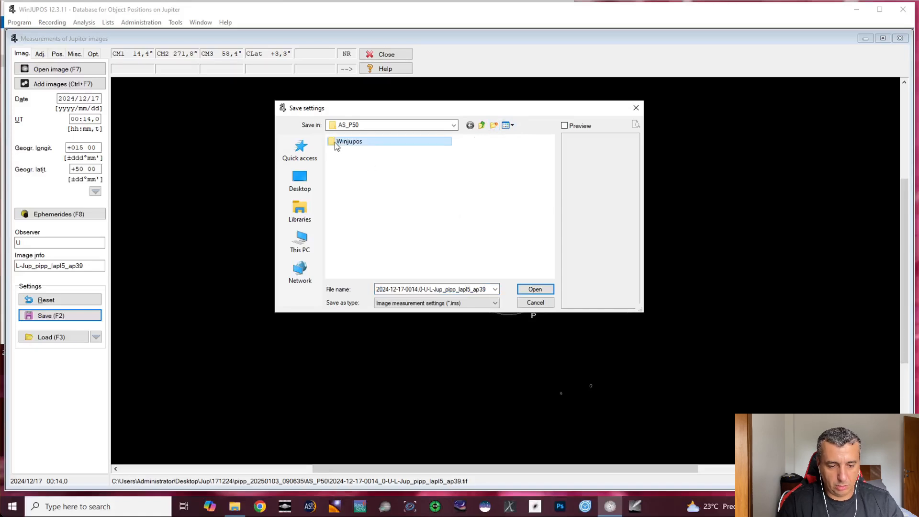
pyautogui.doubleClick(337, 142)
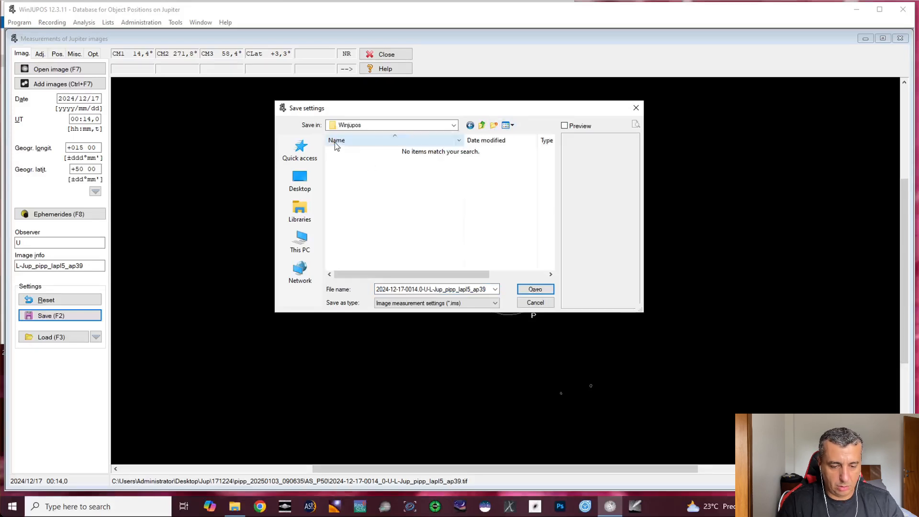
pyautogui.click(535, 290)
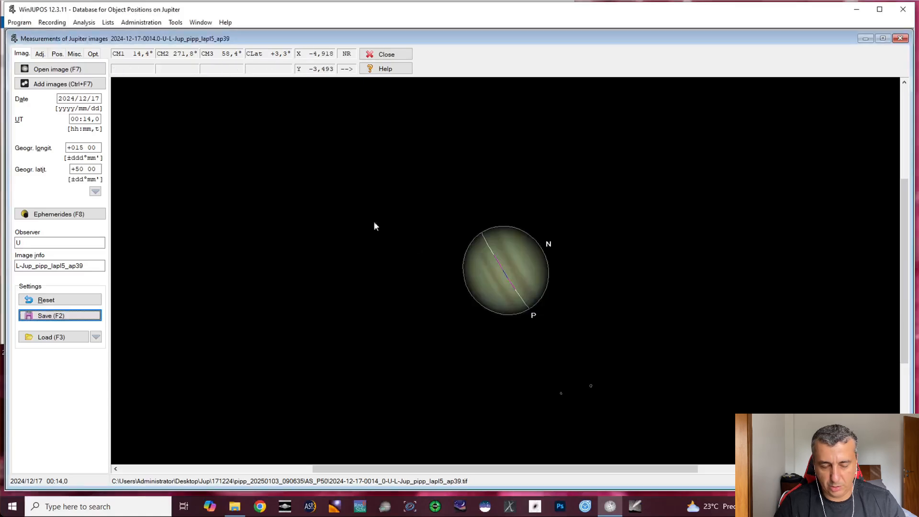
pyautogui.click(46, 70)
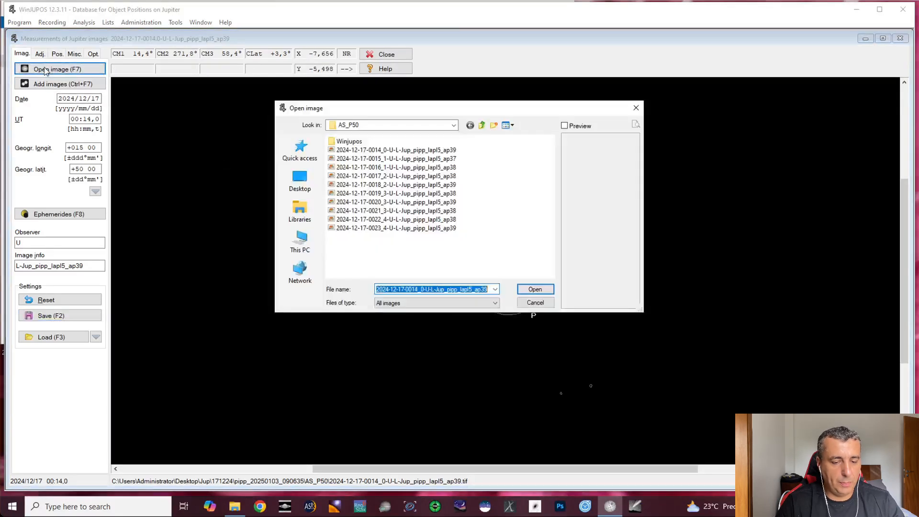
pyautogui.doubleClick(367, 159)
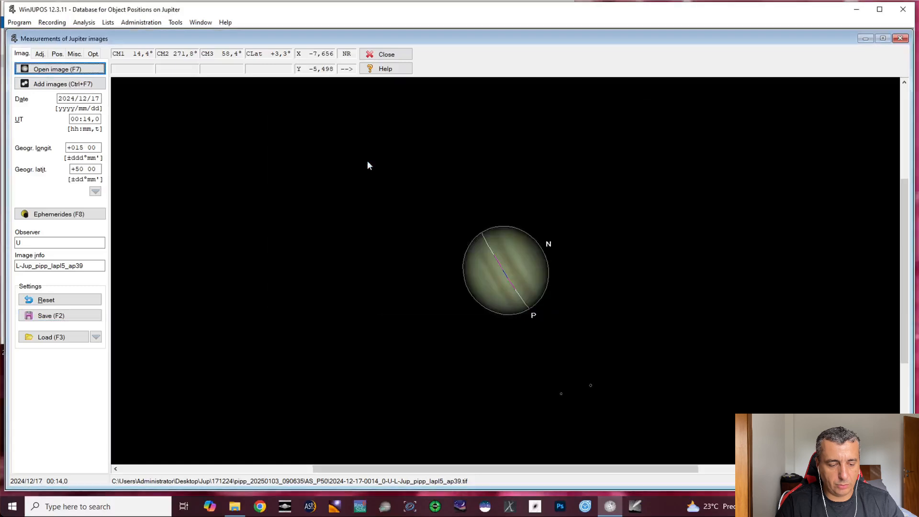
pyautogui.click(38, 54)
pyautogui.click(76, 279)
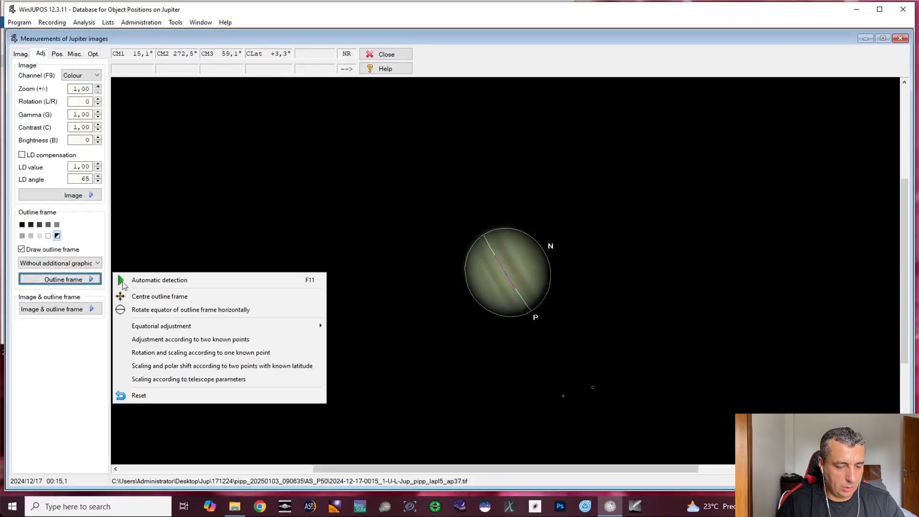
pyautogui.click(125, 282)
# Save the image measurement settings as 2024-12-17-0015.1-U-L-Jup_pipp_lapl5_ap37 in the Winjupos folder
pyautogui.click(21, 55)
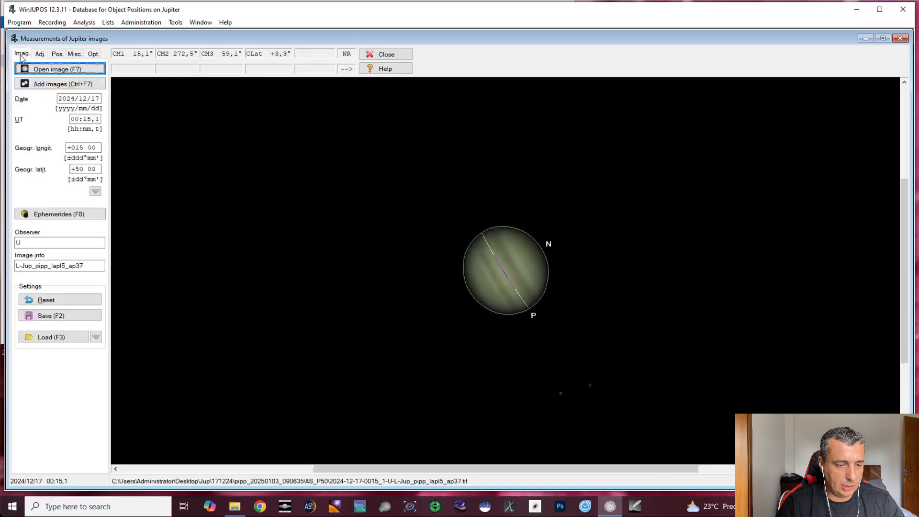
pyautogui.click(69, 318)
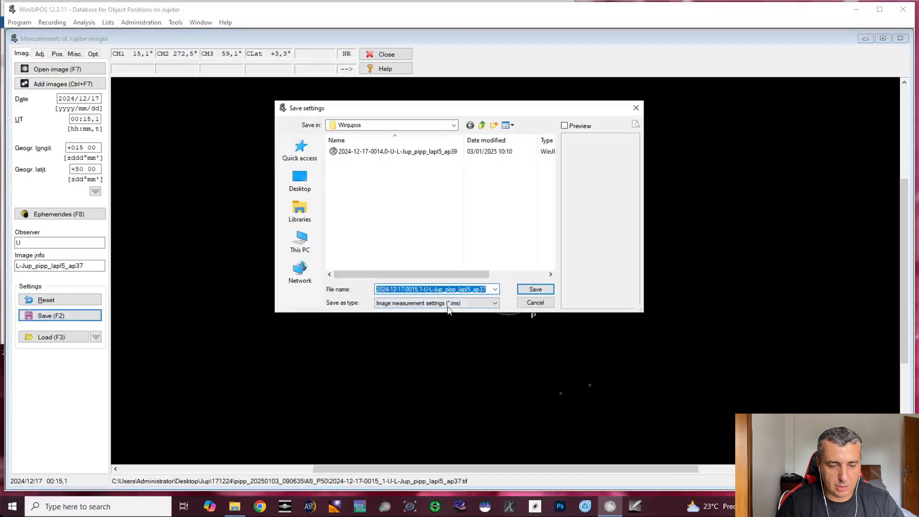
pyautogui.click(543, 289)
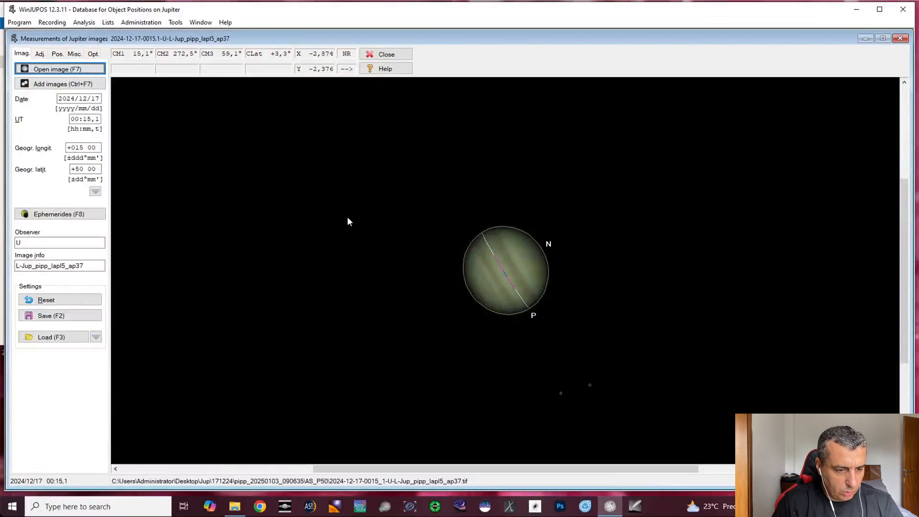
# Examine the saved measurement files in the Winjupos folder in File Explorer and return to WinJUPOS
pyautogui.click(234, 506)
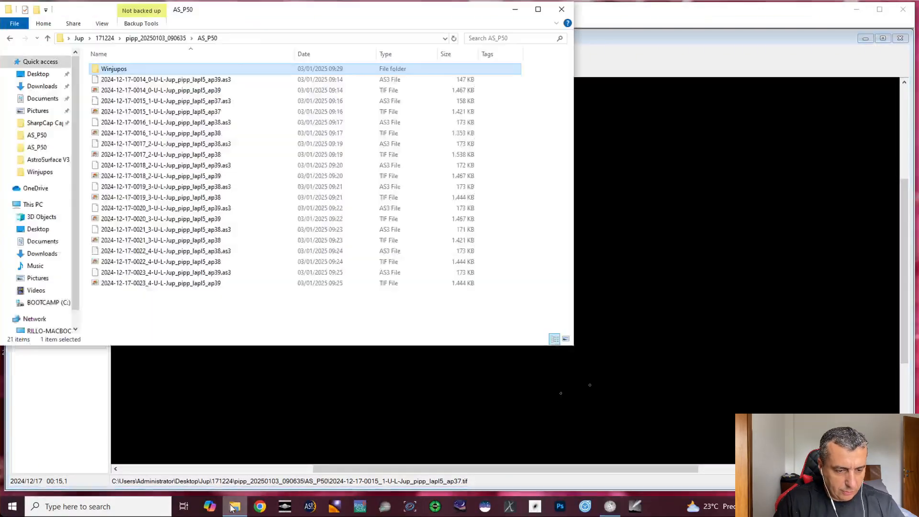
pyautogui.doubleClick(112, 69)
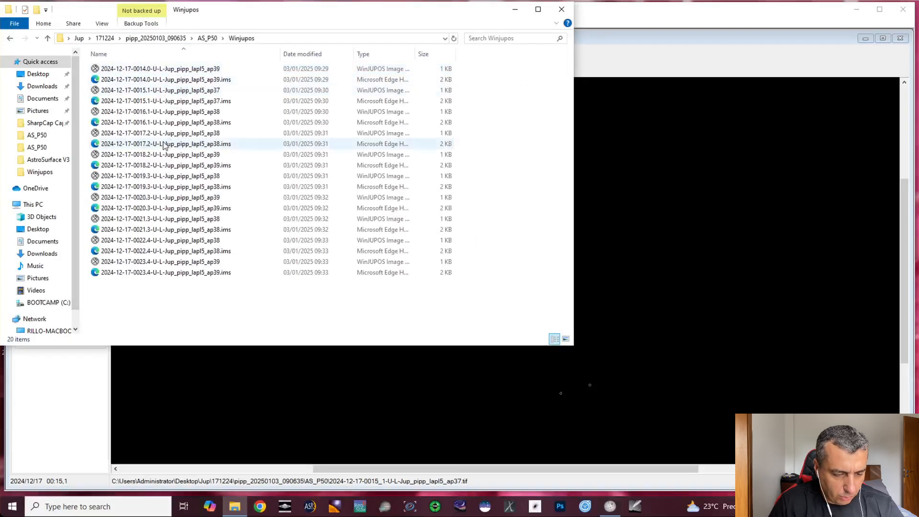
pyautogui.click(626, 66)
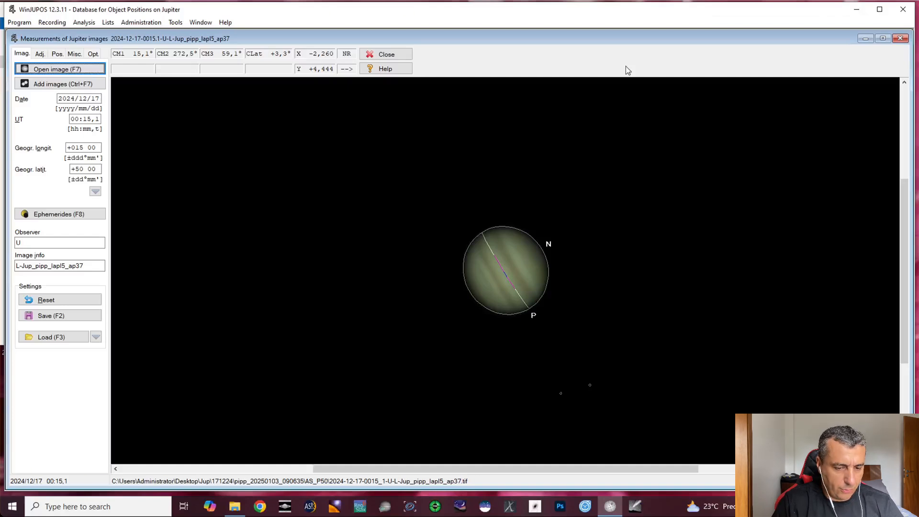
# Close the Jupiter image measurement window and open the de-rotation of images tool
pyautogui.click(901, 38)
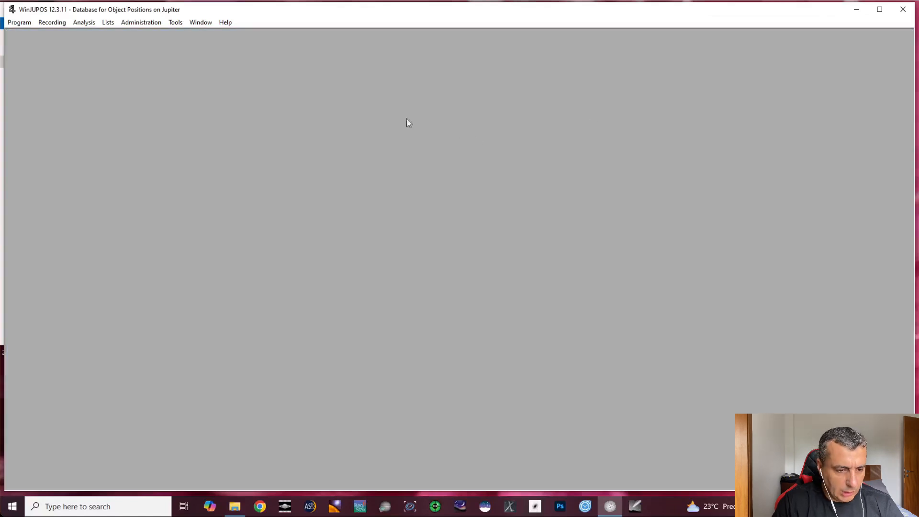
pyautogui.click(175, 28)
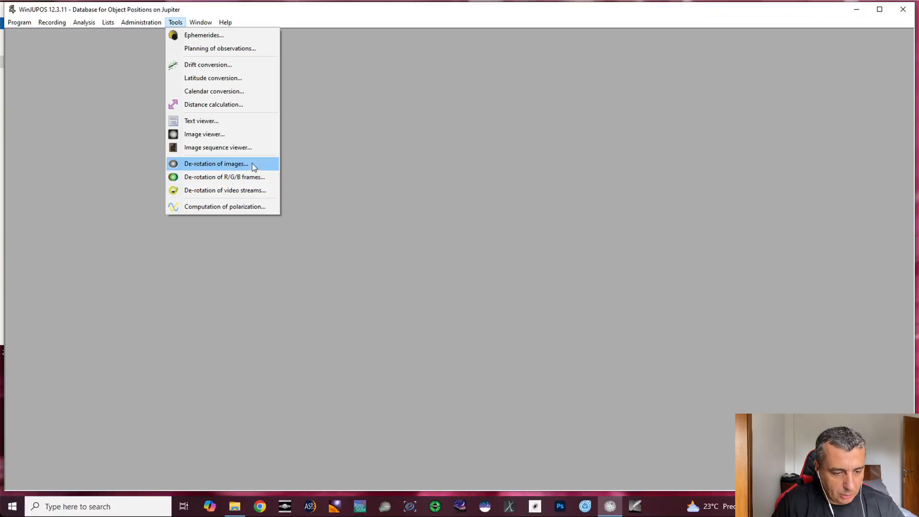
pyautogui.click(252, 163)
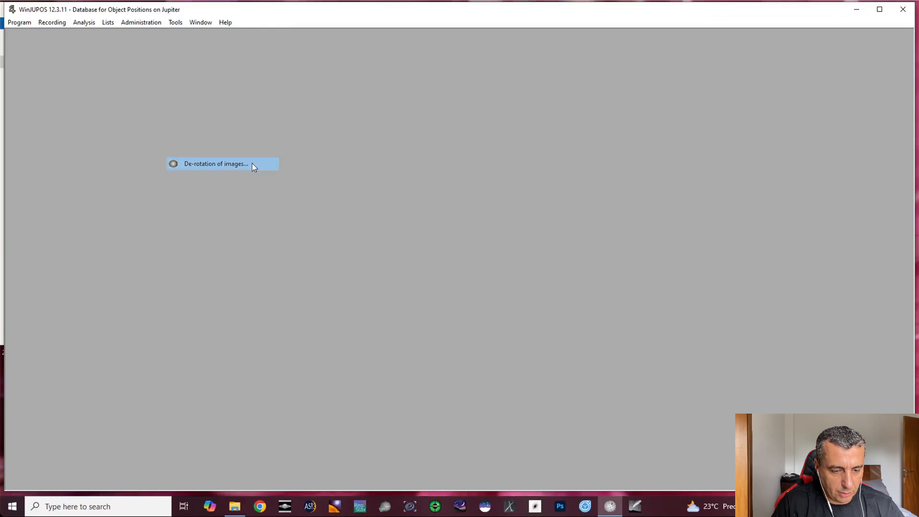
# Remove all existing image measurements from the de-rotation list
pyautogui.click(353, 61)
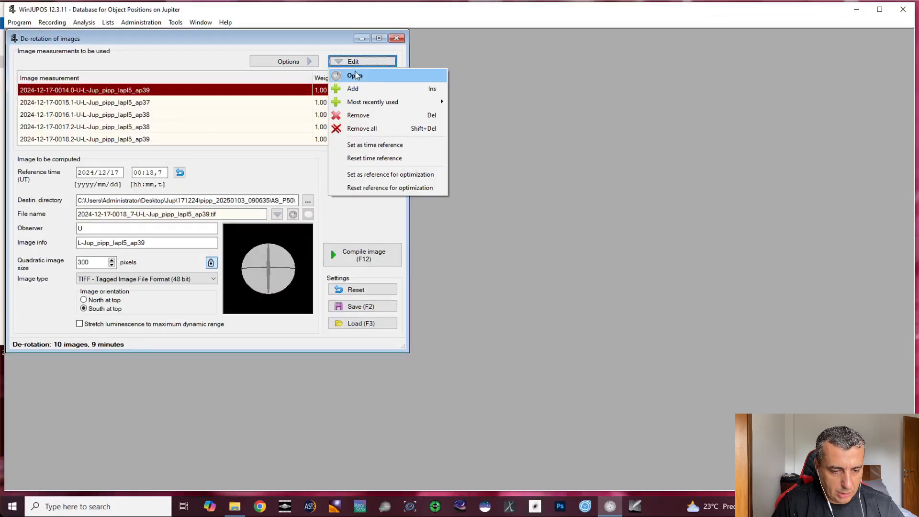
pyautogui.click(364, 127)
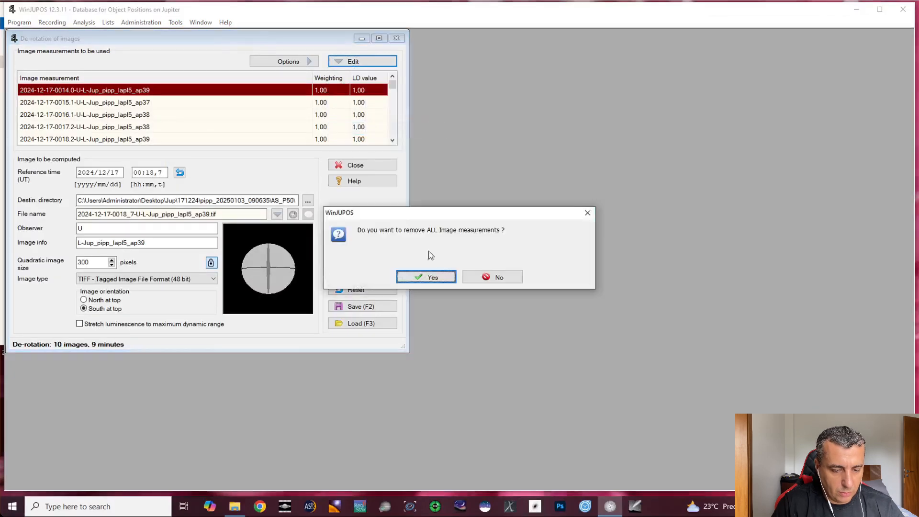
pyautogui.click(432, 277)
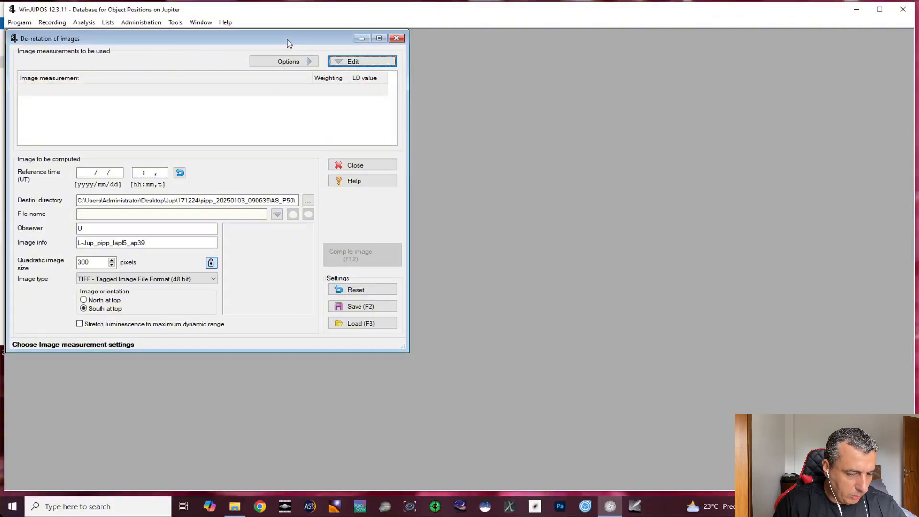
# Add all image measurements from 2024-12-17-0014.0 through 2024-12-17-0023.4 in the Winjupos folder to the de-rotation list
pyautogui.click(343, 62)
pyautogui.click(353, 75)
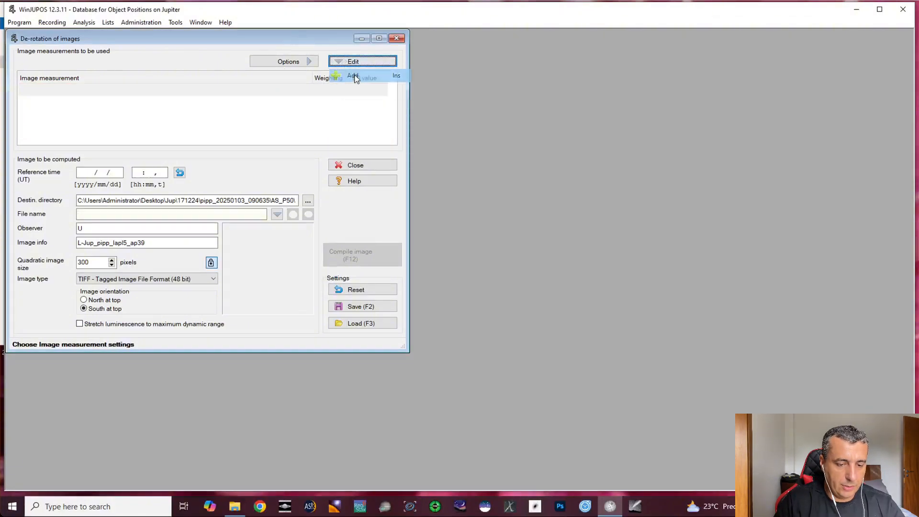
pyautogui.doubleClick(350, 142)
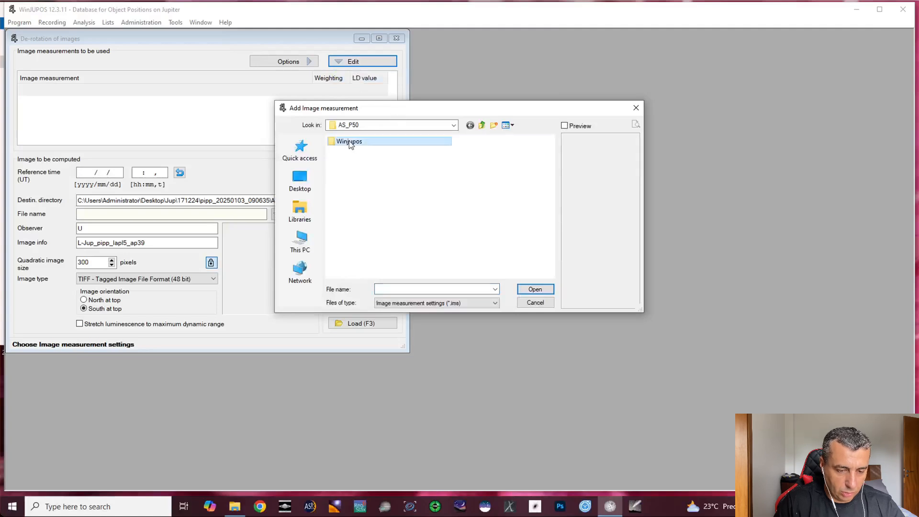
pyautogui.click(365, 153)
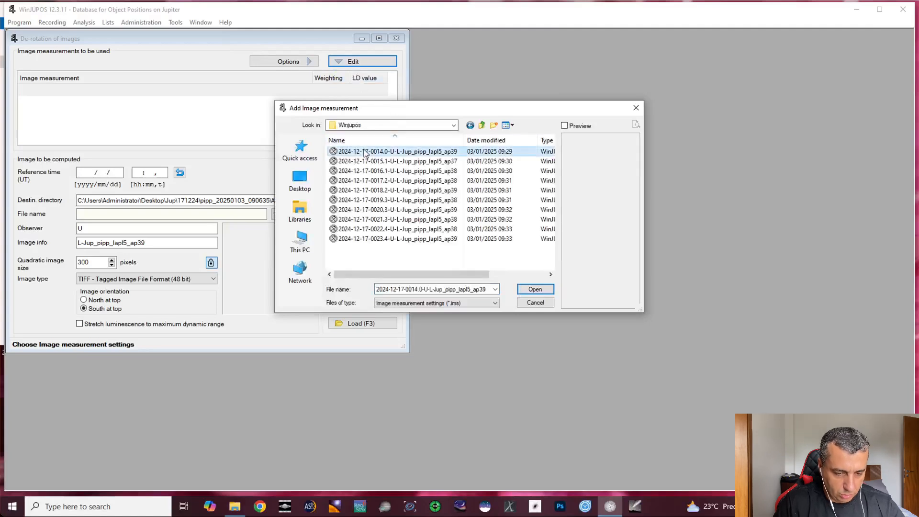
pyautogui.keyDown('shift'); pyautogui.click(398, 238); pyautogui.keyUp('shift')
pyautogui.click(522, 289)
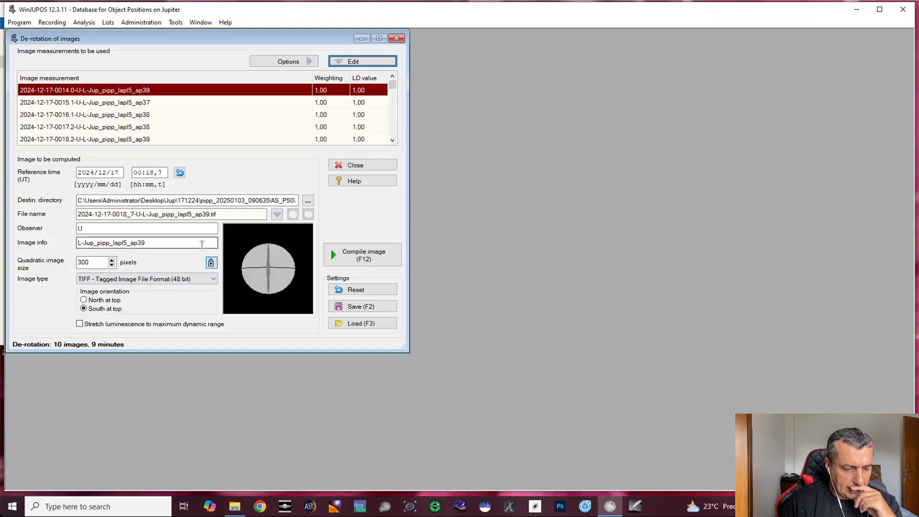
# Compile the de-rotated image as TIFF - Tagged Image File Format (48 bit) and move its preview beside the de-rotation window
pyautogui.click(214, 279)
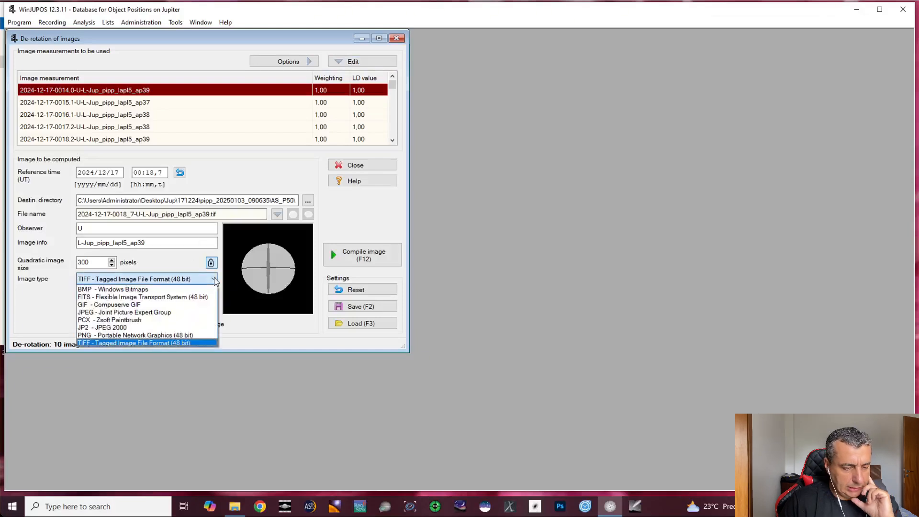
pyautogui.click(169, 343)
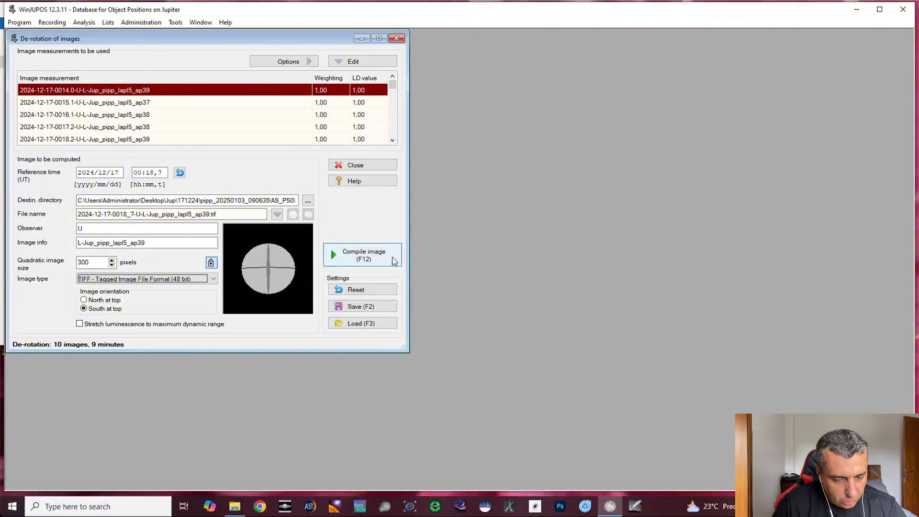
pyautogui.click(358, 262)
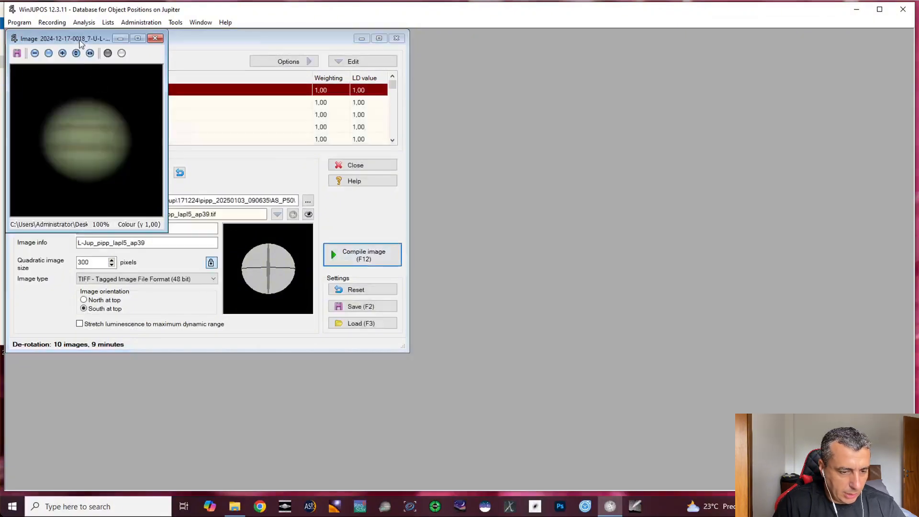
pyautogui.moveTo(82, 41); pyautogui.dragTo(549, 99)
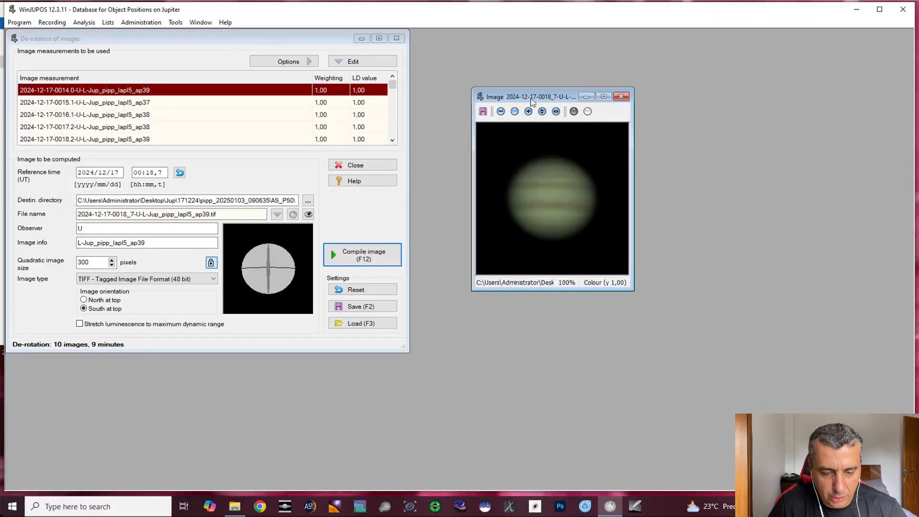
pyautogui.moveTo(532, 99); pyautogui.dragTo(483, 78)
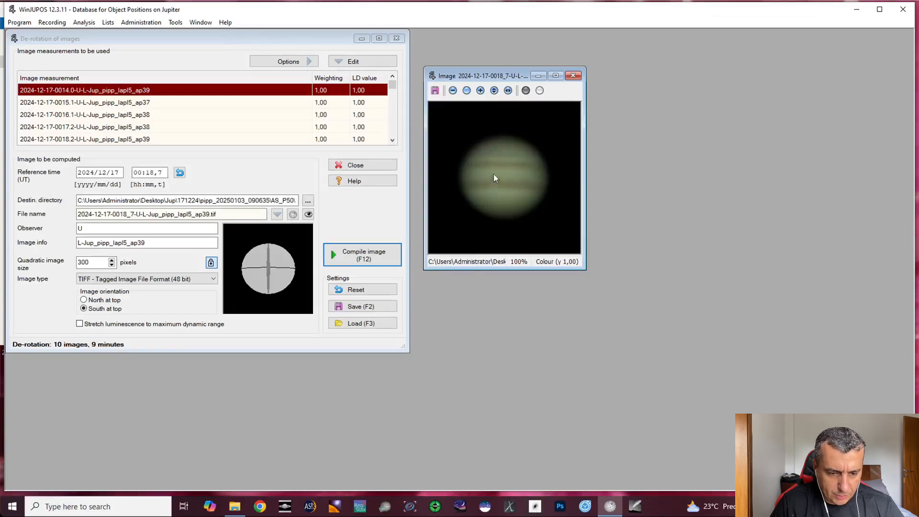
pyautogui.click(435, 90)
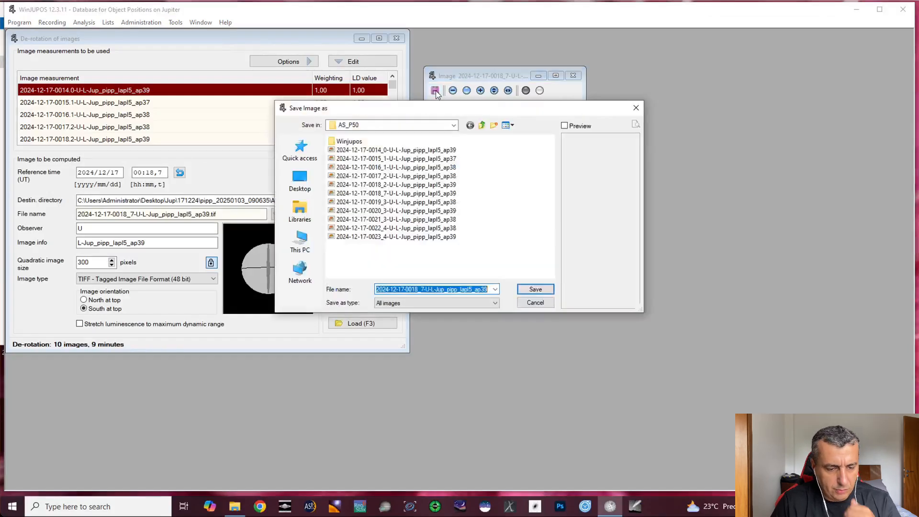
pyautogui.click(454, 126)
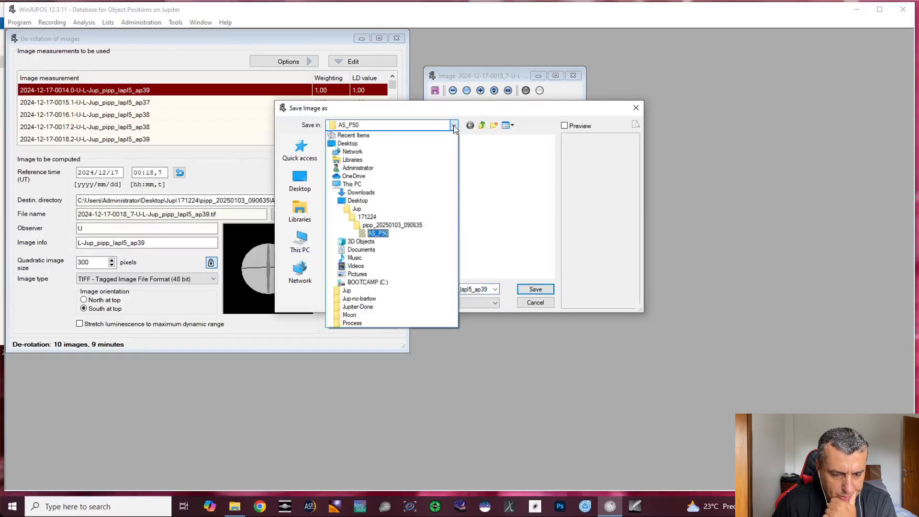
pyautogui.click(366, 209)
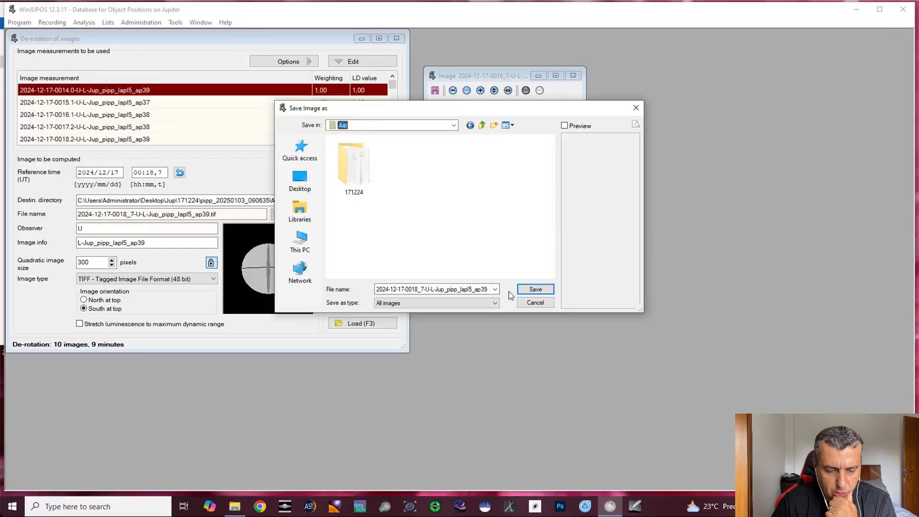
pyautogui.click(531, 289)
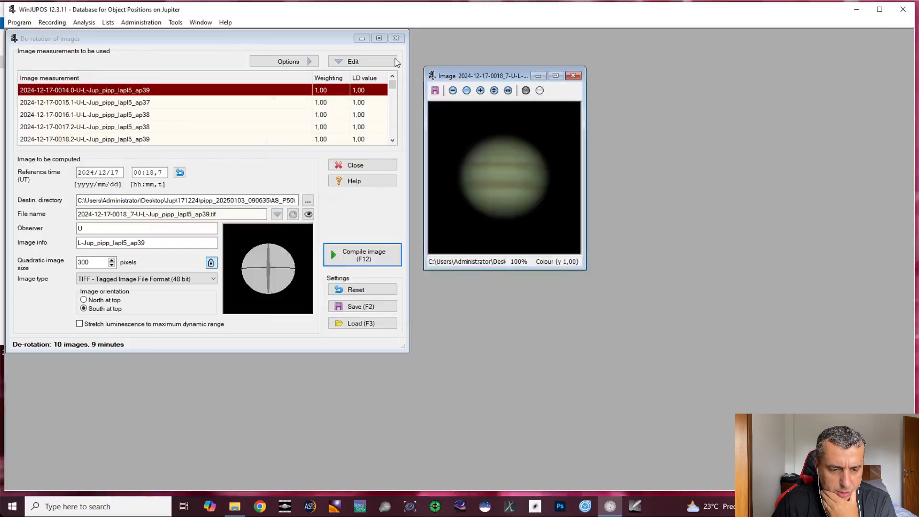
# Find the saved de-rotated image in the Jup folder in File Explorer and open it for viewing
pyautogui.click(235, 509)
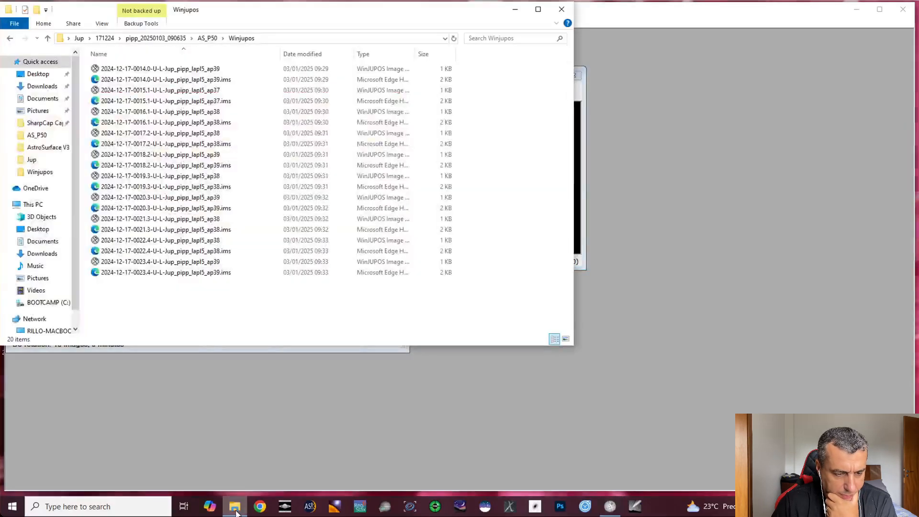
pyautogui.click(76, 40)
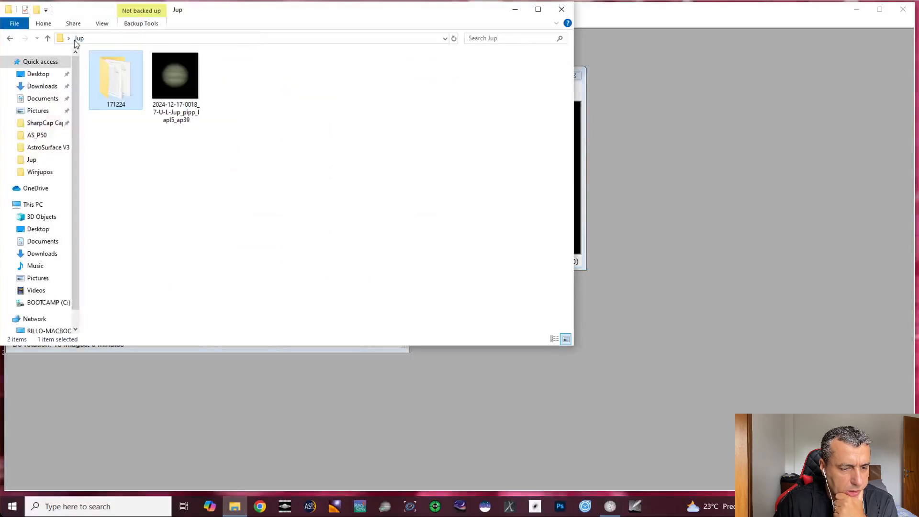
pyautogui.doubleClick(186, 87)
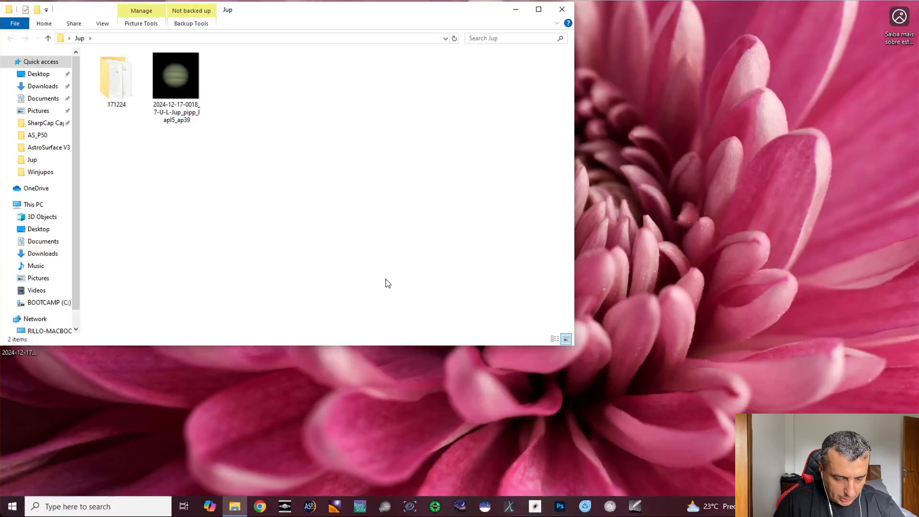
# Switch to AstroSurface and close its POST-IT note
pyautogui.click(340, 508)
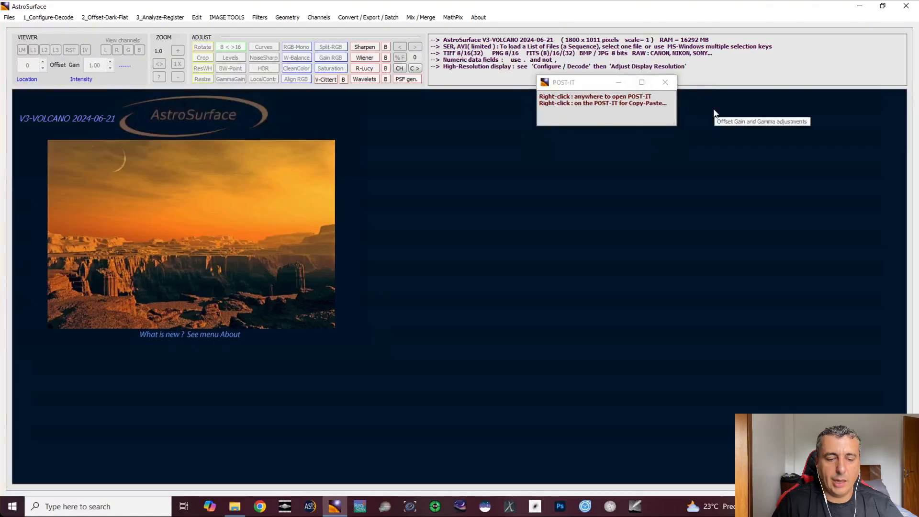
pyautogui.click(667, 83)
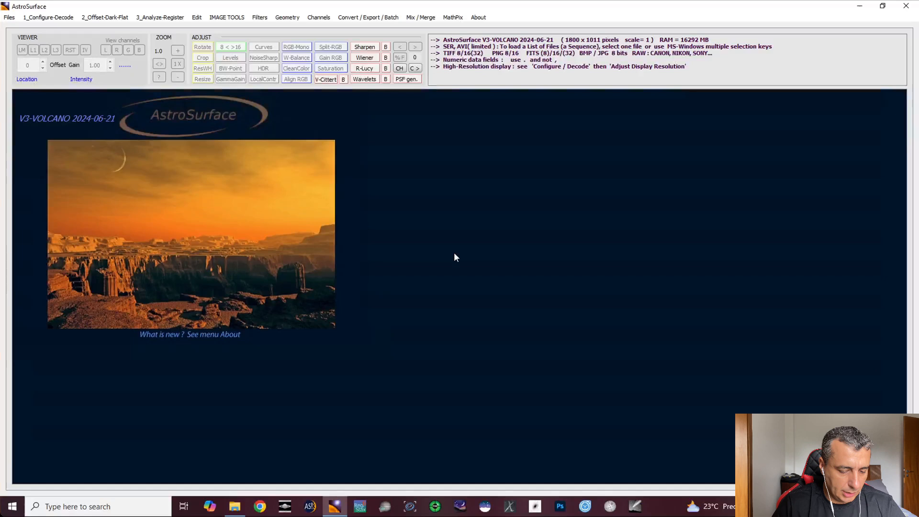
pyautogui.click(9, 18)
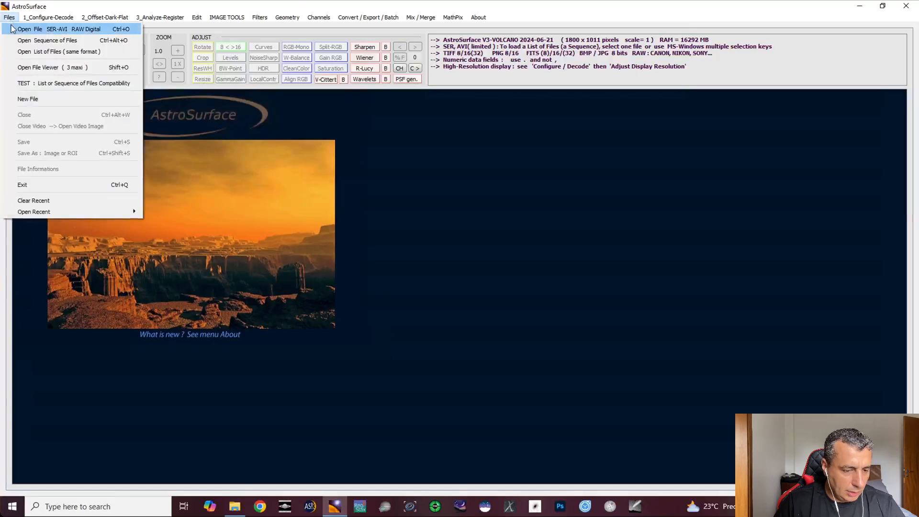
pyautogui.click(460, 232)
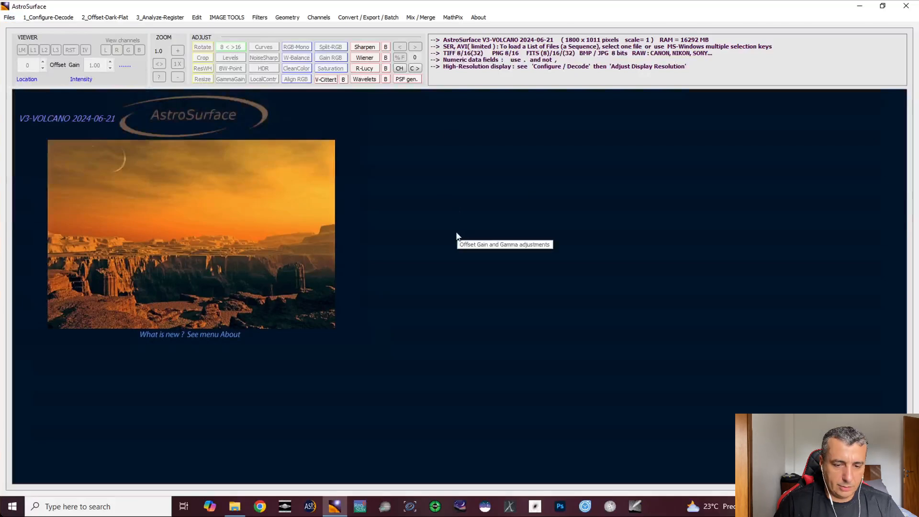
pyautogui.click(9, 19)
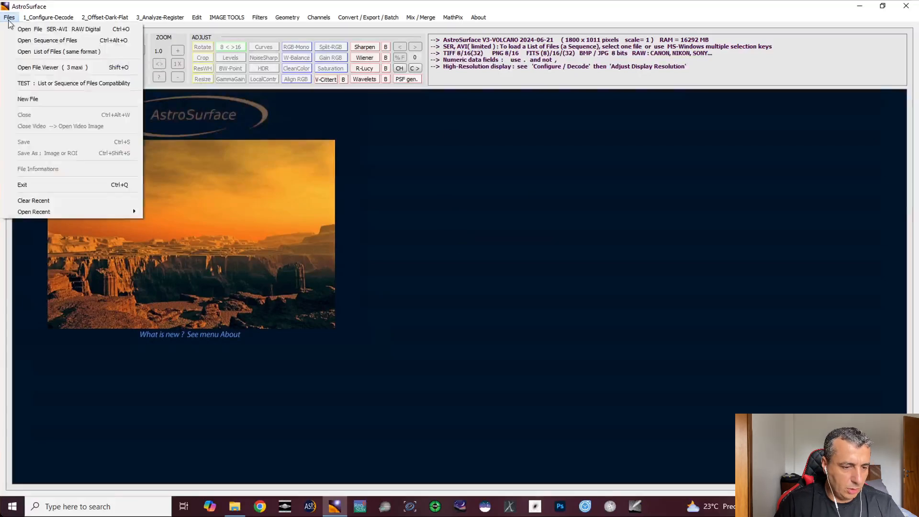
pyautogui.click(47, 67)
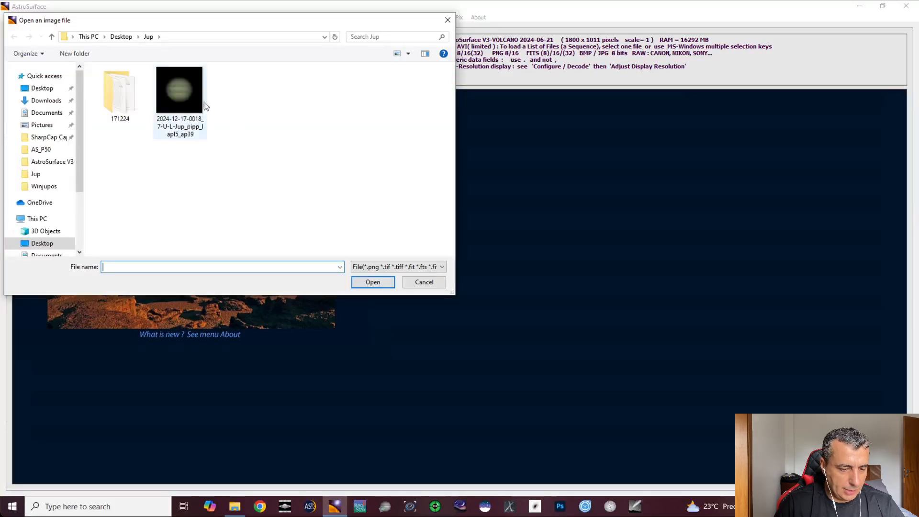
pyautogui.doubleClick(185, 102)
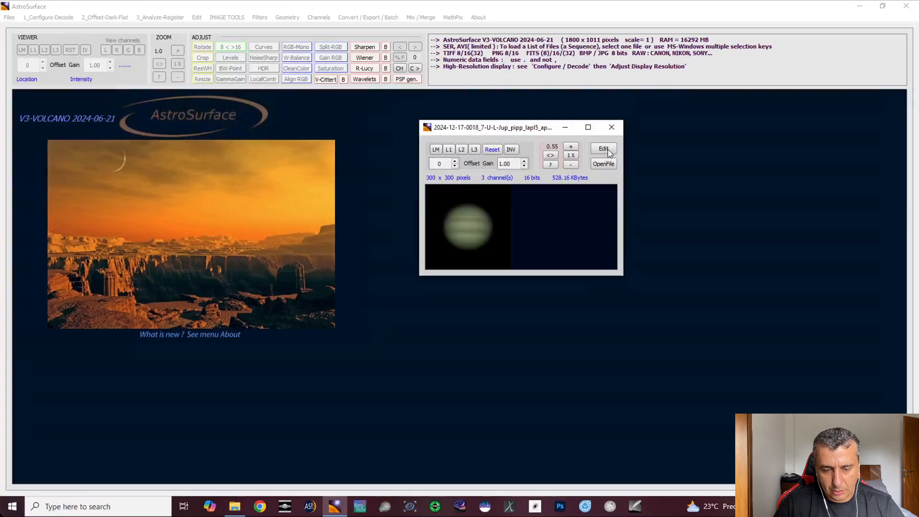
pyautogui.click(603, 149)
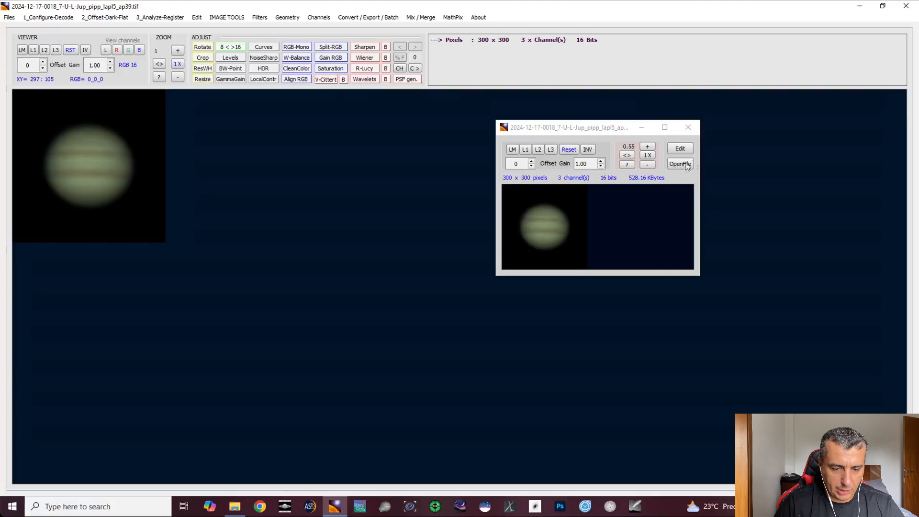
pyautogui.click(688, 129)
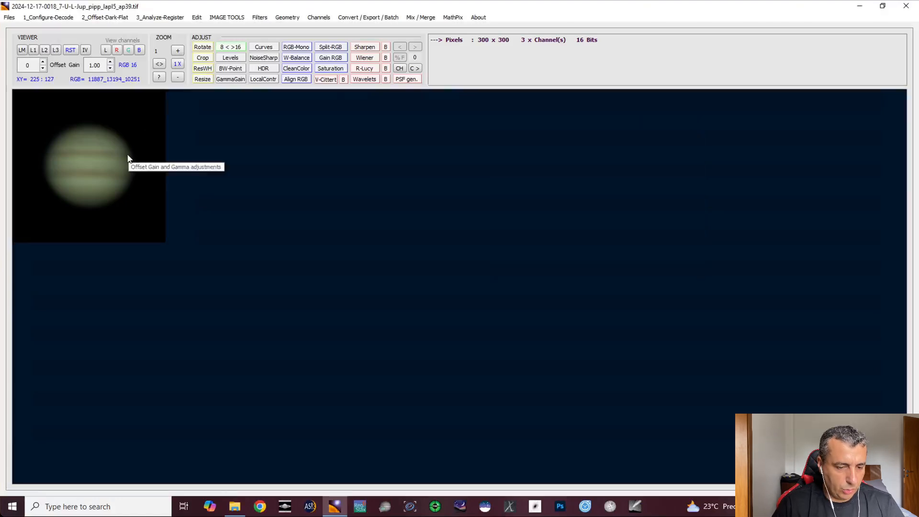
# Try the zoom controls and read the zoom shortcuts help, leaving the Jupiter image at a zoom of 1.414
pyautogui.click(159, 63)
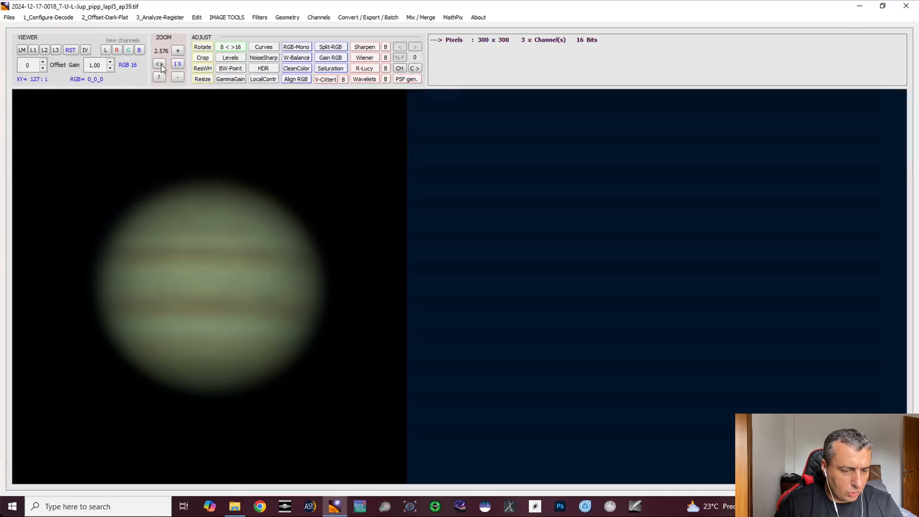
pyautogui.click(179, 62)
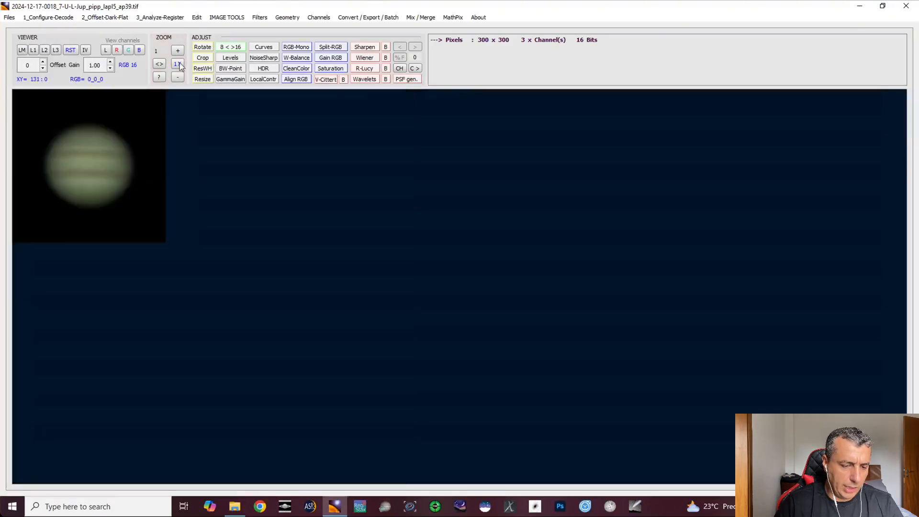
pyautogui.click(178, 52)
pyautogui.click(178, 52)
pyautogui.click(178, 52)
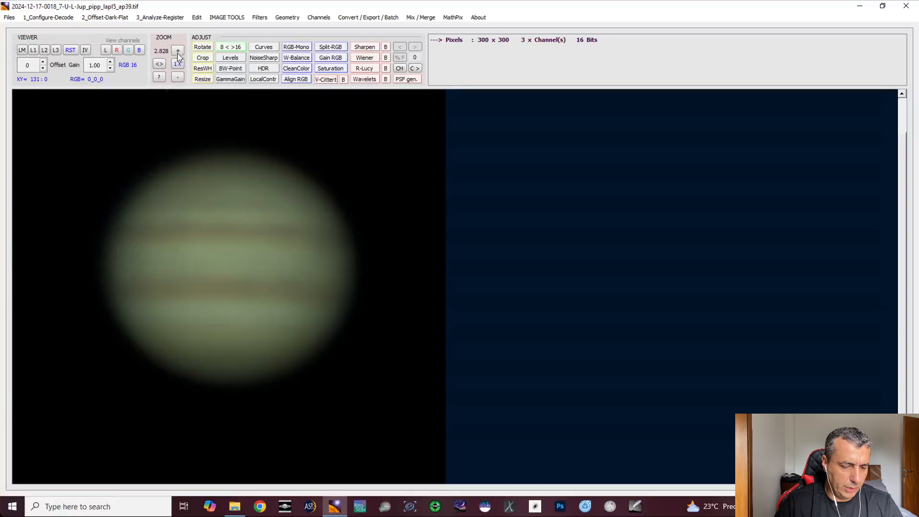
pyautogui.doubleClick(178, 79)
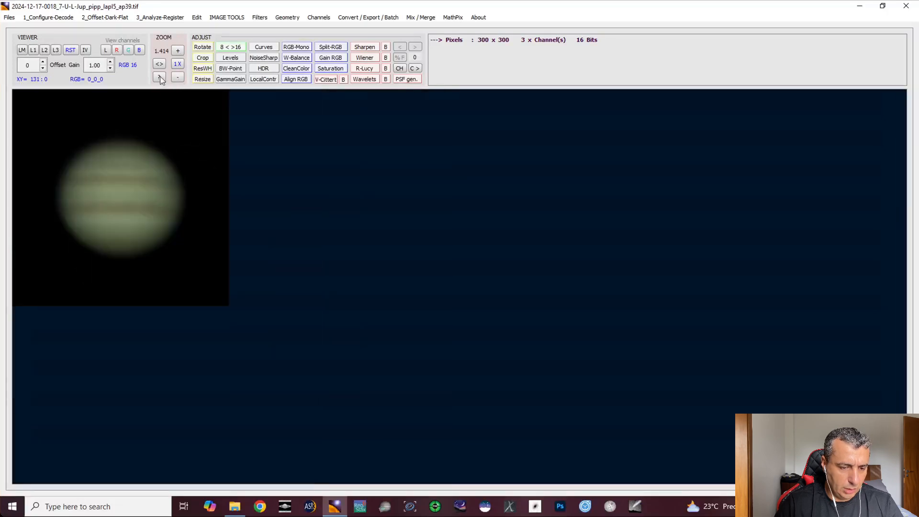
pyautogui.click(159, 77)
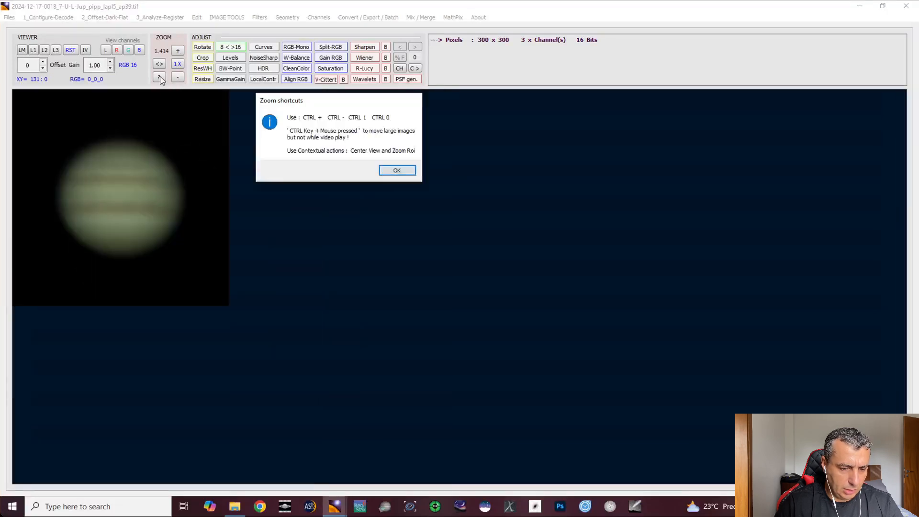
pyautogui.click(397, 170)
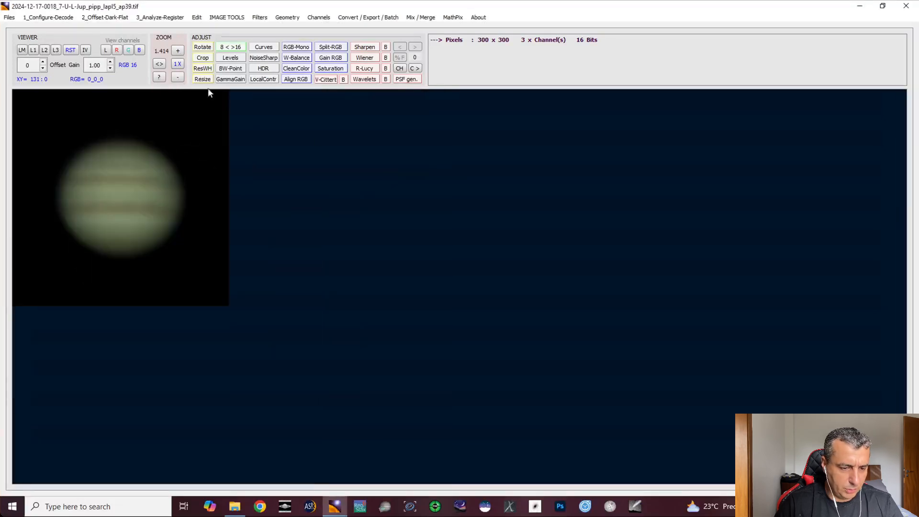
pyautogui.click(179, 77)
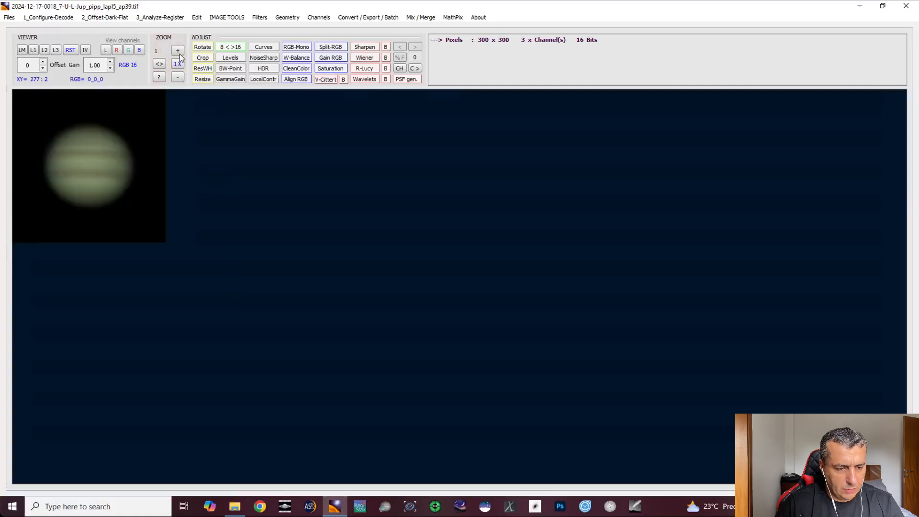
pyautogui.click(178, 51)
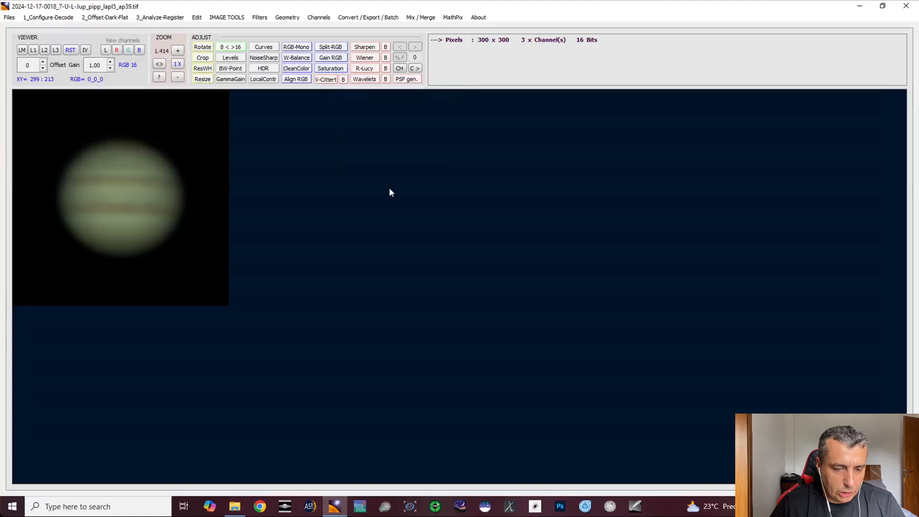
# Open the Sharpen filter beside the Jupiter image, checking its preview off and on and the saved sharpen parameter files
pyautogui.click(373, 50)
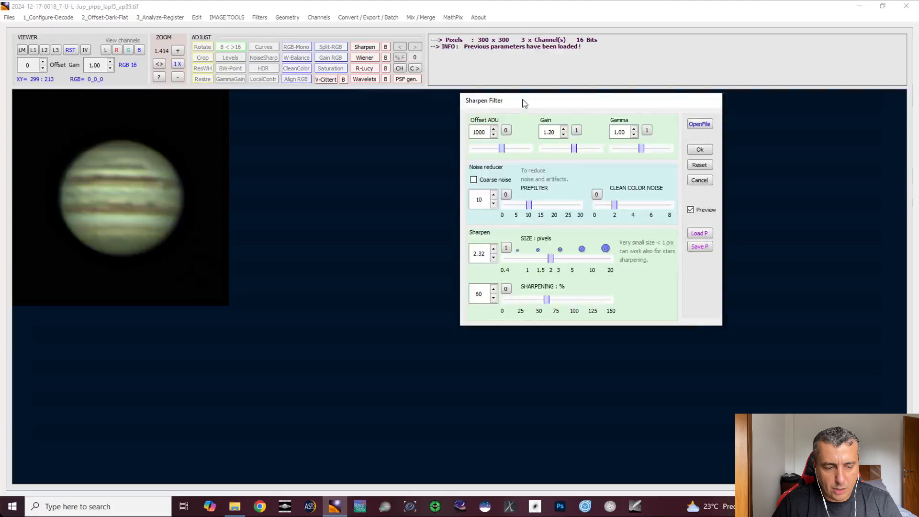
pyautogui.moveTo(525, 103); pyautogui.dragTo(352, 105)
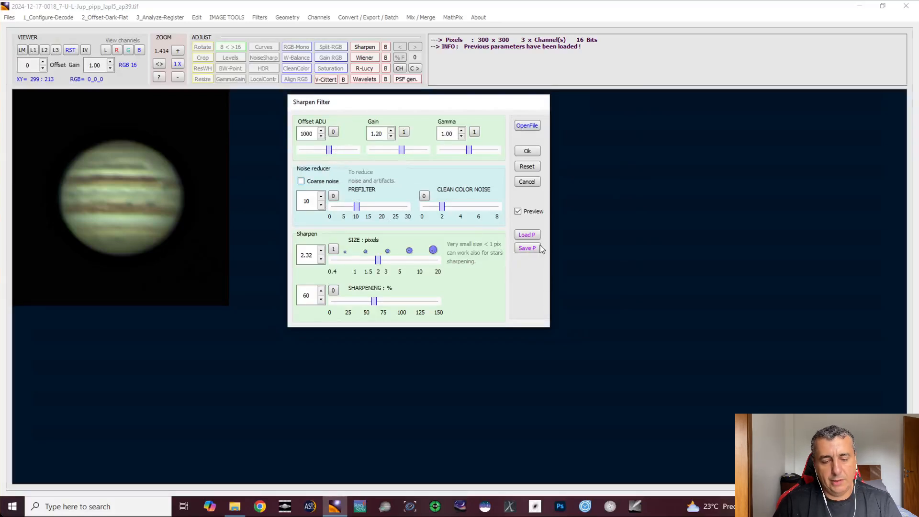
pyautogui.click(518, 213)
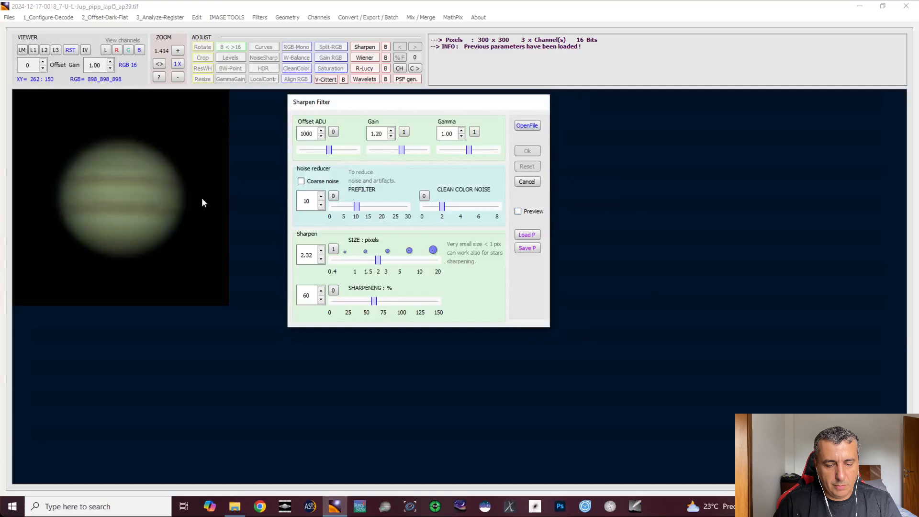
pyautogui.click(519, 213)
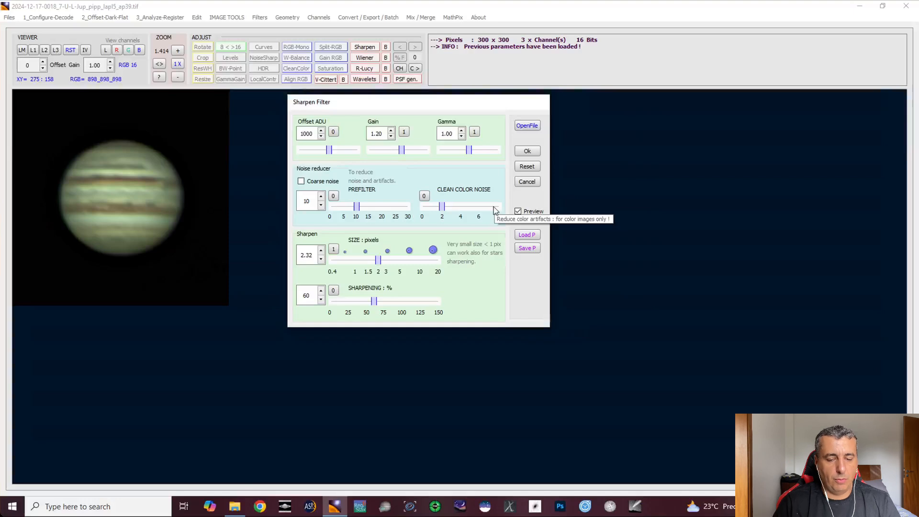
pyautogui.click(527, 235)
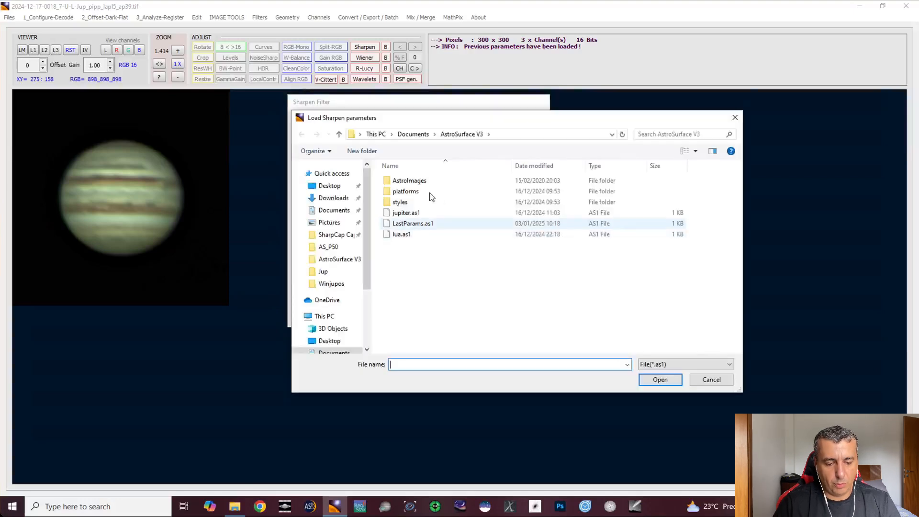
pyautogui.click(713, 383)
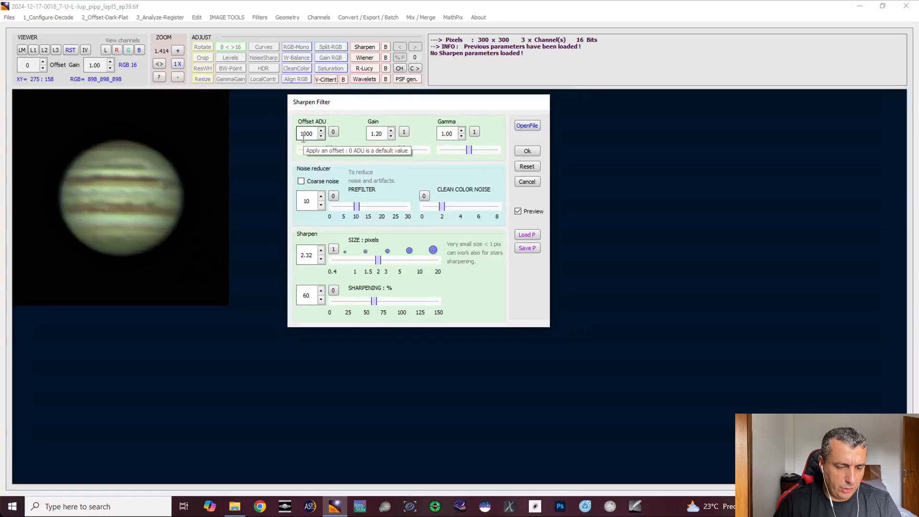
# Try a Gain of 1.00 in the Sharpen filter and restore it to 1.20
pyautogui.click(391, 137)
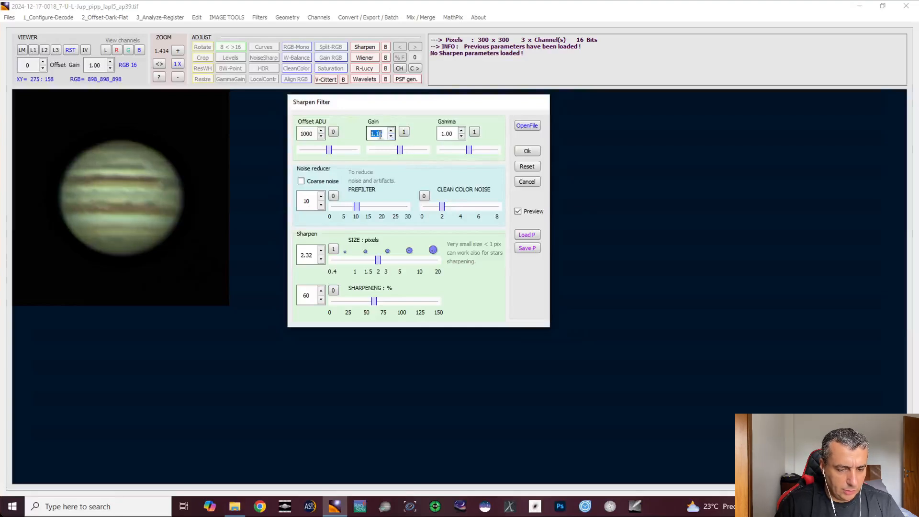
pyautogui.write('1')
pyautogui.click(443, 134)
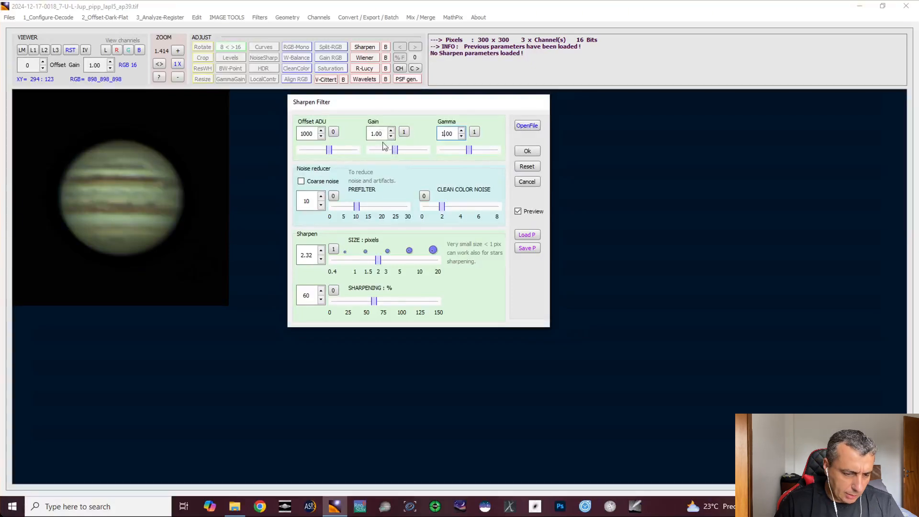
pyautogui.moveTo(375, 134); pyautogui.dragTo(402, 134)
pyautogui.press('Right')
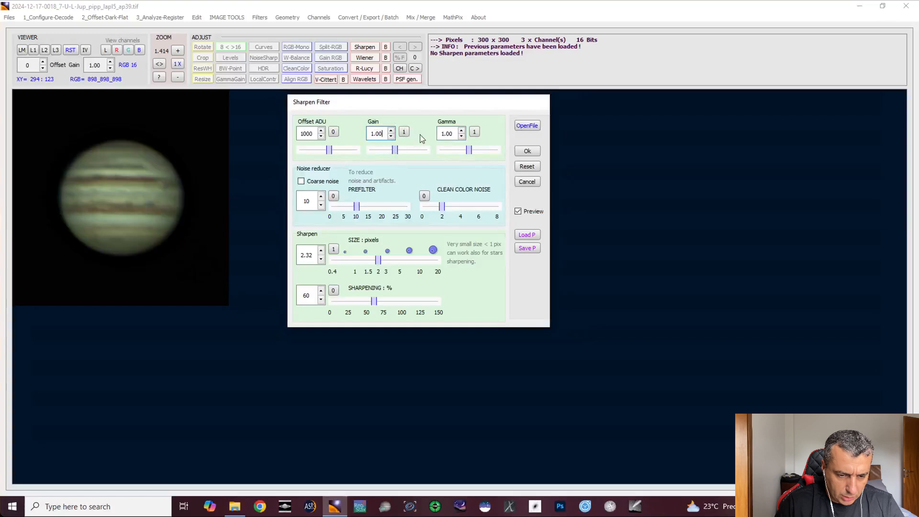
pyautogui.press('BackSpace')
pyautogui.press('BackSpace')
pyautogui.write('20')
pyautogui.press('Tab')
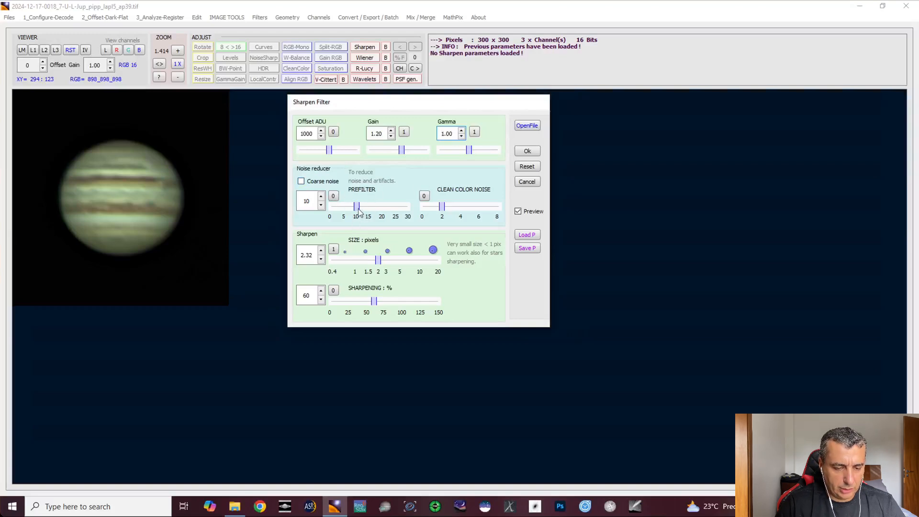
# Test the noise reducer with Prefilter at 28 and 0 and Clean Color Noise at 0, restoring them to 10 and 2
pyautogui.moveTo(358, 206); pyautogui.dragTo(403, 207)
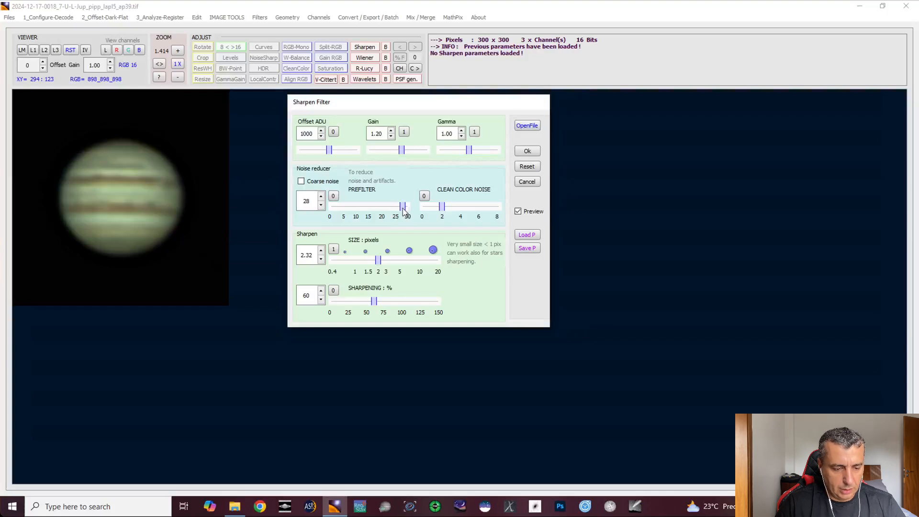
pyautogui.moveTo(403, 206); pyautogui.dragTo(357, 209)
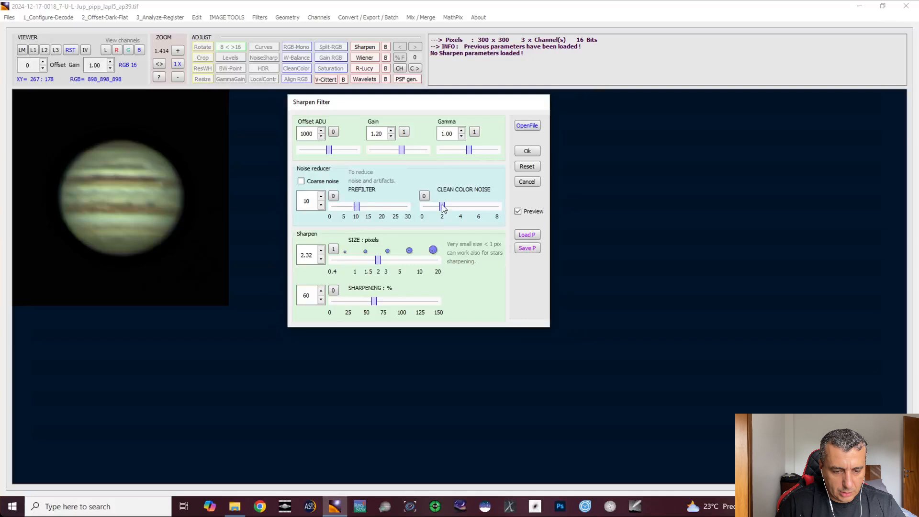
pyautogui.moveTo(443, 208); pyautogui.dragTo(422, 213)
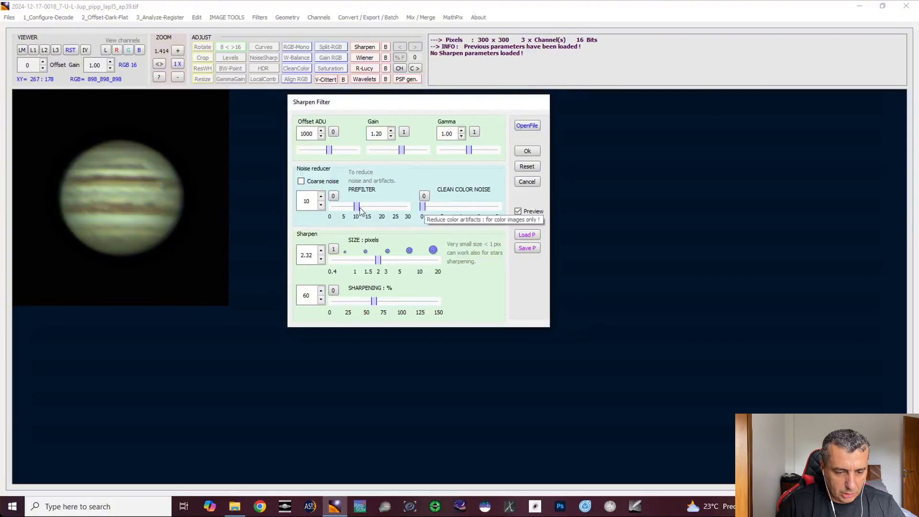
pyautogui.click(334, 197)
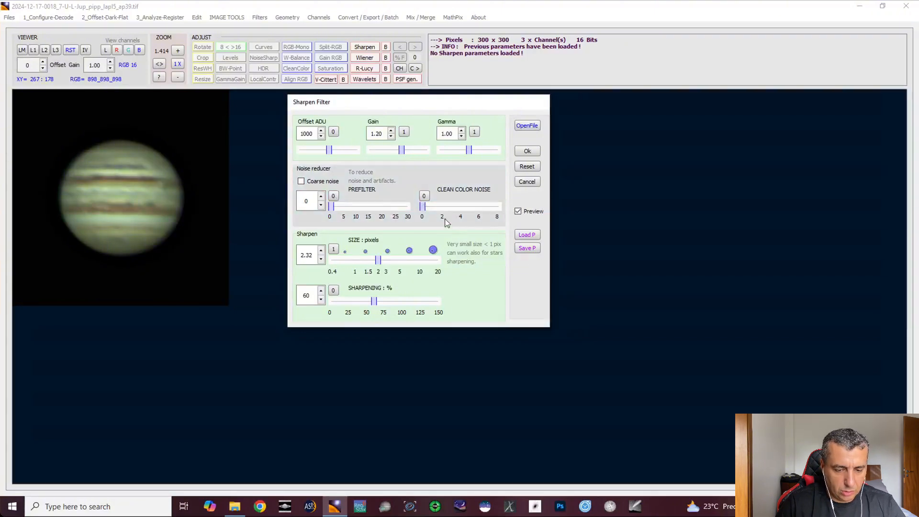
pyautogui.moveTo(423, 207); pyautogui.dragTo(442, 206)
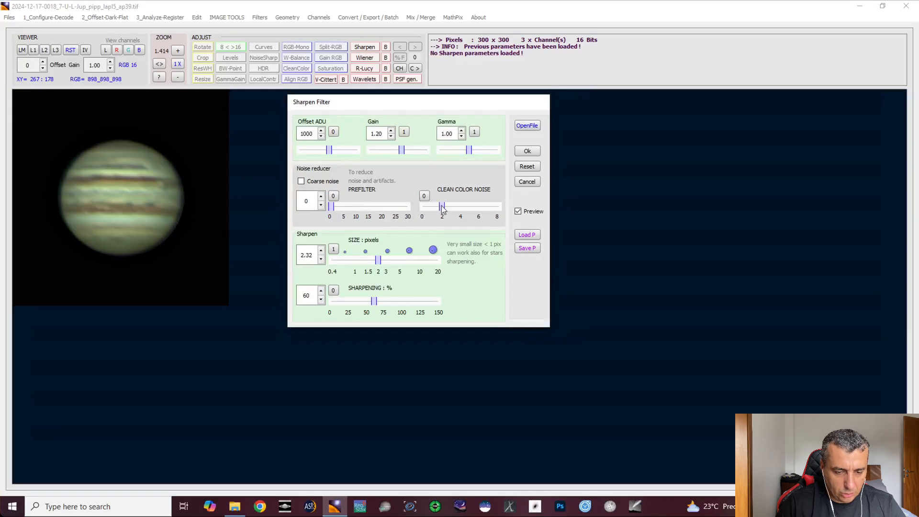
pyautogui.moveTo(331, 207); pyautogui.dragTo(357, 207)
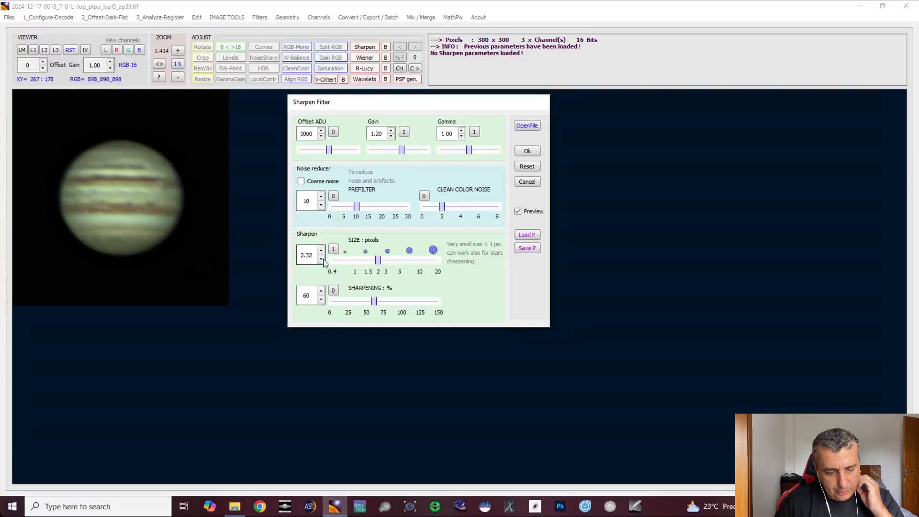
# Test sharpen sizes of 3.20, 1.69 and 2.00 pixels on Jupiter and return the size to 2.32
pyautogui.moveTo(378, 260)
pyautogui.mouseDown()
pyautogui.moveTo(443, 265)
pyautogui.moveTo(327, 267)
pyautogui.moveTo(436, 263)
pyautogui.moveTo(389, 265)
pyautogui.mouseUp()
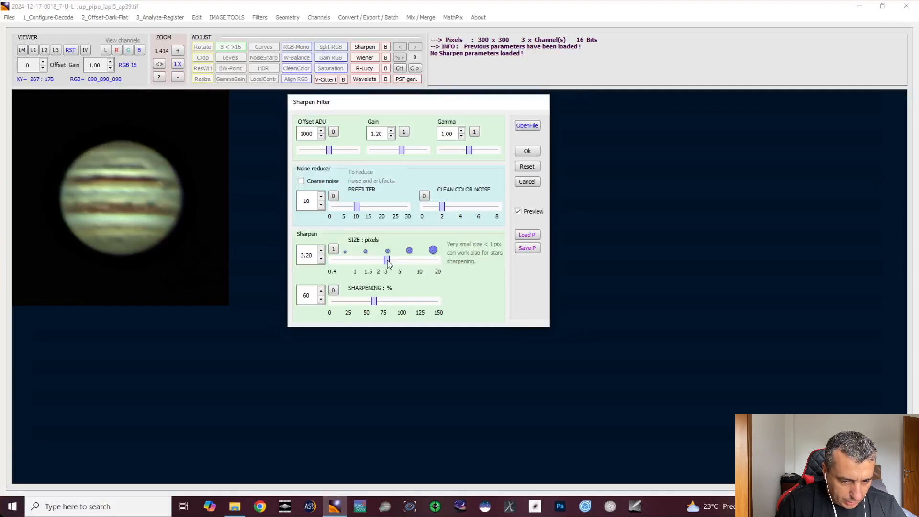
pyautogui.moveTo(388, 264)
pyautogui.mouseDown()
pyautogui.moveTo(355, 266)
pyautogui.moveTo(389, 267)
pyautogui.moveTo(371, 266)
pyautogui.mouseUp()
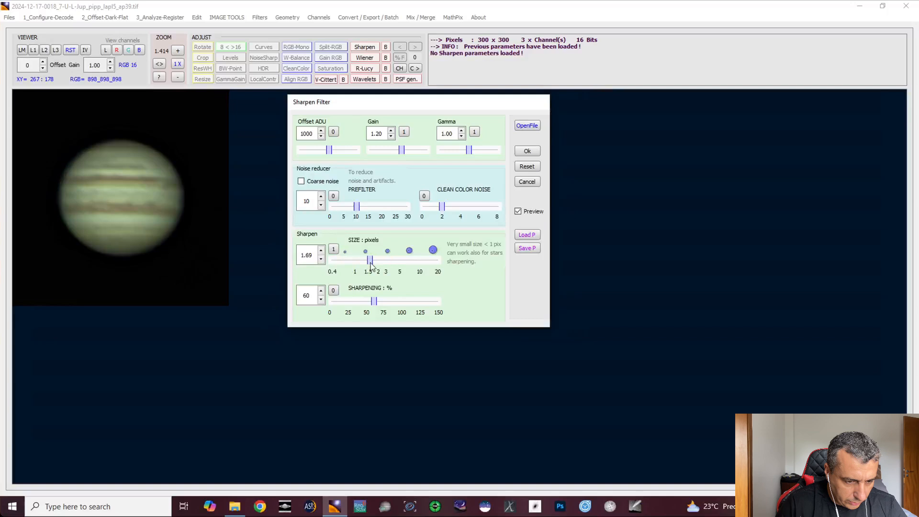
pyautogui.doubleClick(309, 255)
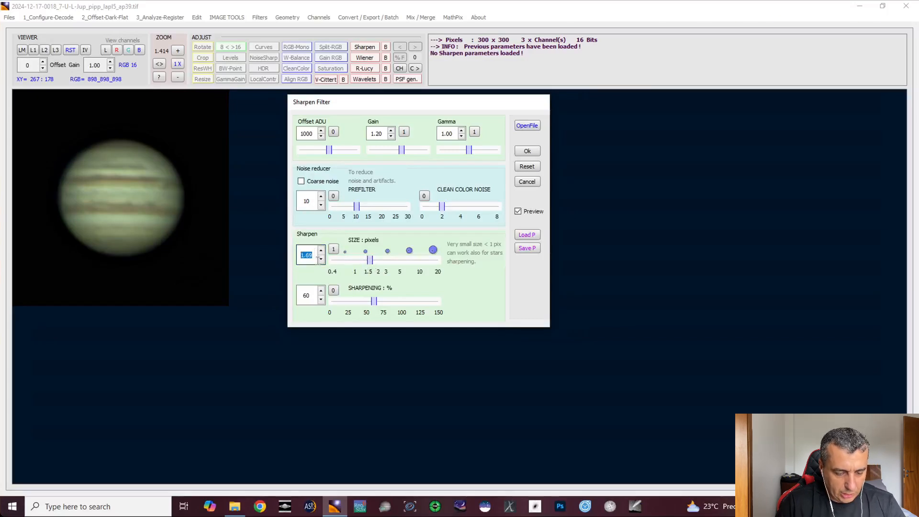
pyautogui.write('2')
pyautogui.click(311, 296)
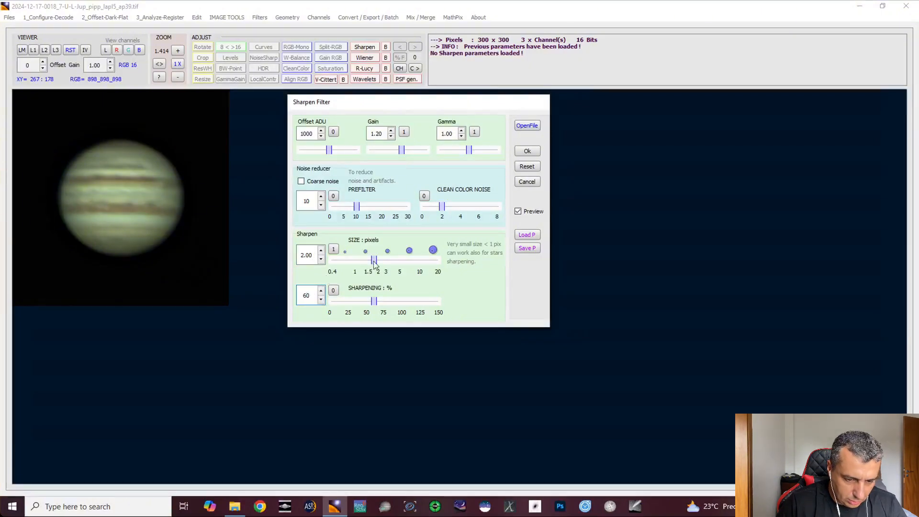
pyautogui.moveTo(376, 265); pyautogui.dragTo(379, 264)
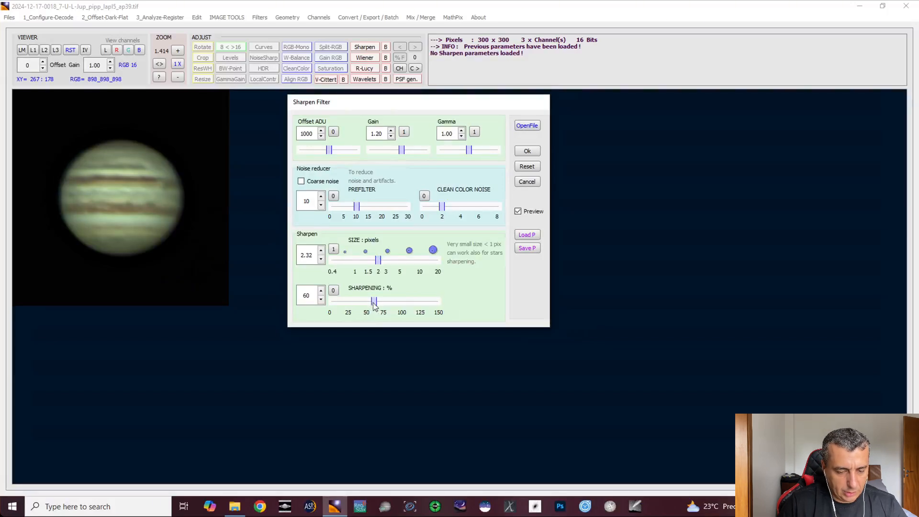
# Try a sharpening strength of 64% in the Sharpen filter, settling on 55%
pyautogui.moveTo(374, 305)
pyautogui.mouseDown()
pyautogui.moveTo(347, 307)
pyautogui.moveTo(421, 307)
pyautogui.moveTo(340, 307)
pyautogui.moveTo(378, 306)
pyautogui.mouseUp()
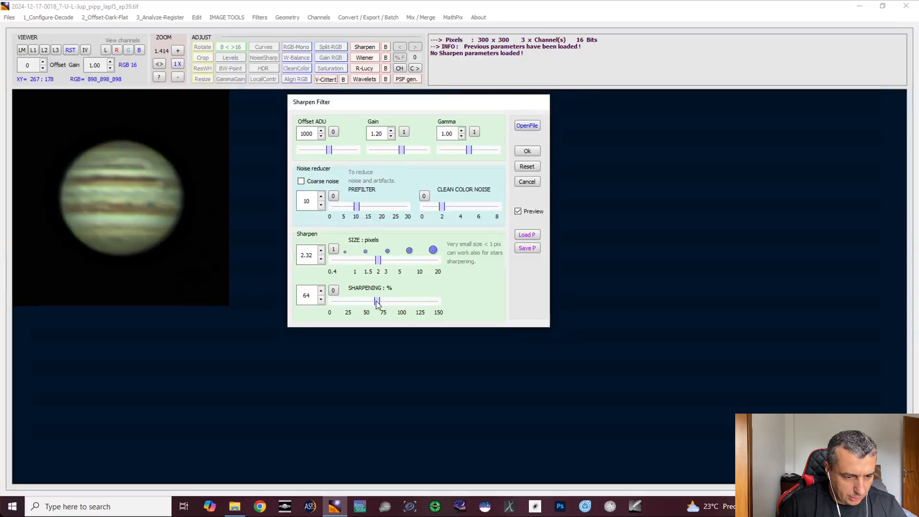
pyautogui.doubleClick(313, 301)
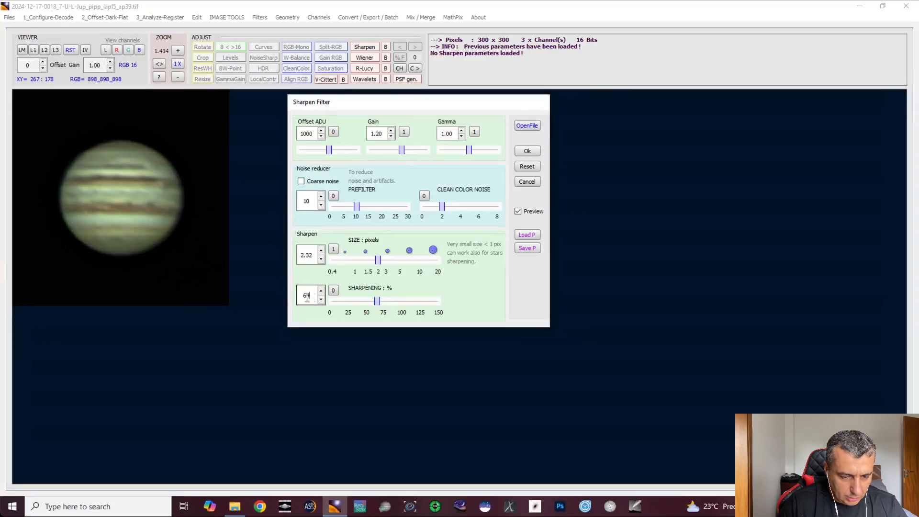
pyautogui.write('55')
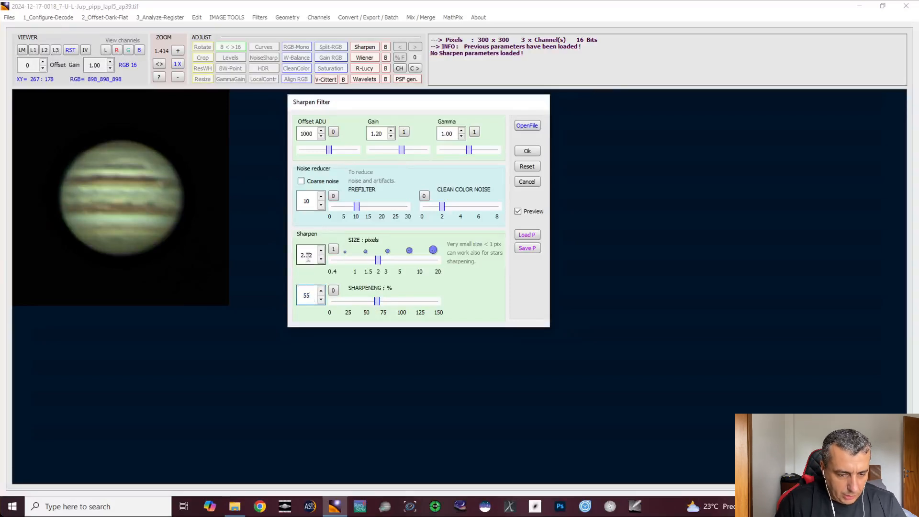
pyautogui.click(308, 256)
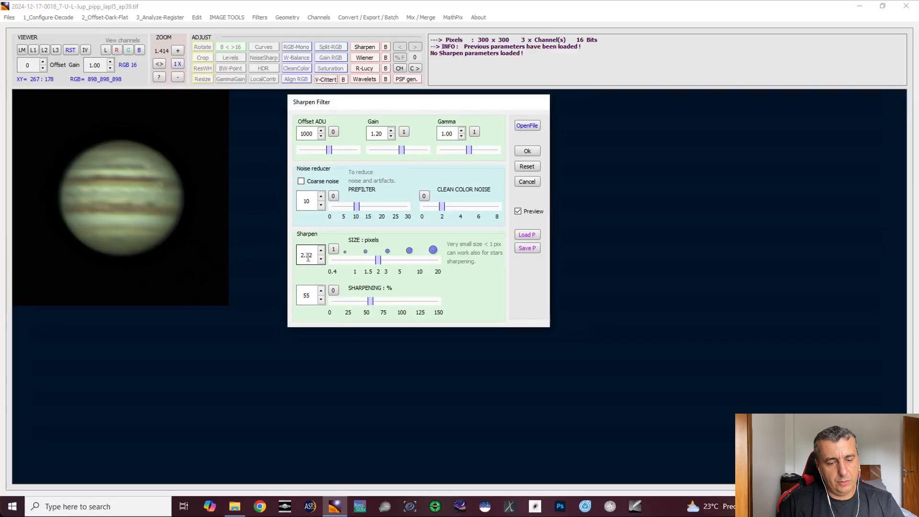
# Set the sharpen size to 2.50 pixels in the Sharpen filter
pyautogui.moveTo(381, 260); pyautogui.dragTo(384, 263)
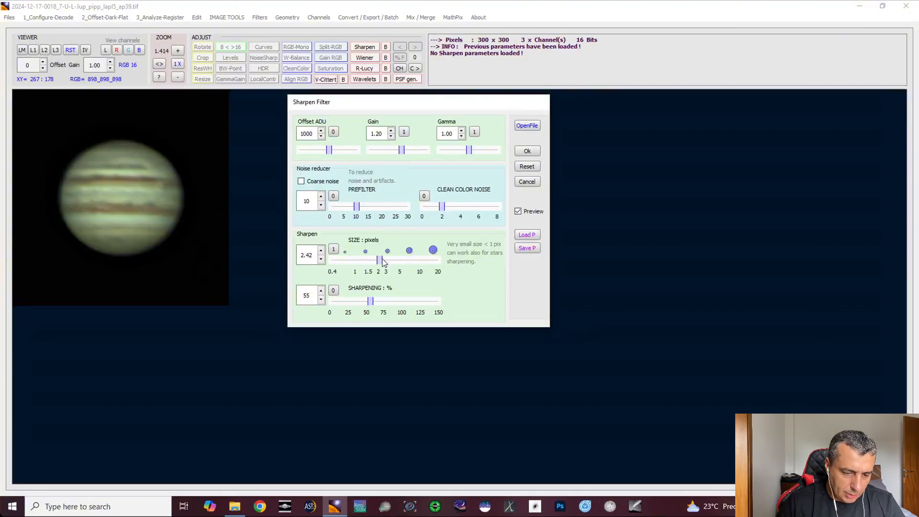
pyautogui.doubleClick(313, 255)
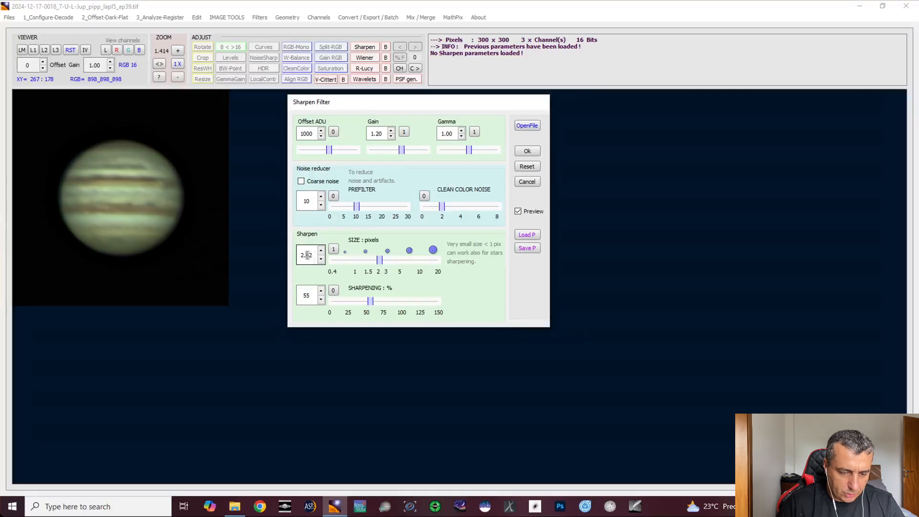
pyautogui.write('2.5')
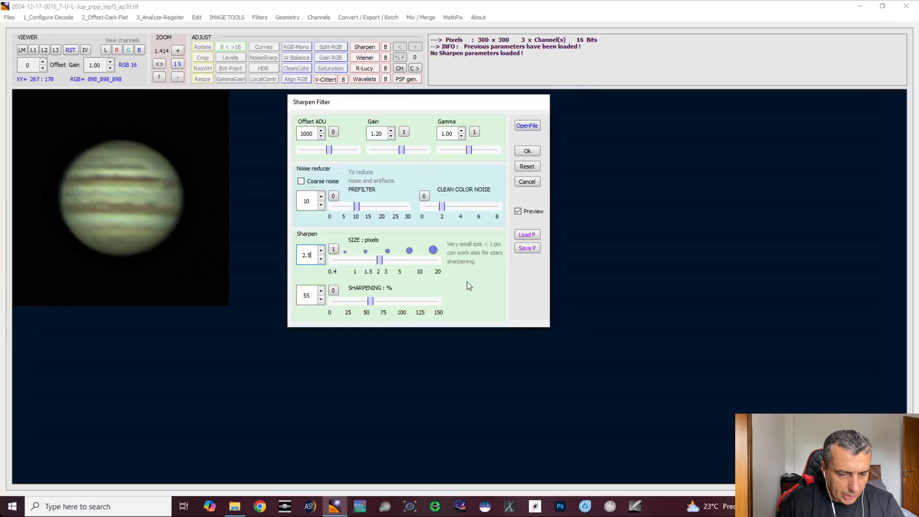
pyautogui.click(305, 293)
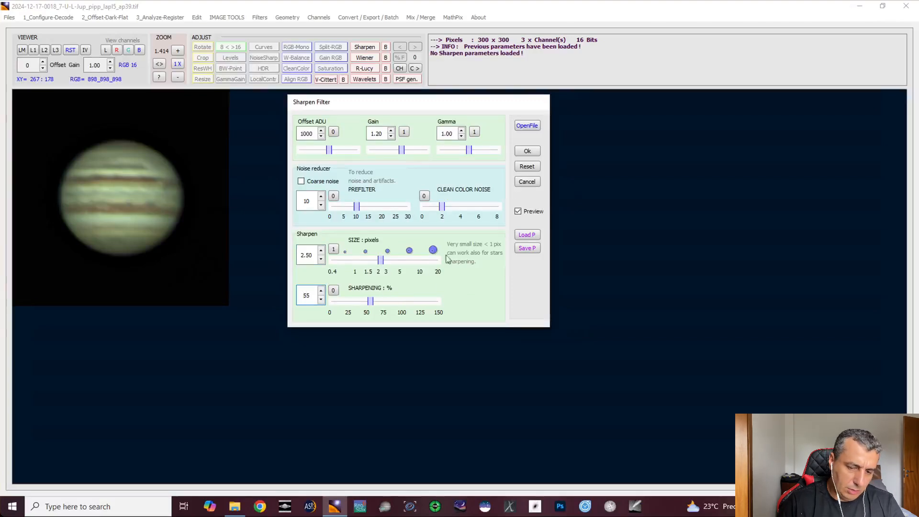
# Compare Jupiter with the Sharpen preview off and on, and apply the filter
pyautogui.click(519, 212)
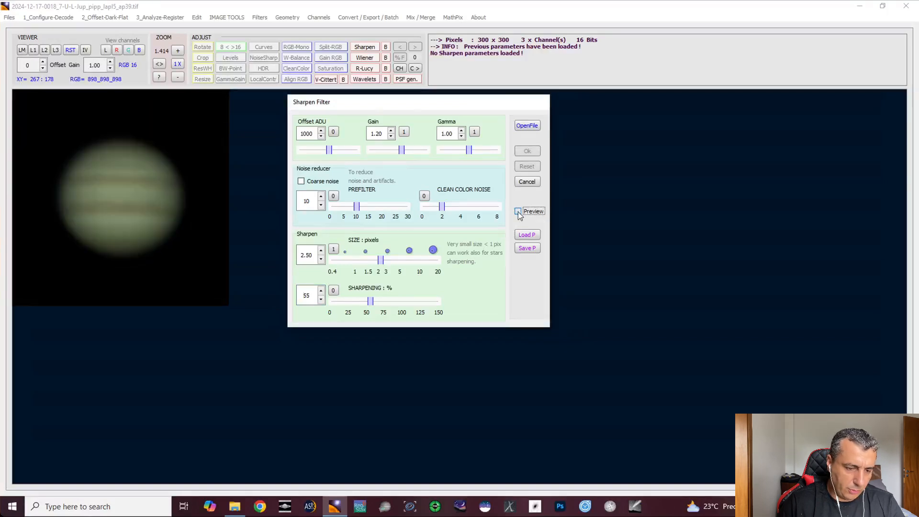
pyautogui.click(518, 212)
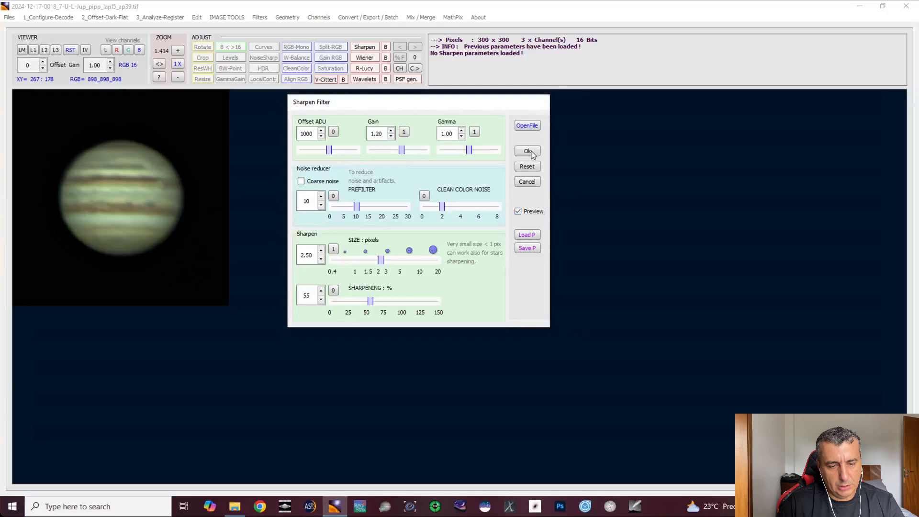
pyautogui.click(527, 152)
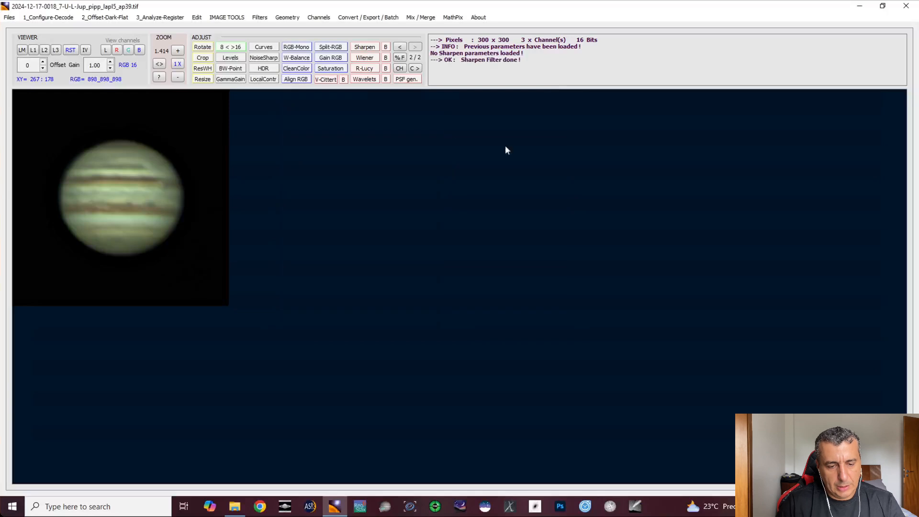
# Open the Wavelets adjustments beside the Jupiter image and compare the preview off and on
pyautogui.click(365, 81)
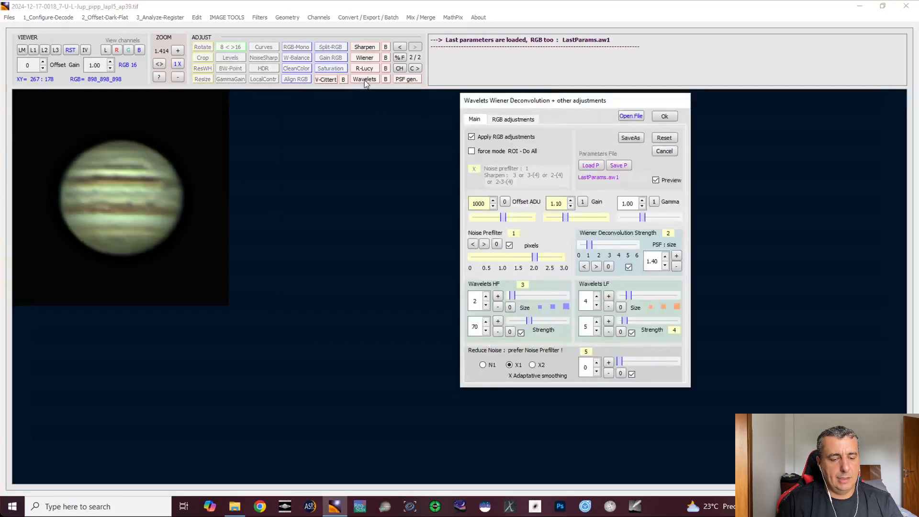
pyautogui.moveTo(513, 99); pyautogui.dragTo(287, 101)
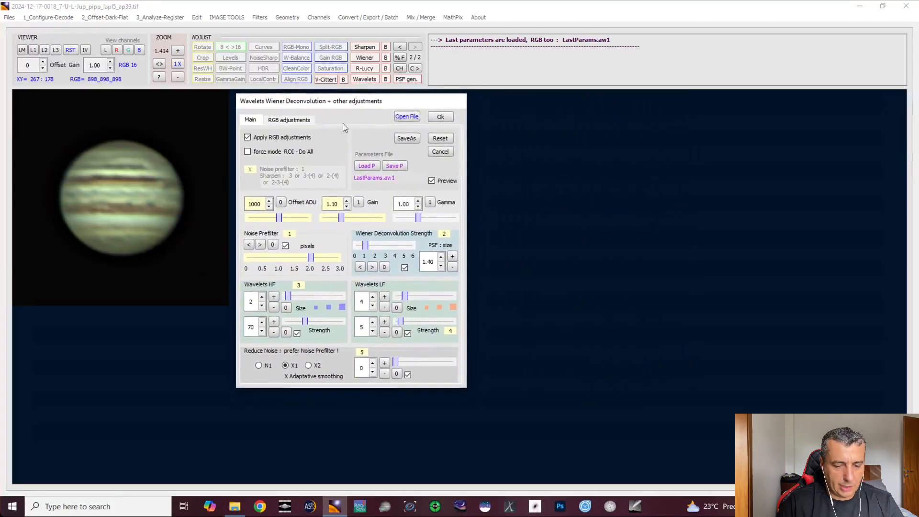
pyautogui.click(432, 181)
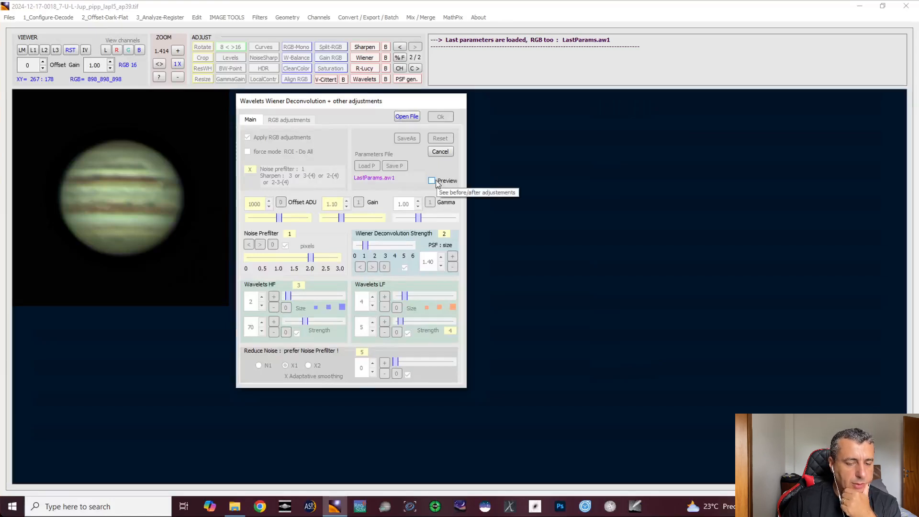
pyautogui.click(436, 183)
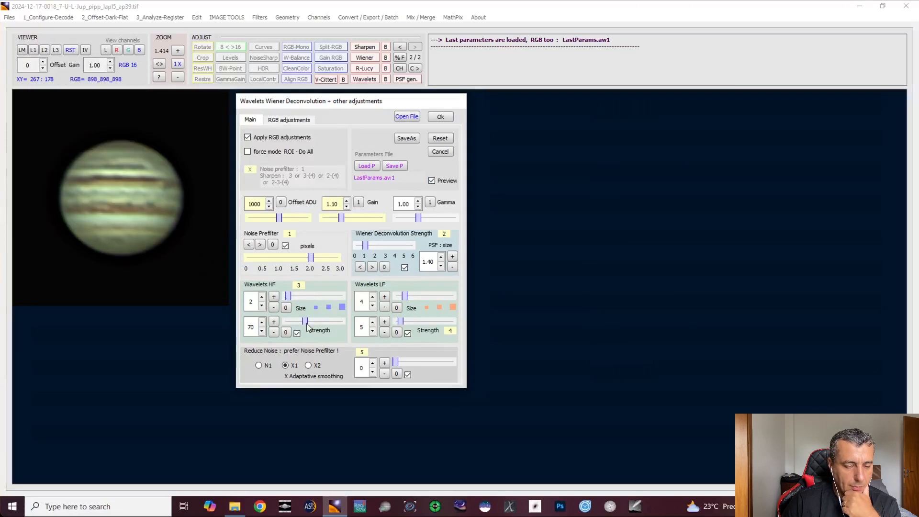
# Set the Wavelets HF strength to 50, trying 44 and 5 on the way
pyautogui.moveTo(307, 326)
pyautogui.mouseDown()
pyautogui.moveTo(284, 324)
pyautogui.moveTo(353, 325)
pyautogui.moveTo(277, 322)
pyautogui.moveTo(300, 327)
pyautogui.mouseUp()
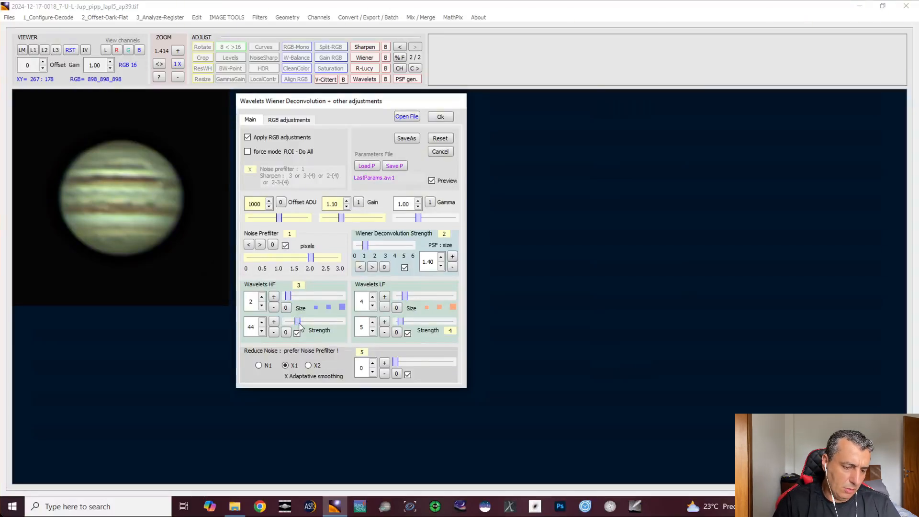
pyautogui.doubleClick(251, 327)
pyautogui.write('5')
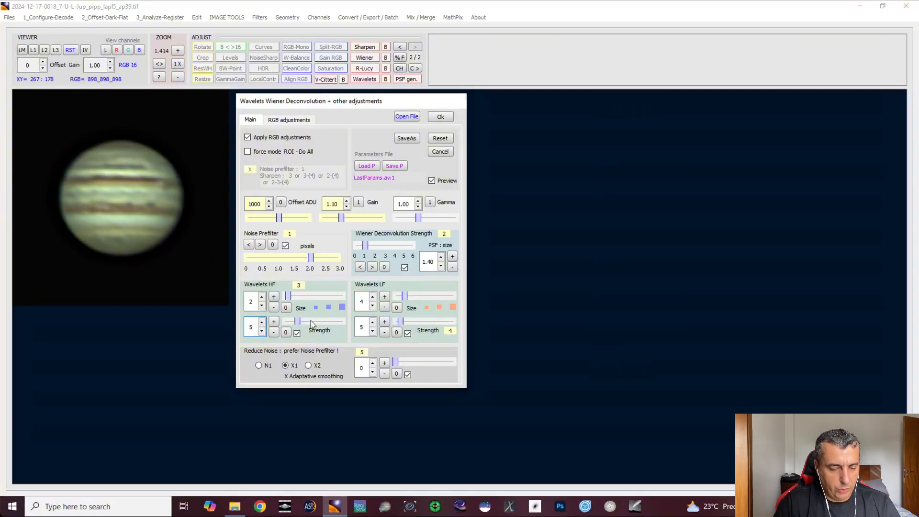
pyautogui.press('Return')
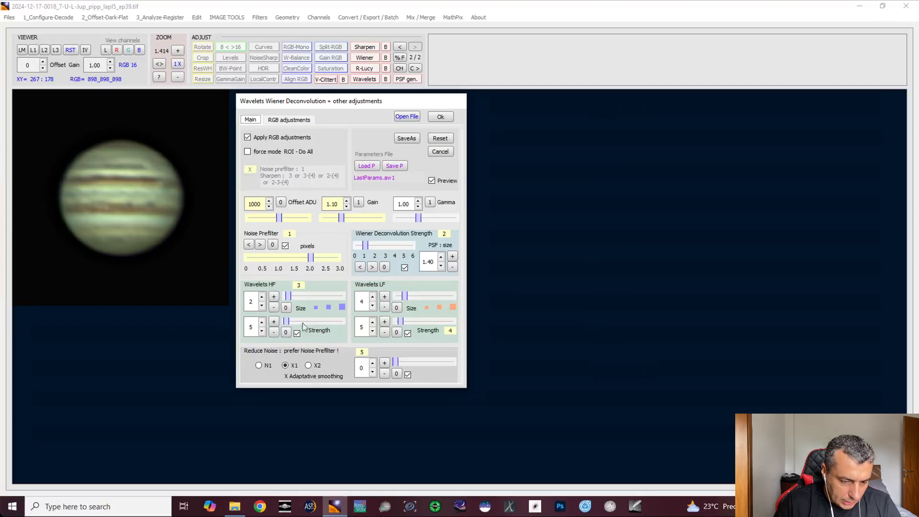
pyautogui.doubleClick(251, 327)
pyautogui.write('50')
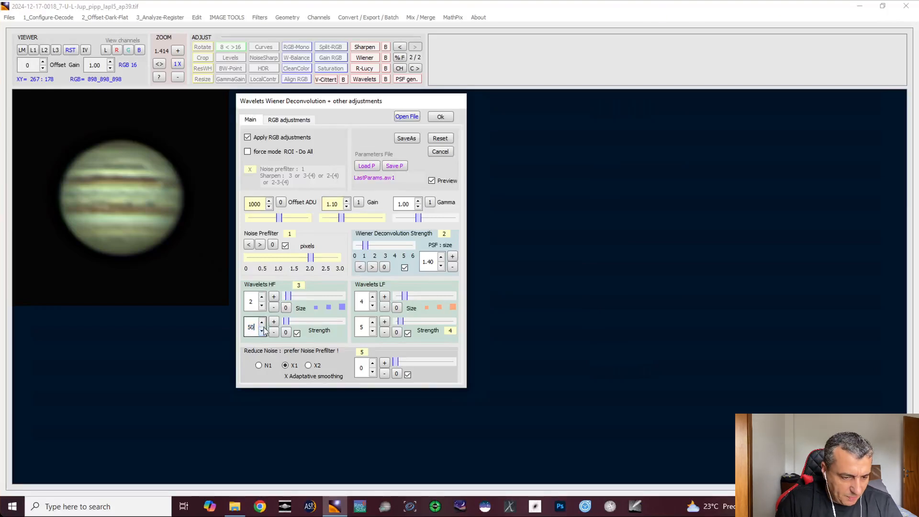
pyautogui.press('Return')
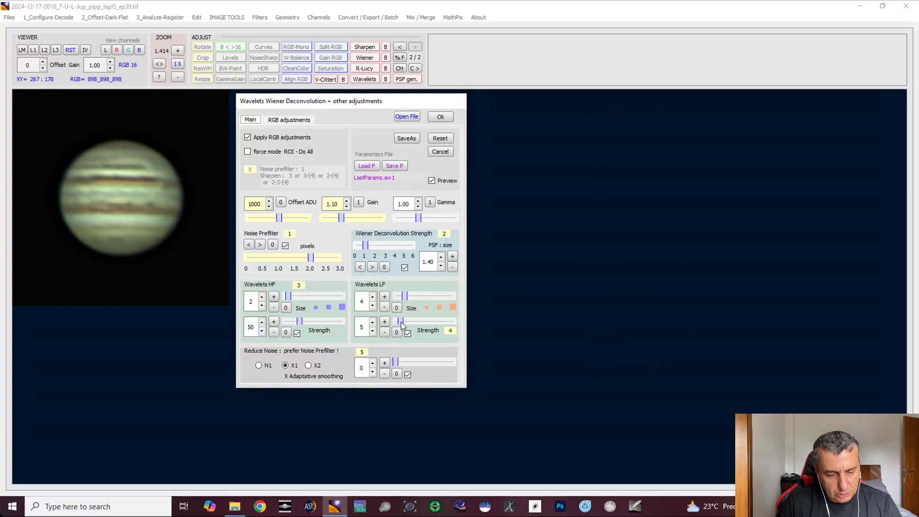
# Test Wavelets LF strengths of 25, 0 and 10 on Jupiter and return the strength to 5
pyautogui.moveTo(401, 322); pyautogui.dragTo(420, 322)
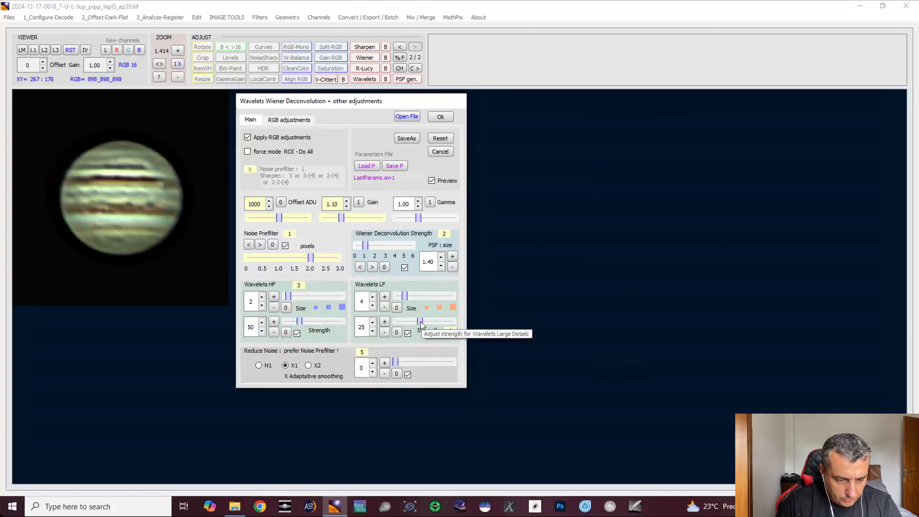
pyautogui.click(384, 332)
pyautogui.click(384, 333)
pyautogui.click(384, 334)
pyautogui.click(385, 334)
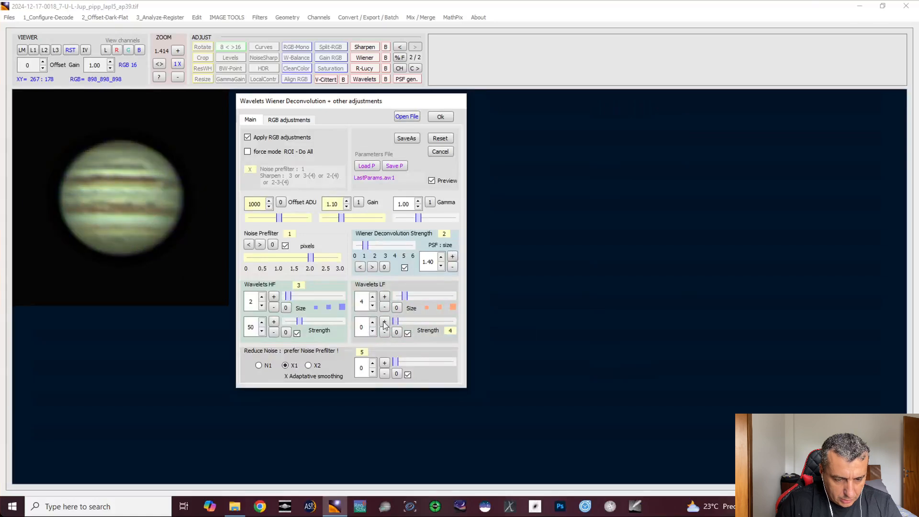
pyautogui.click(384, 323)
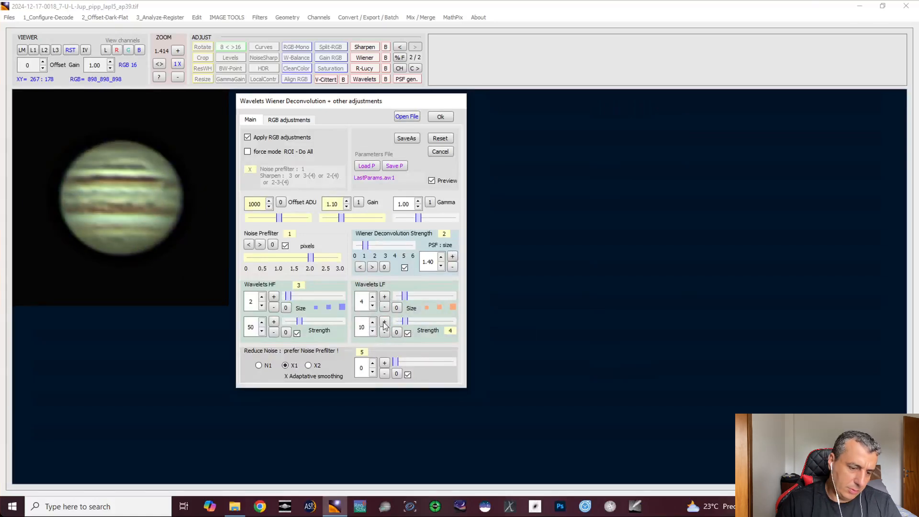
pyautogui.click(384, 332)
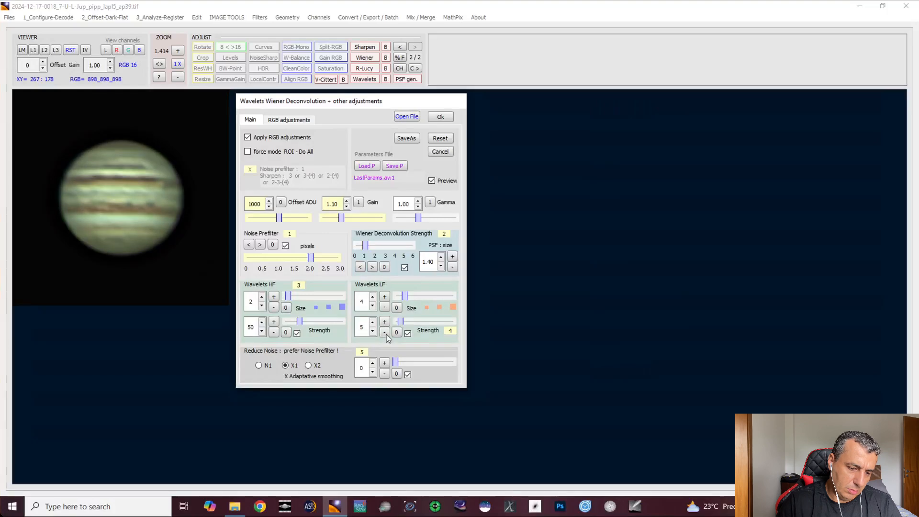
pyautogui.click(384, 323)
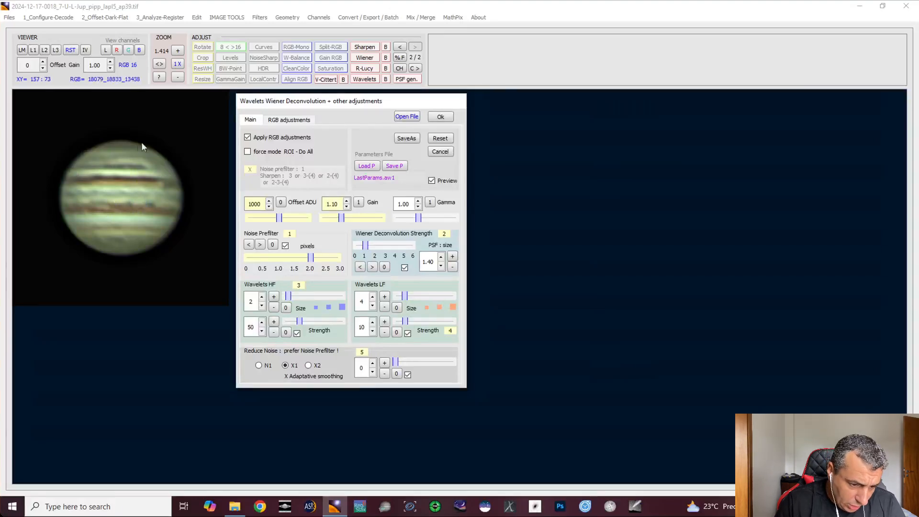
pyautogui.click(384, 333)
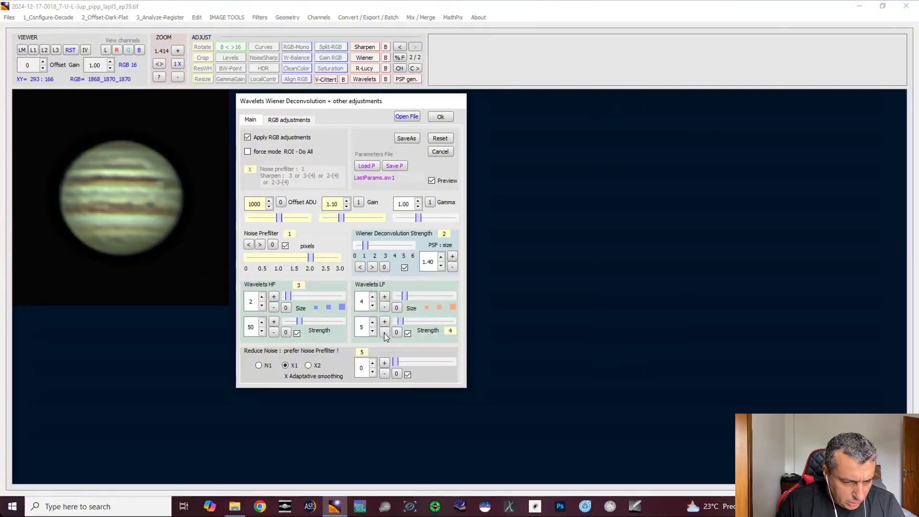
# Try Wavelets LF strengths of 8 and 7, settle on 6, and apply the wavelet sharpening
pyautogui.click(384, 333)
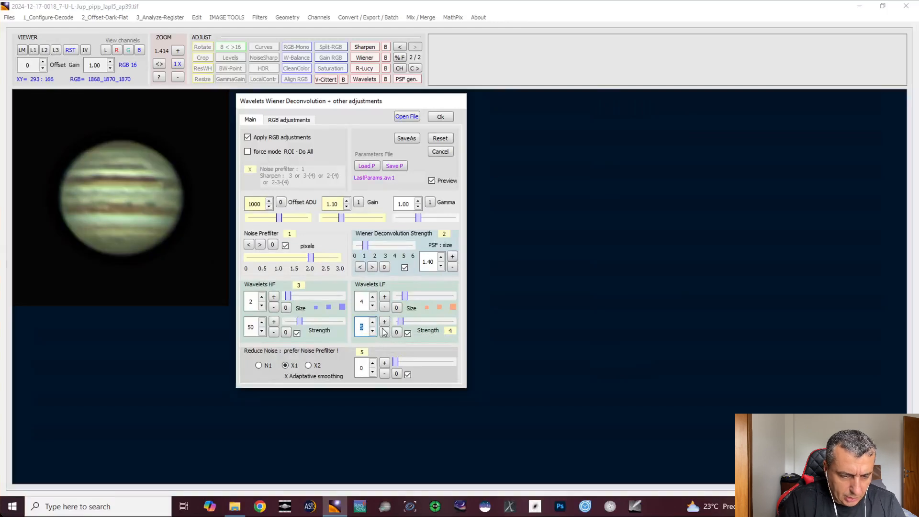
pyautogui.write('8')
pyautogui.click(361, 301)
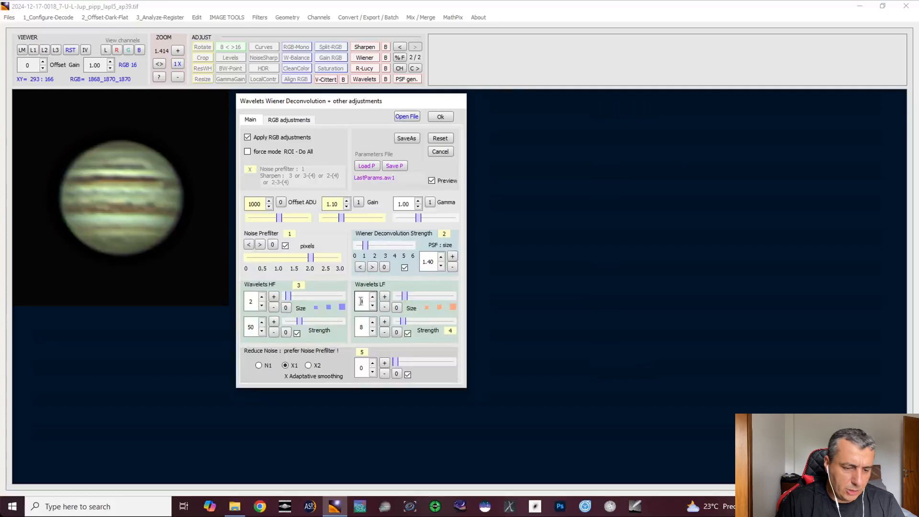
pyautogui.click(373, 331)
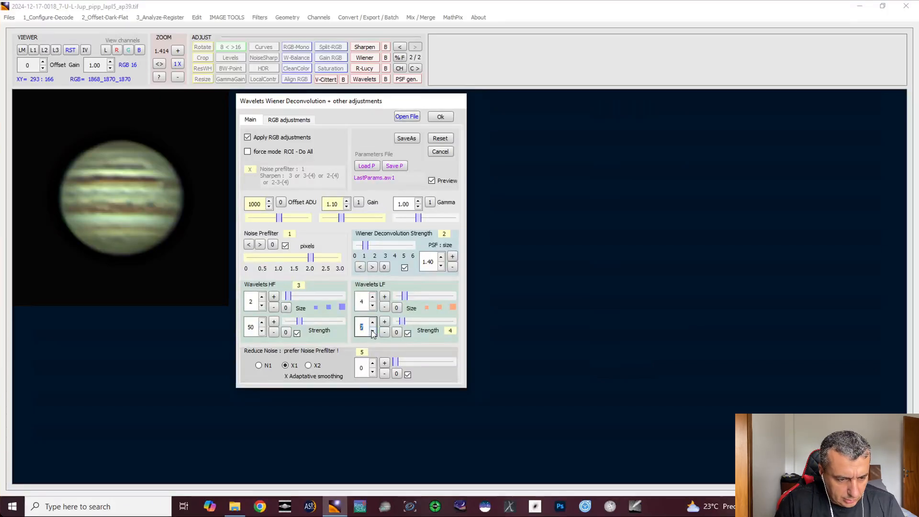
pyautogui.click(373, 331)
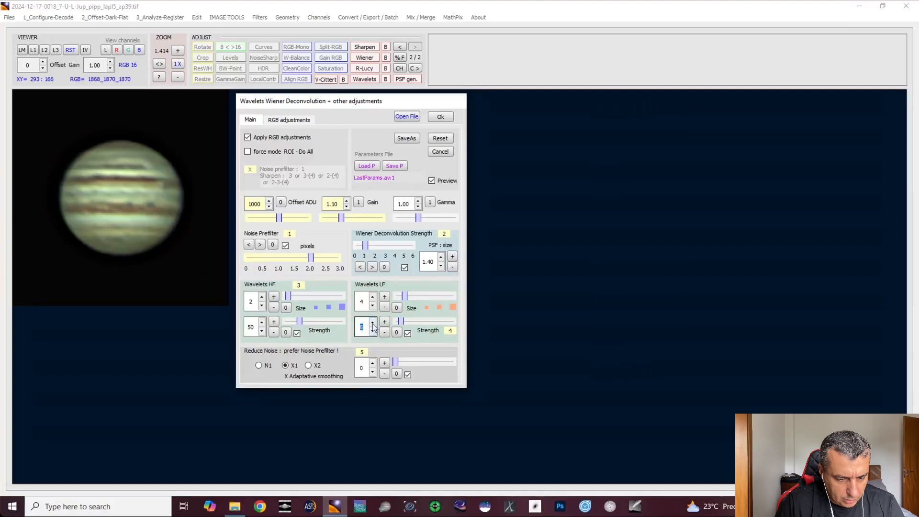
pyautogui.click(360, 301)
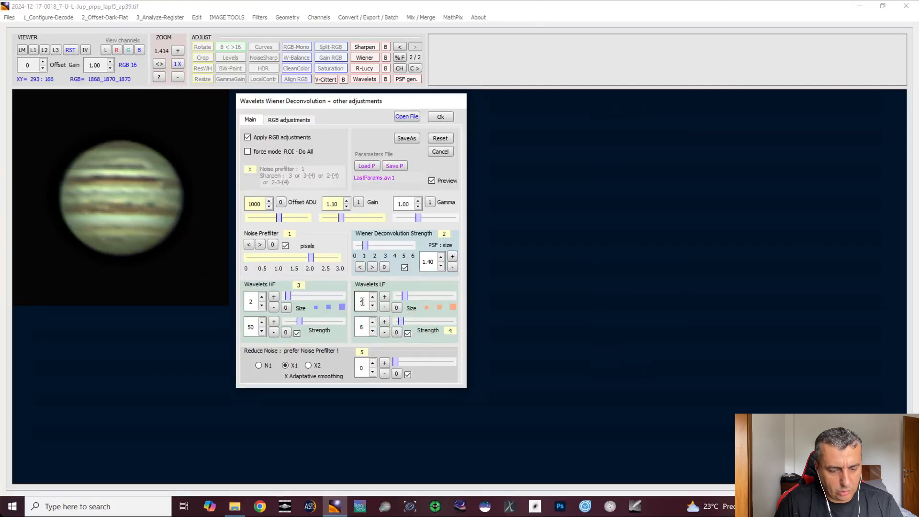
pyautogui.click(440, 117)
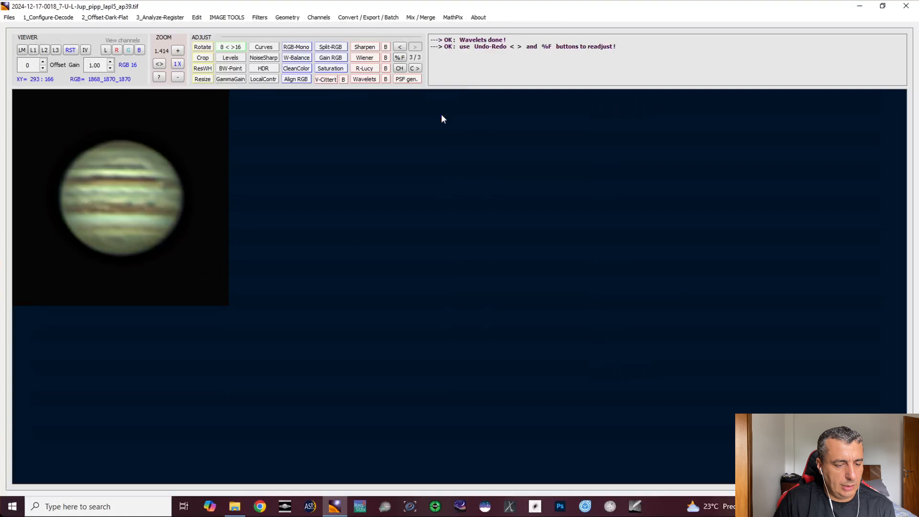
# Apply an auto white balance to the Jupiter image at 100% strength
pyautogui.click(300, 58)
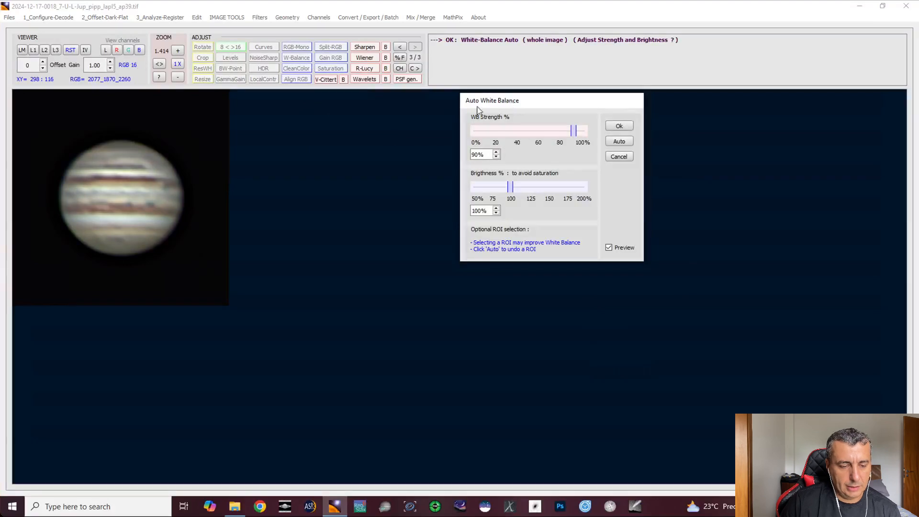
pyautogui.moveTo(507, 104); pyautogui.dragTo(299, 124)
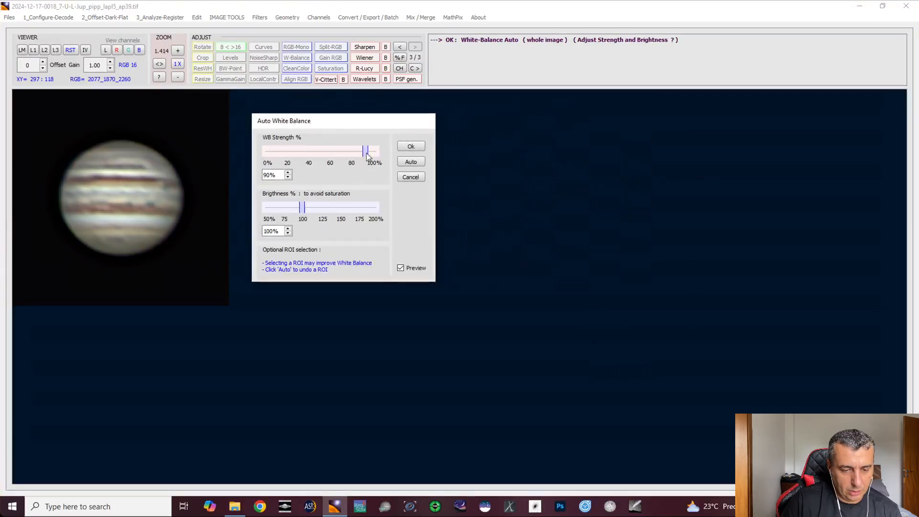
pyautogui.moveTo(367, 152); pyautogui.dragTo(377, 152)
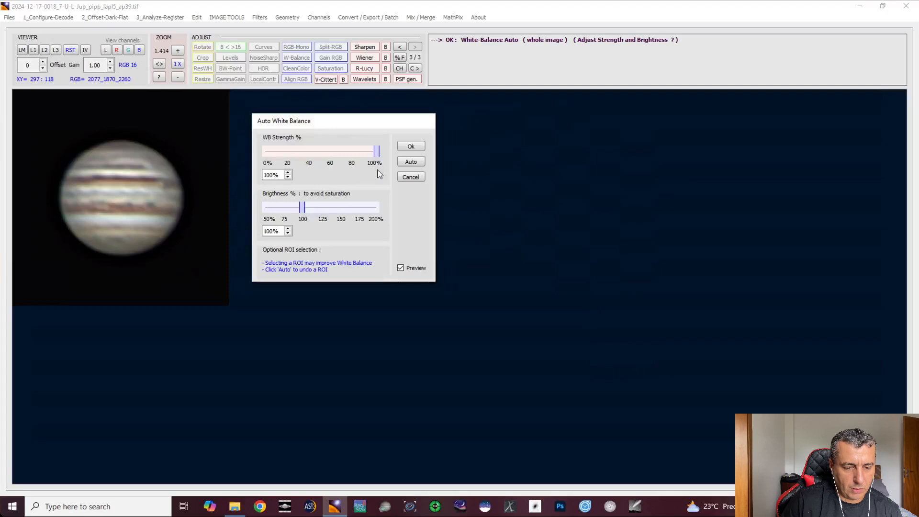
pyautogui.click(411, 146)
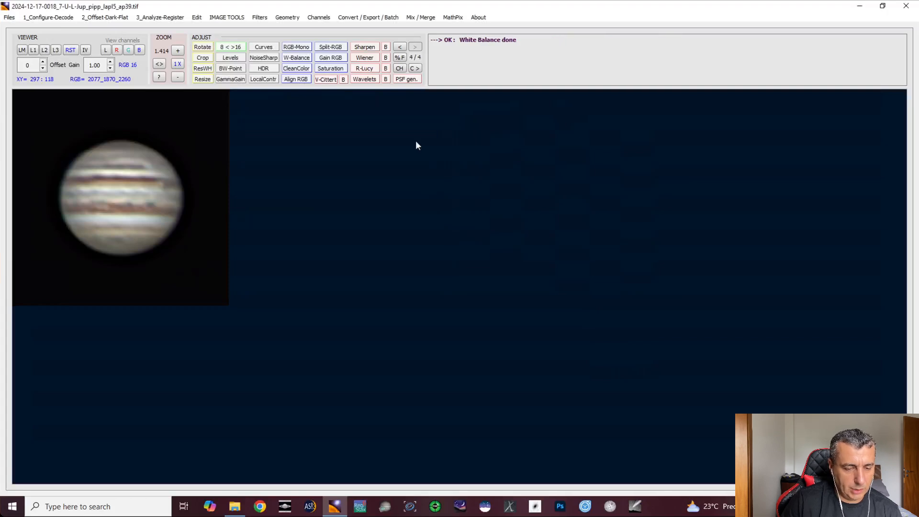
# Run auto white balance again at 90% strength with brightness raised to 110%, compare the preview off and on, and apply it
pyautogui.click(302, 57)
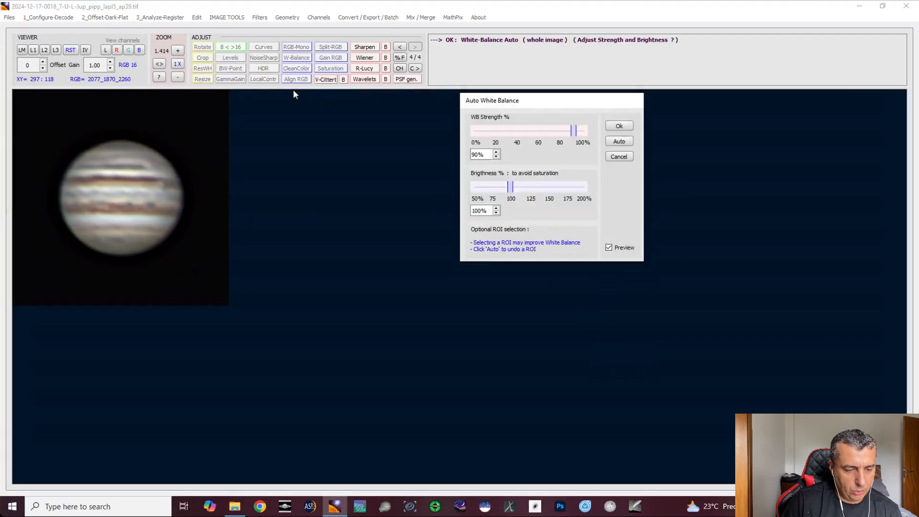
pyautogui.moveTo(503, 100); pyautogui.dragTo(305, 118)
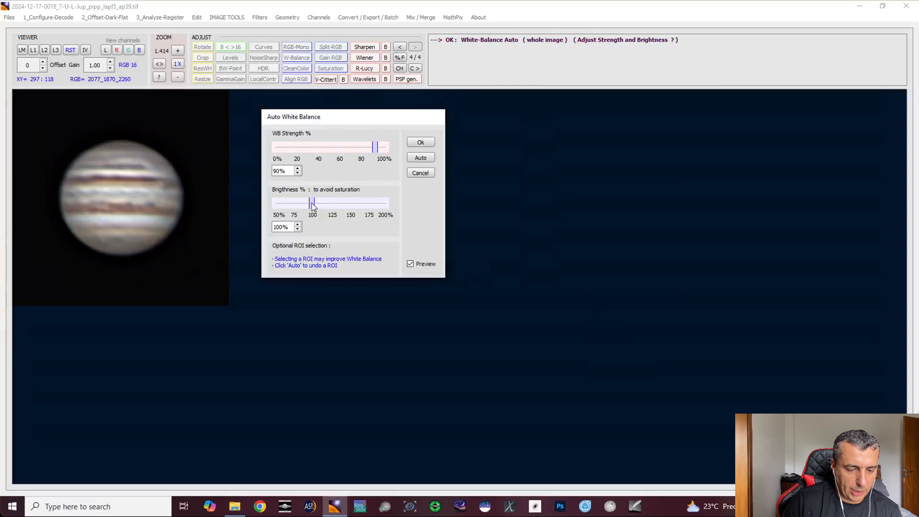
pyautogui.moveTo(313, 205)
pyautogui.mouseDown()
pyautogui.moveTo(335, 204)
pyautogui.moveTo(321, 205)
pyautogui.mouseUp()
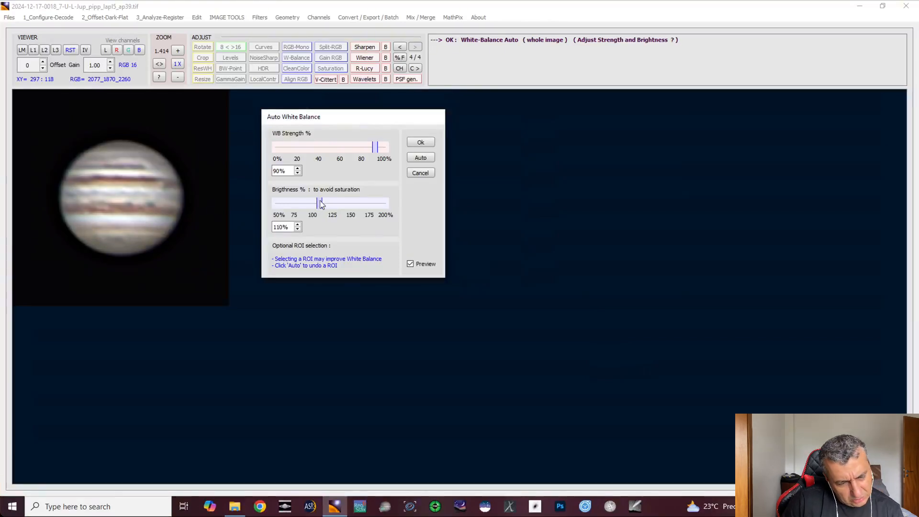
pyautogui.click(417, 267)
pyautogui.click(418, 270)
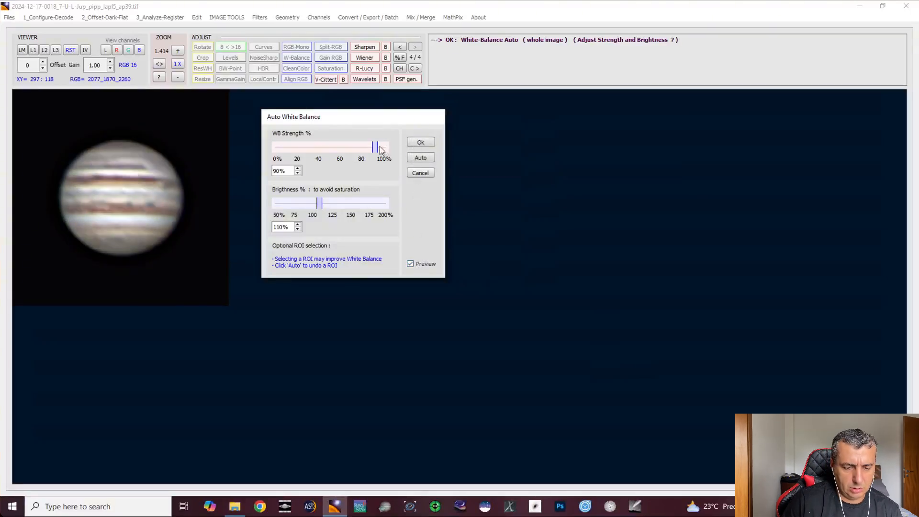
pyautogui.click(420, 142)
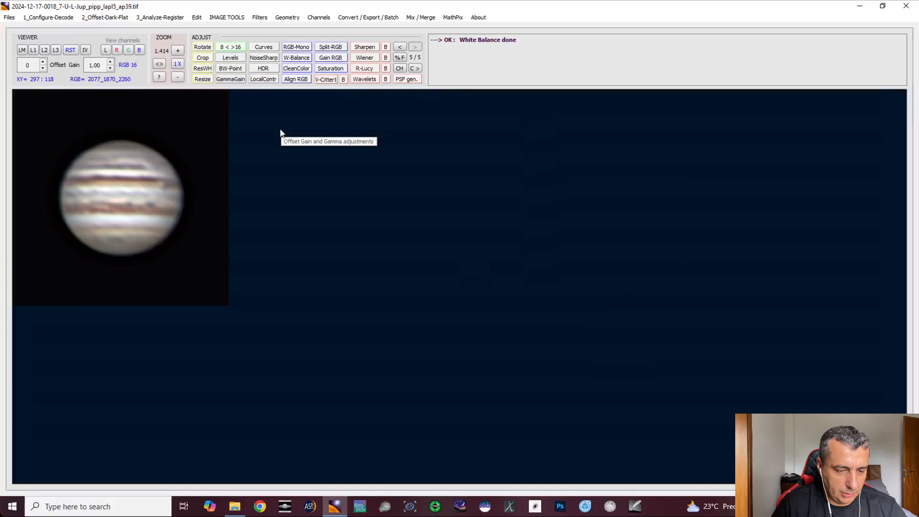
# Set the white point from a small sample on Jupiter's bright upper band using the median method, and apply it
pyautogui.click(237, 69)
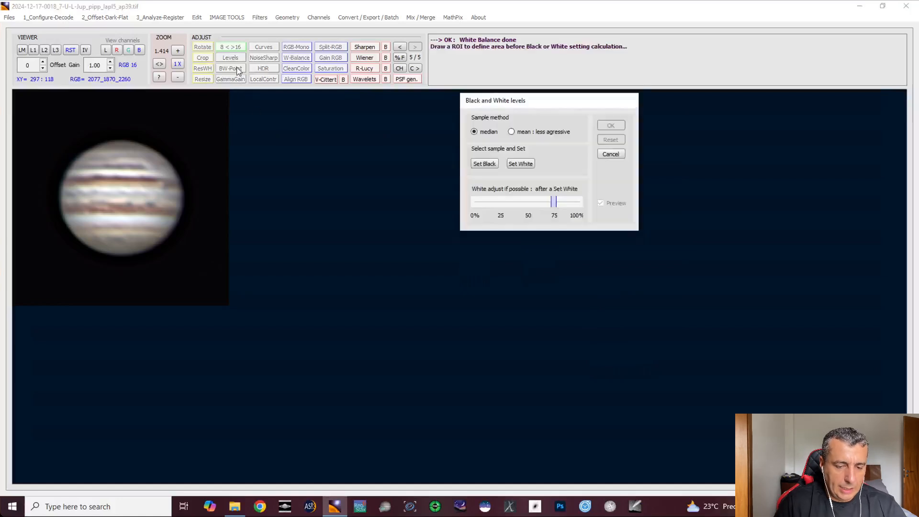
pyautogui.moveTo(505, 105); pyautogui.dragTo(316, 121)
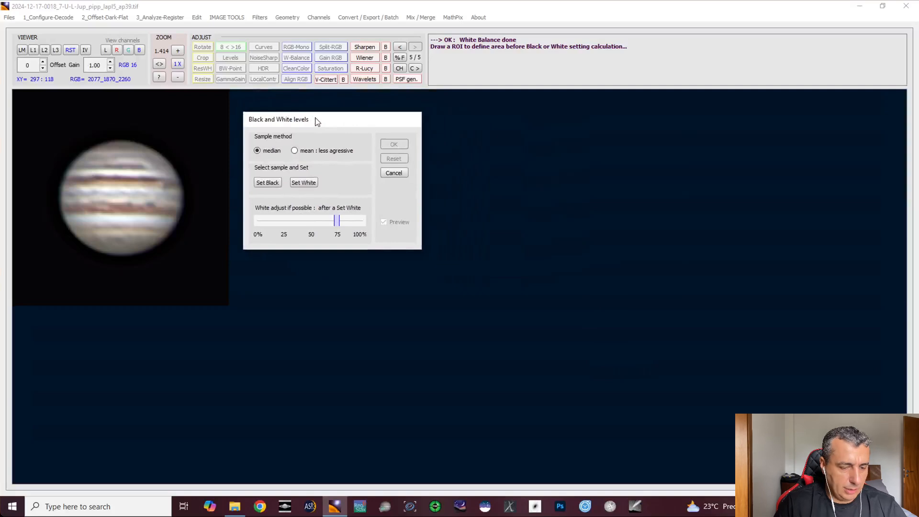
pyautogui.moveTo(316, 120); pyautogui.dragTo(307, 113)
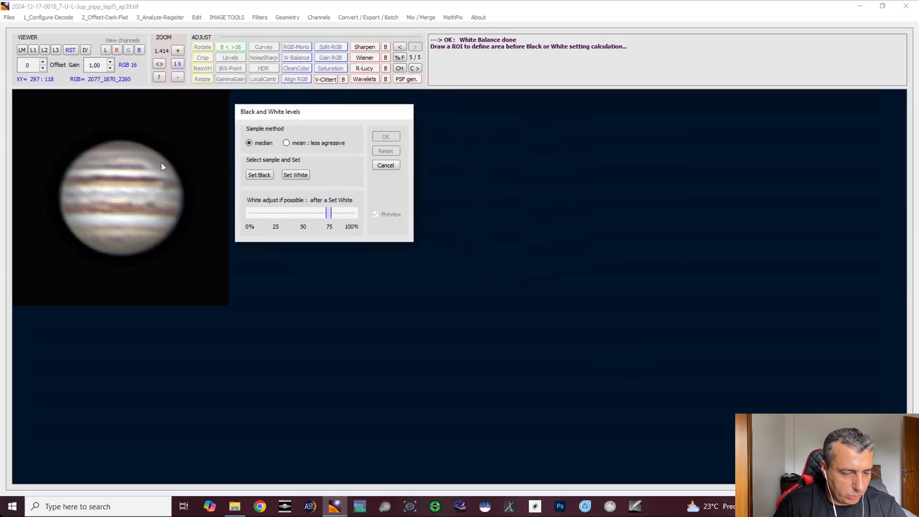
pyautogui.moveTo(114, 171); pyautogui.dragTo(117, 174)
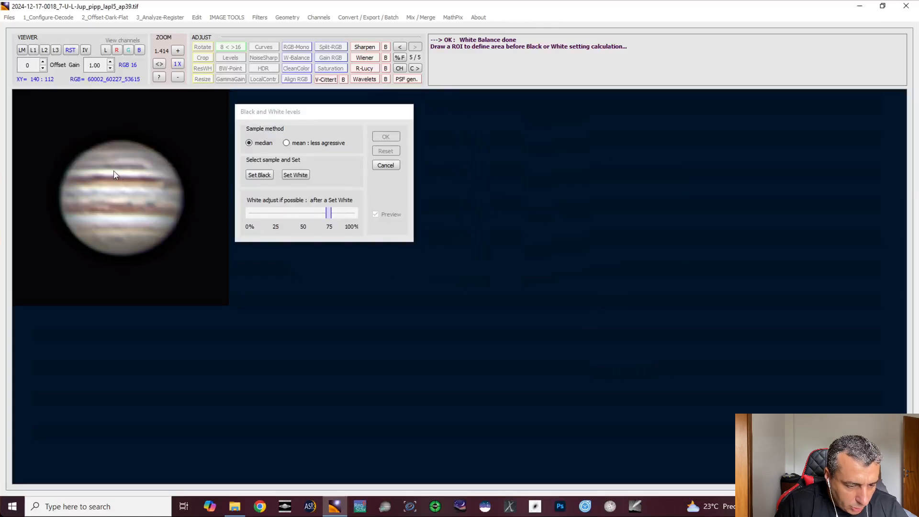
pyautogui.click(294, 175)
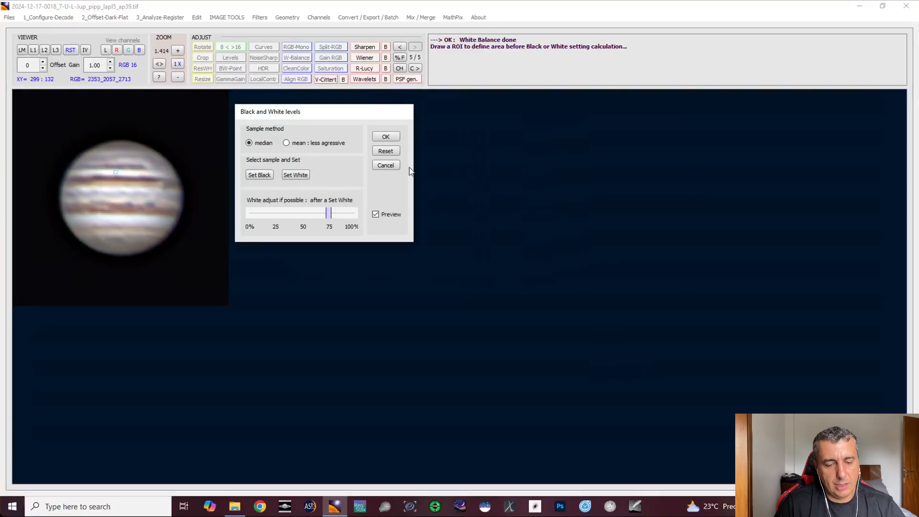
pyautogui.click(393, 137)
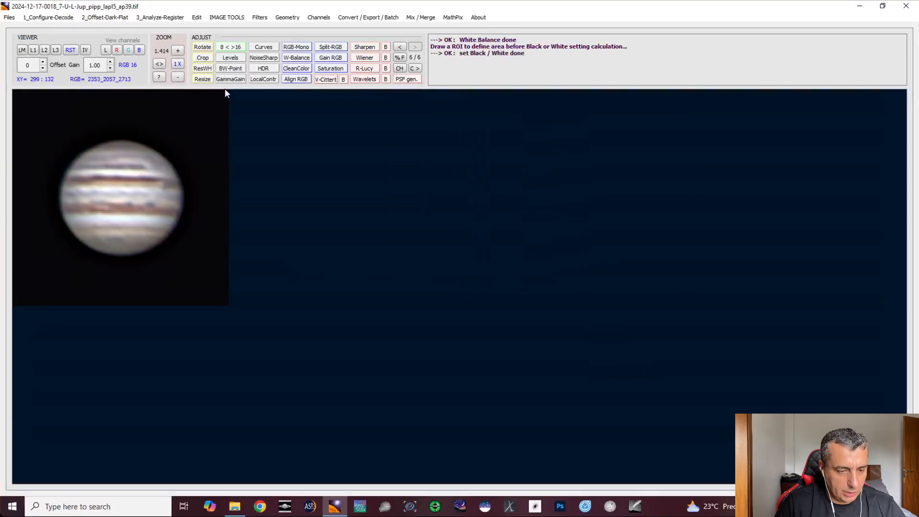
# Set the white point again from a small median sample on Jupiter's bright lower band
pyautogui.click(229, 72)
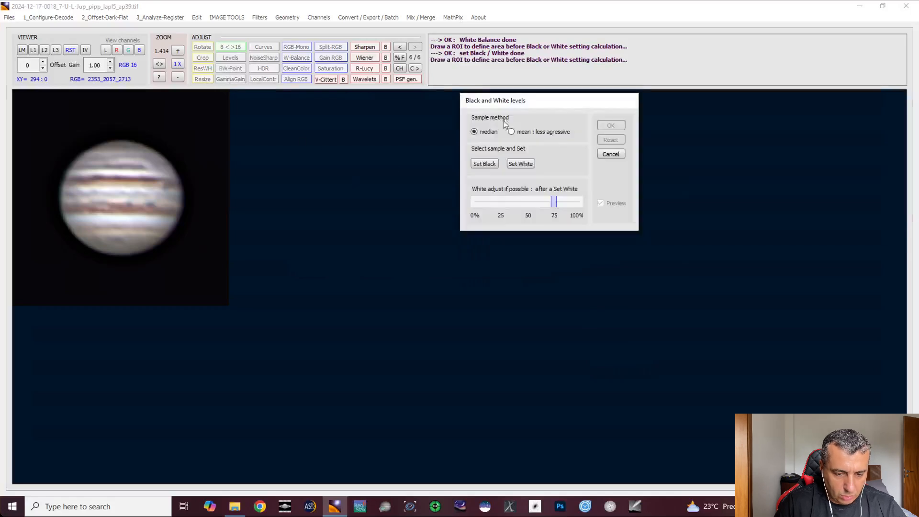
pyautogui.moveTo(513, 101); pyautogui.dragTo(289, 106)
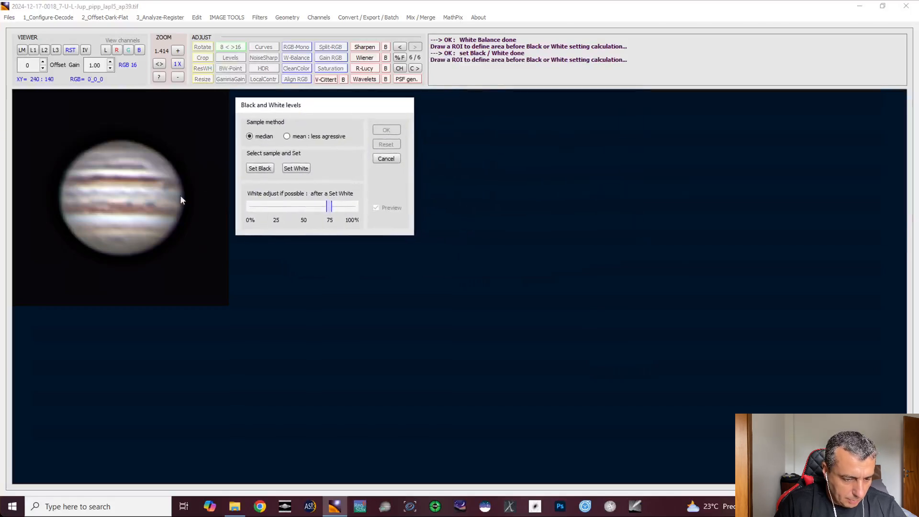
pyautogui.click(126, 218)
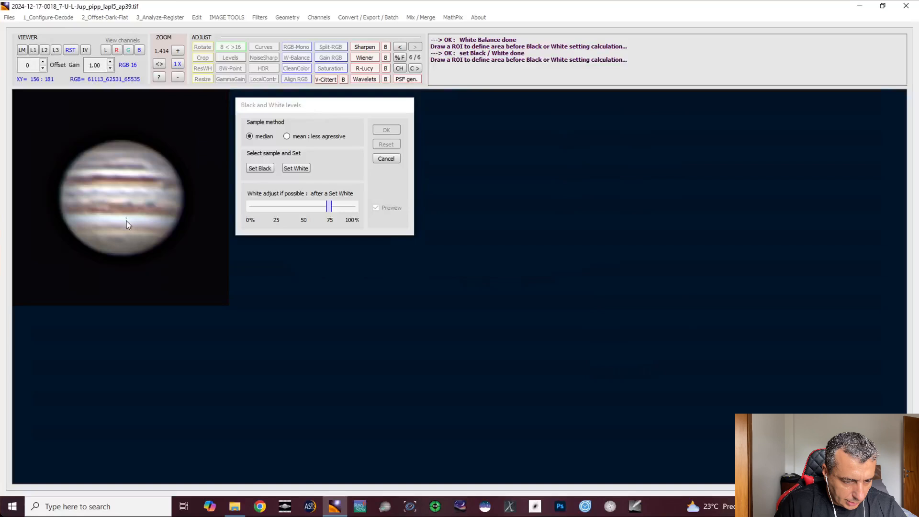
pyautogui.click(295, 168)
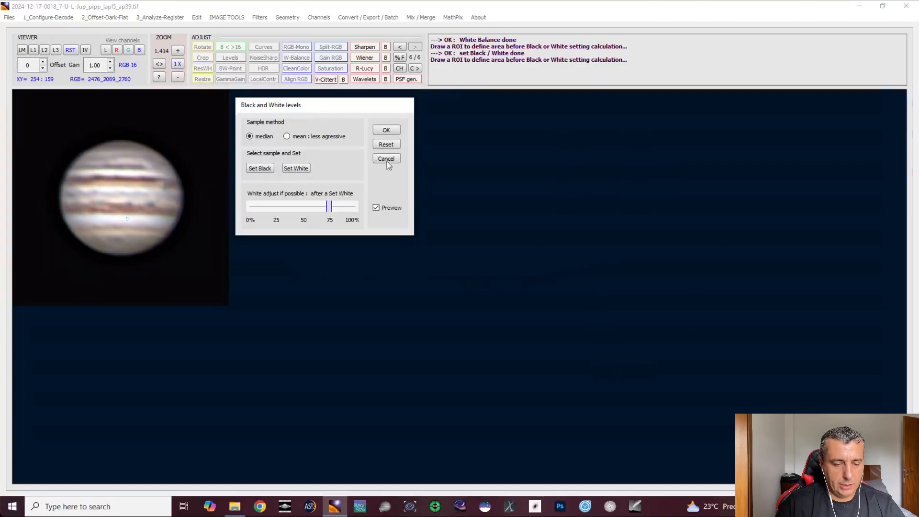
# Compare the white-point preview, move the white adjustment slightly above 75%, and apply the levels with the mean method selected
pyautogui.click(377, 208)
pyautogui.click(378, 209)
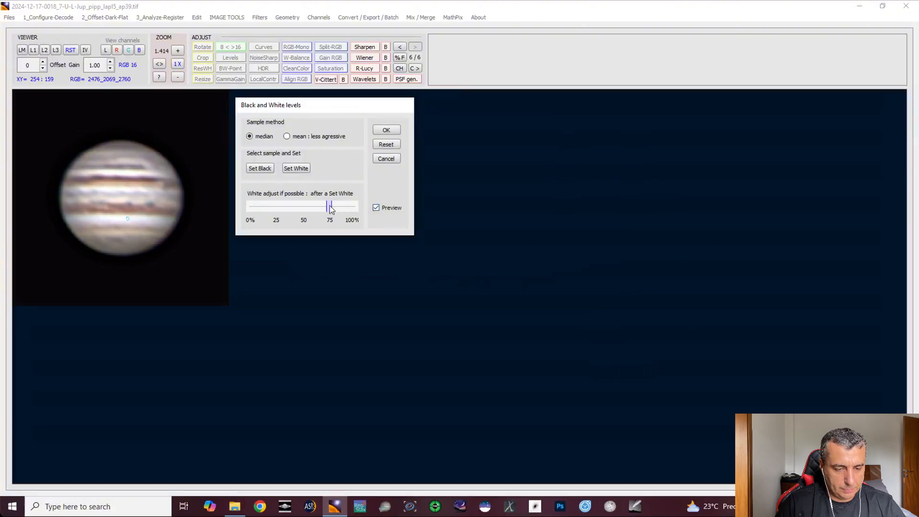
pyautogui.moveTo(331, 210)
pyautogui.mouseDown()
pyautogui.moveTo(372, 206)
pyautogui.moveTo(331, 207)
pyautogui.mouseUp()
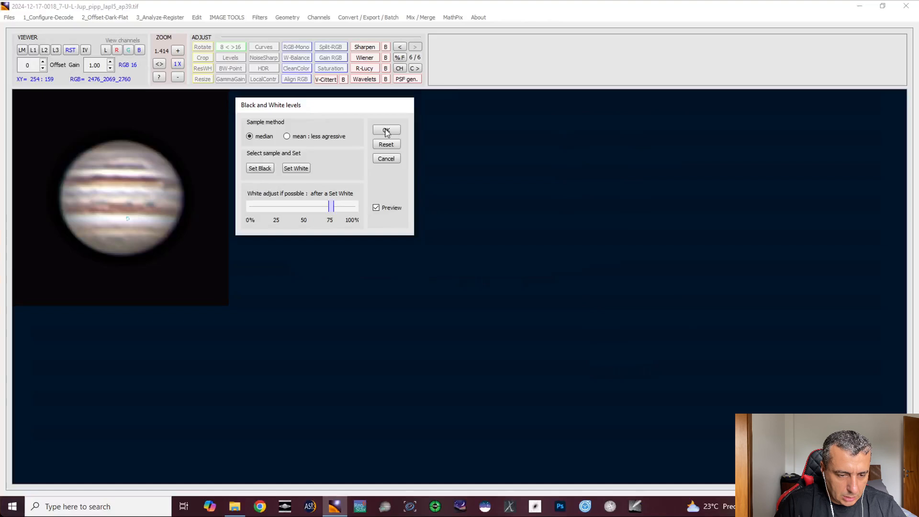
pyautogui.click(288, 137)
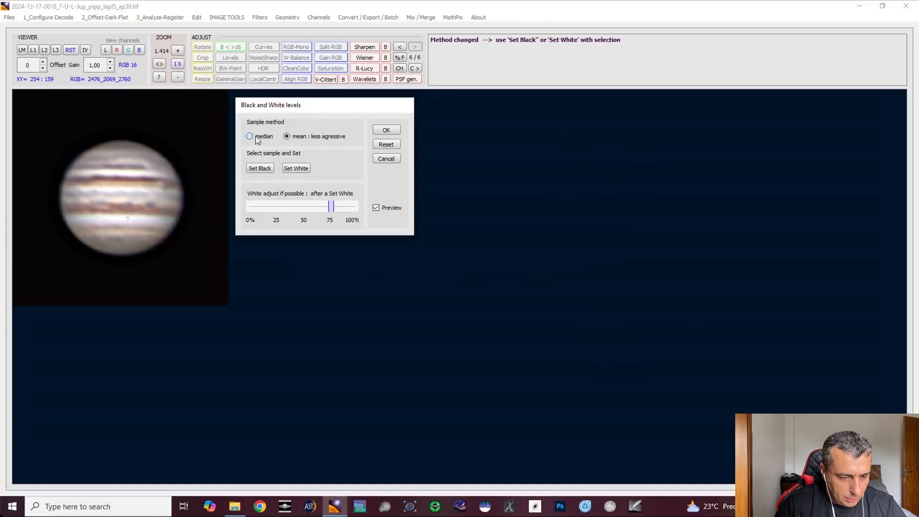
pyautogui.click(382, 131)
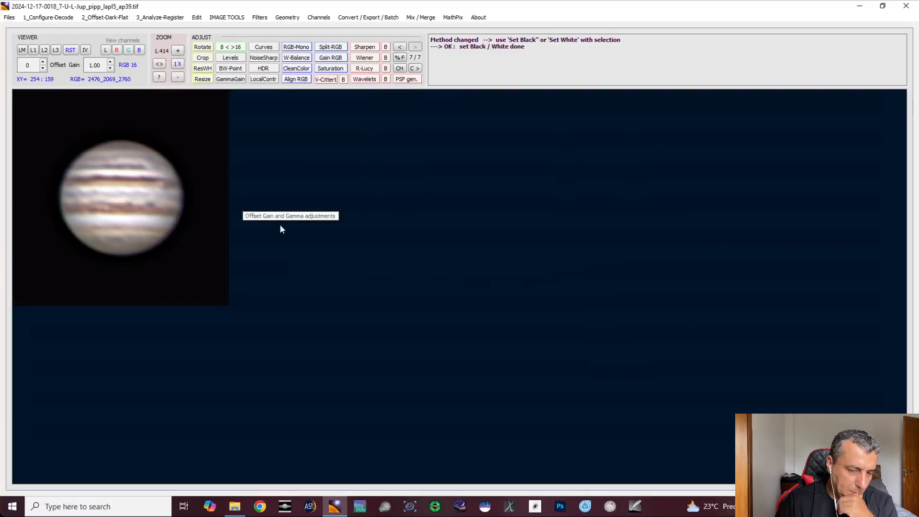
# Open Color Saturation beside the image, set saturation to 12 and brightness to 99%, and compare the preview off and on
pyautogui.click(341, 70)
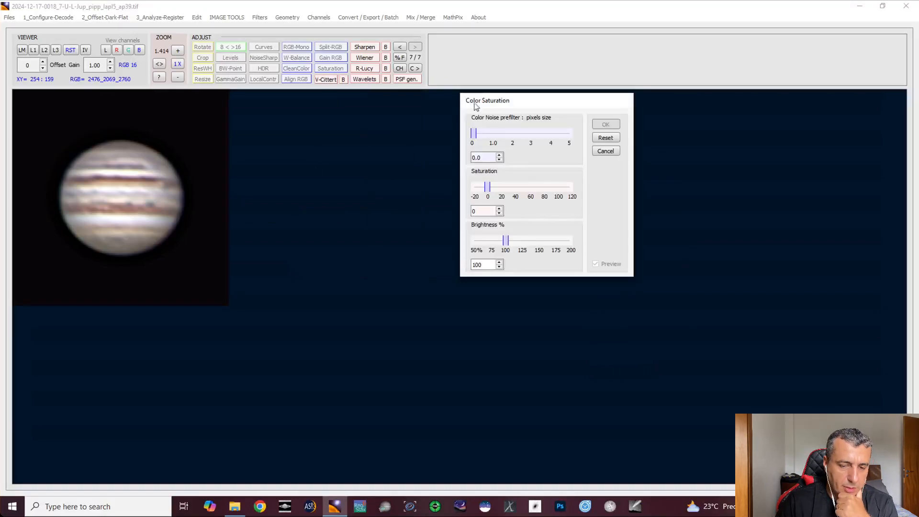
pyautogui.moveTo(473, 106); pyautogui.dragTo(272, 114)
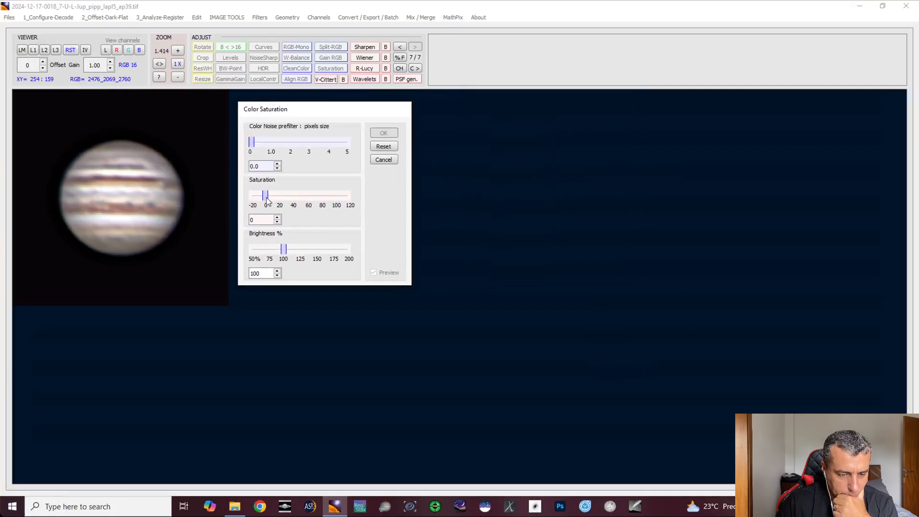
pyautogui.moveTo(269, 200); pyautogui.dragTo(274, 199)
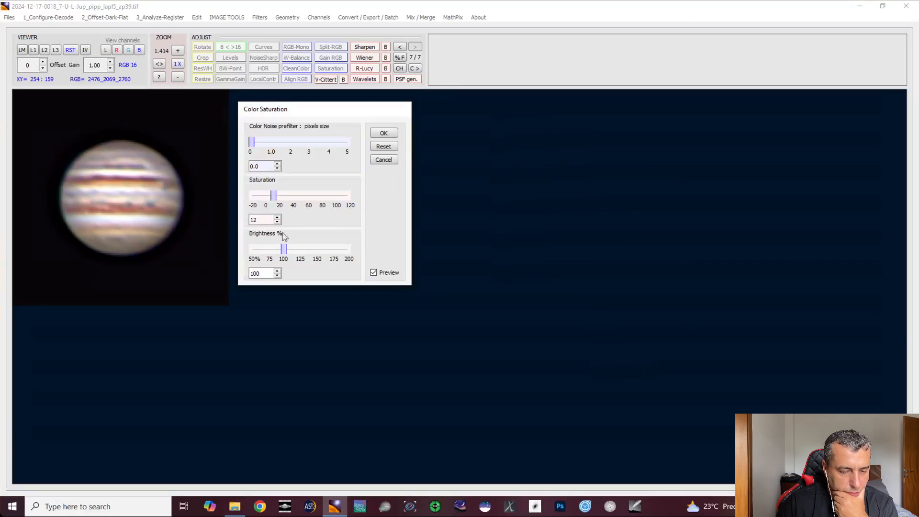
pyautogui.moveTo(284, 249)
pyautogui.mouseDown()
pyautogui.moveTo(330, 250)
pyautogui.moveTo(273, 254)
pyautogui.moveTo(284, 254)
pyautogui.mouseUp()
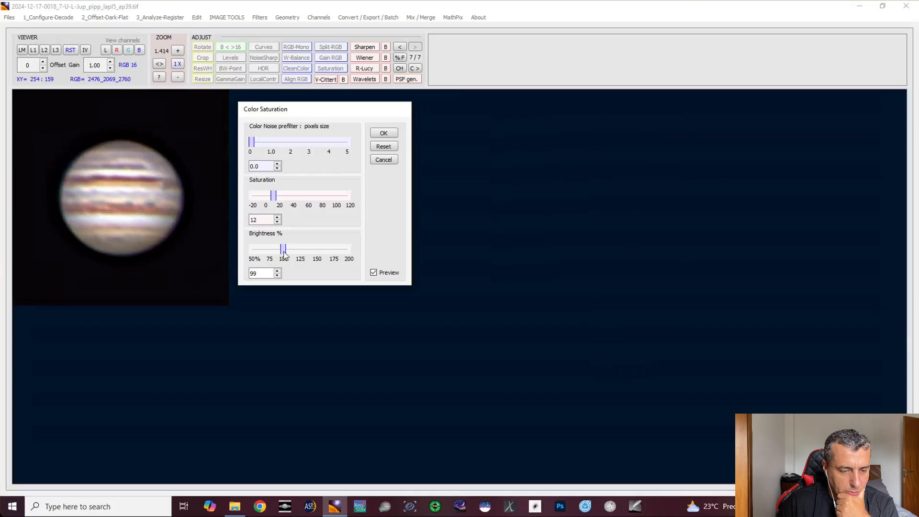
pyautogui.click(387, 273)
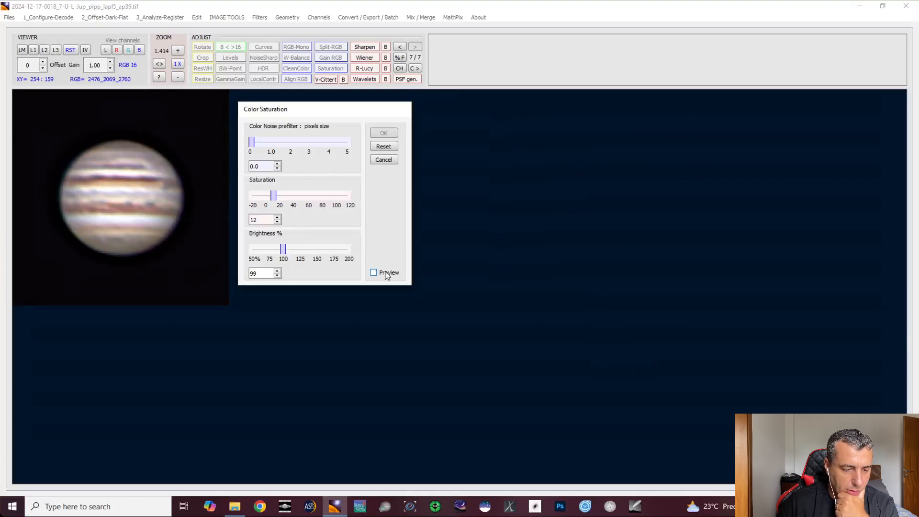
pyautogui.click(387, 274)
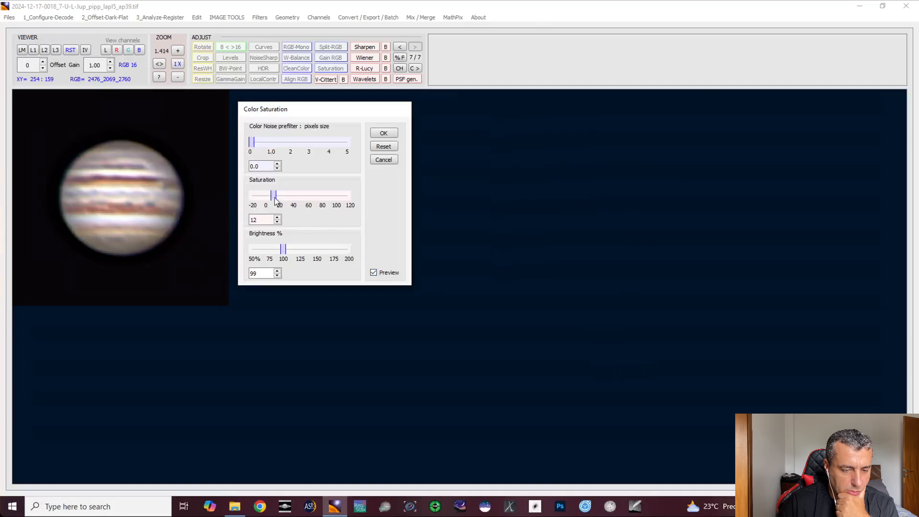
# Fine-tune Jupiter's colour saturation to 15 and compare the preview off and on
pyautogui.moveTo(276, 200); pyautogui.dragTo(272, 200)
pyautogui.click(278, 217)
pyautogui.click(277, 218)
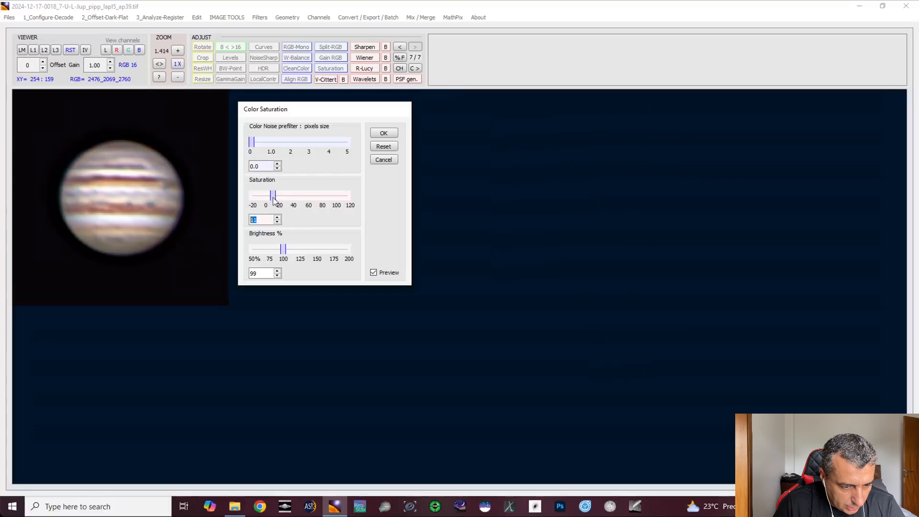
pyautogui.click(273, 198)
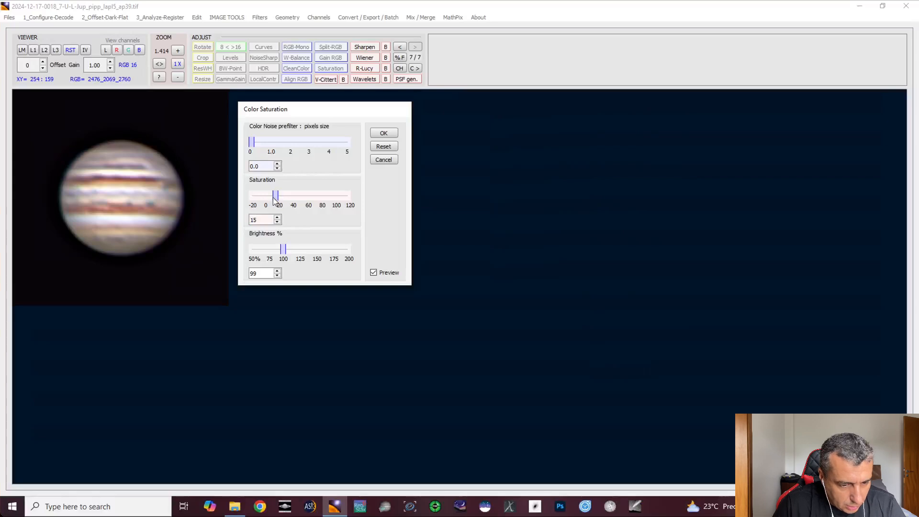
pyautogui.click(377, 271)
pyautogui.click(377, 271)
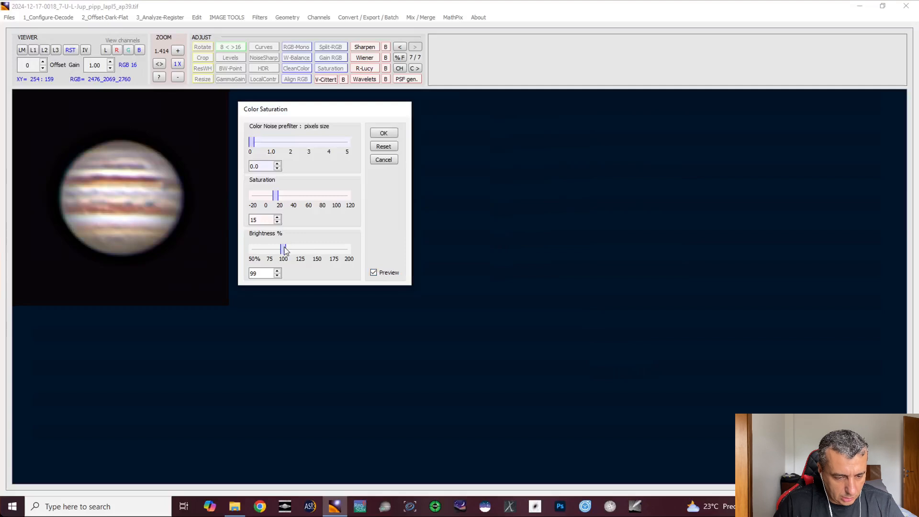
# Lower the brightness in the Color Saturation settings to 90%
pyautogui.moveTo(284, 250)
pyautogui.mouseDown()
pyautogui.moveTo(301, 250)
pyautogui.moveTo(271, 250)
pyautogui.moveTo(285, 252)
pyautogui.mouseUp()
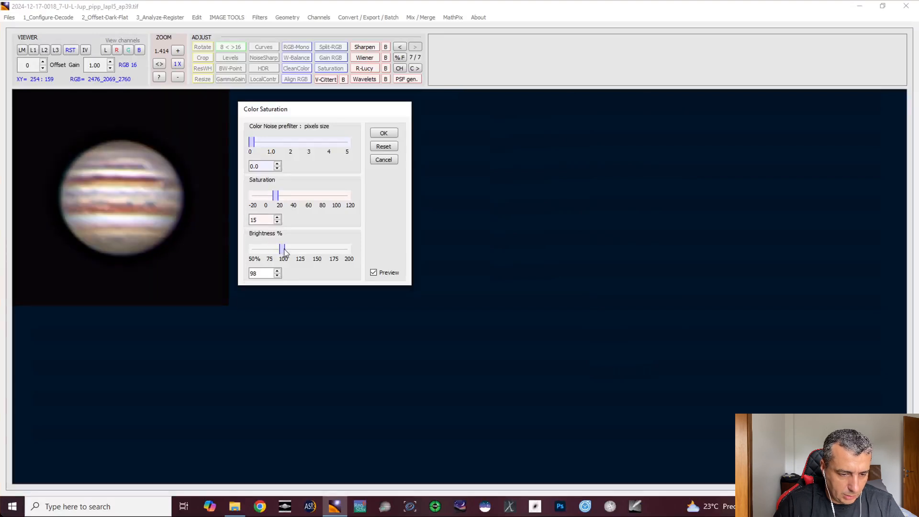
pyautogui.click(277, 275)
pyautogui.click(277, 275)
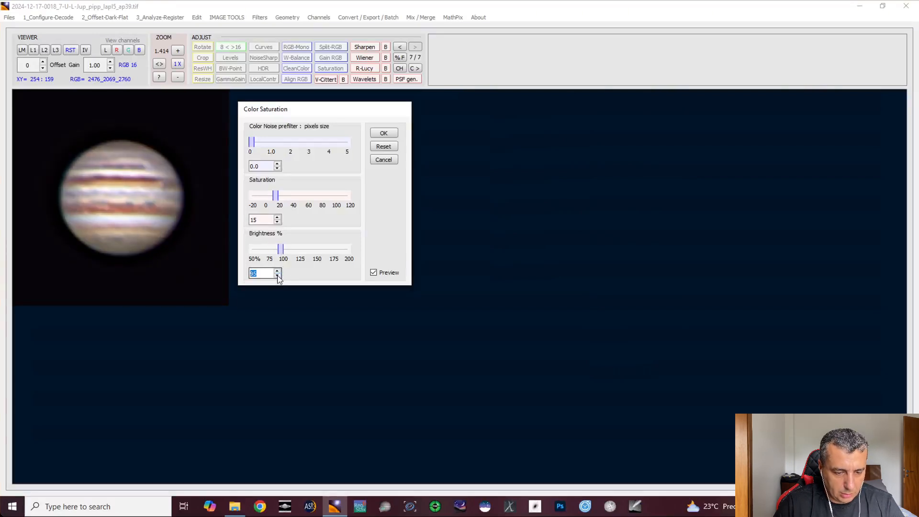
pyautogui.click(277, 275)
pyautogui.click(276, 275)
pyautogui.click(277, 275)
pyautogui.click(277, 275)
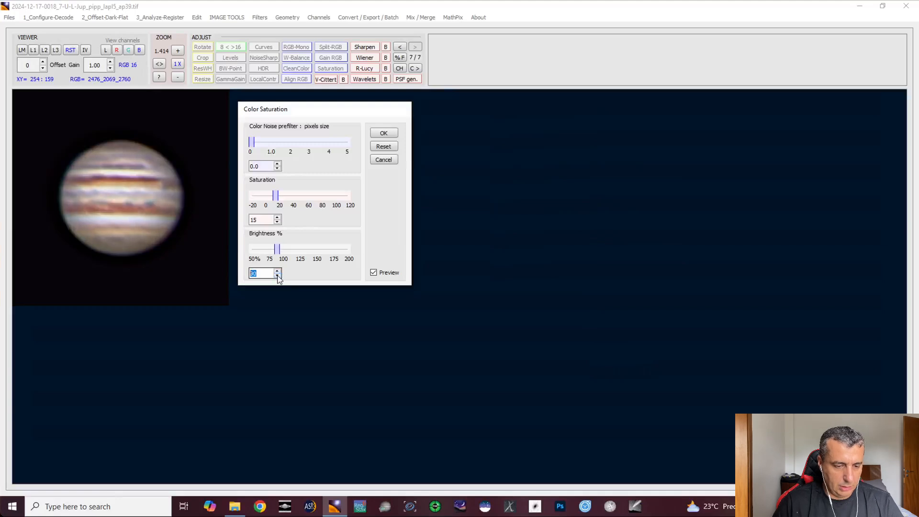
# Compare the Color Saturation preview off and on, and apply the saturation and brightness settings to Jupiter
pyautogui.click(374, 273)
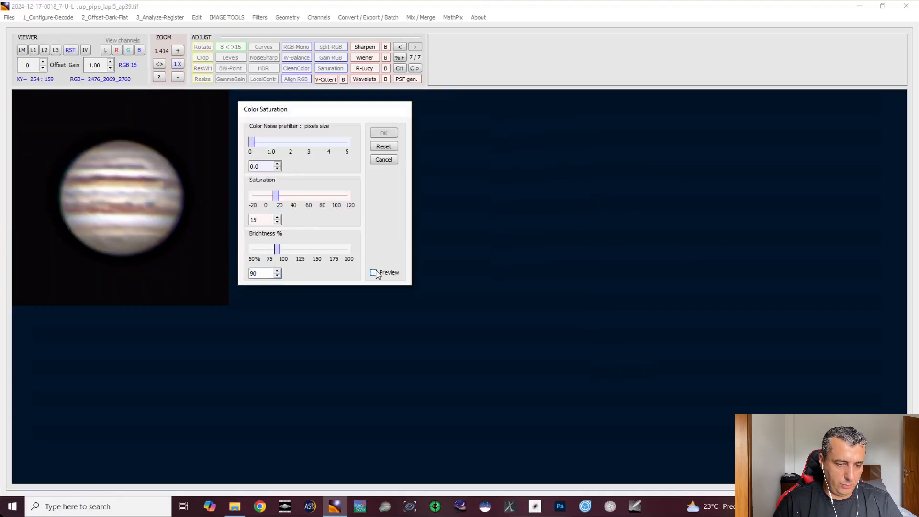
pyautogui.click(375, 273)
pyautogui.click(374, 273)
pyautogui.click(374, 273)
pyautogui.click(383, 134)
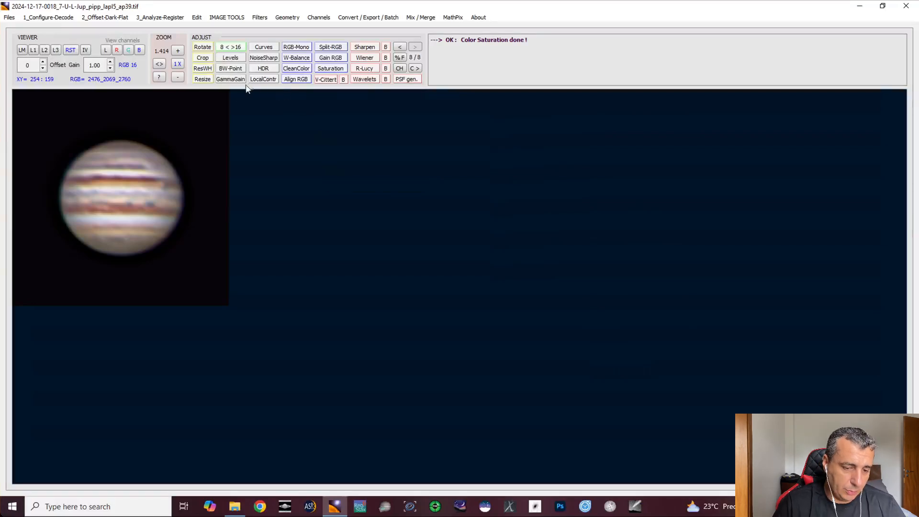
# Open HDR beside the Jupiter image, raise Adjust Range in stages to about 9101, and check the preview
pyautogui.click(267, 70)
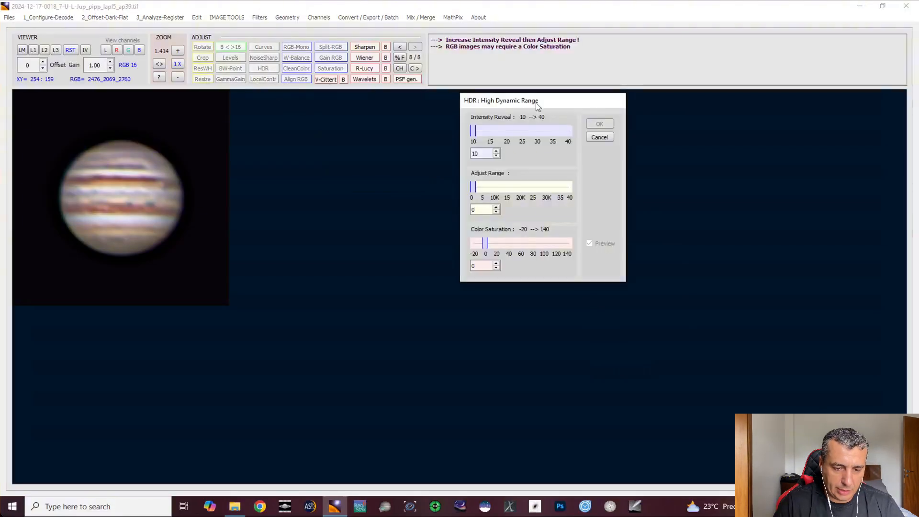
pyautogui.moveTo(538, 105); pyautogui.dragTo(313, 121)
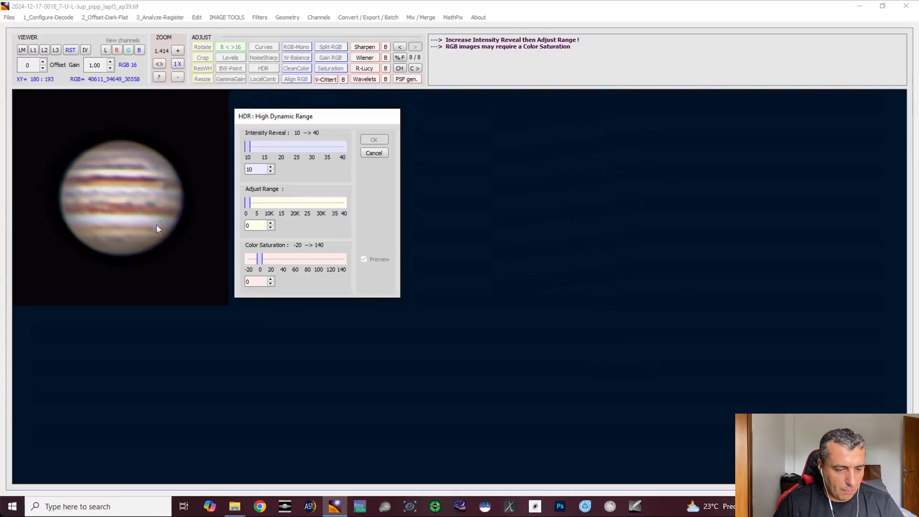
pyautogui.moveTo(249, 204); pyautogui.dragTo(256, 203)
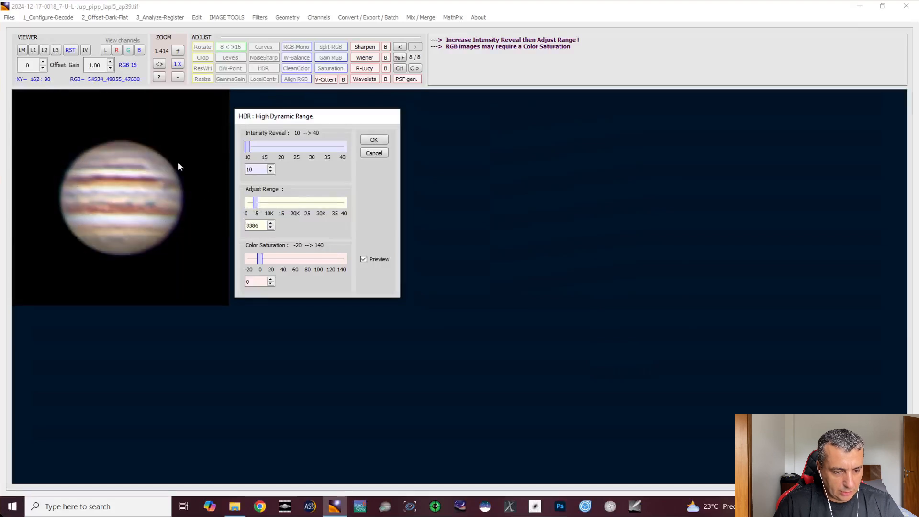
pyautogui.click(261, 202)
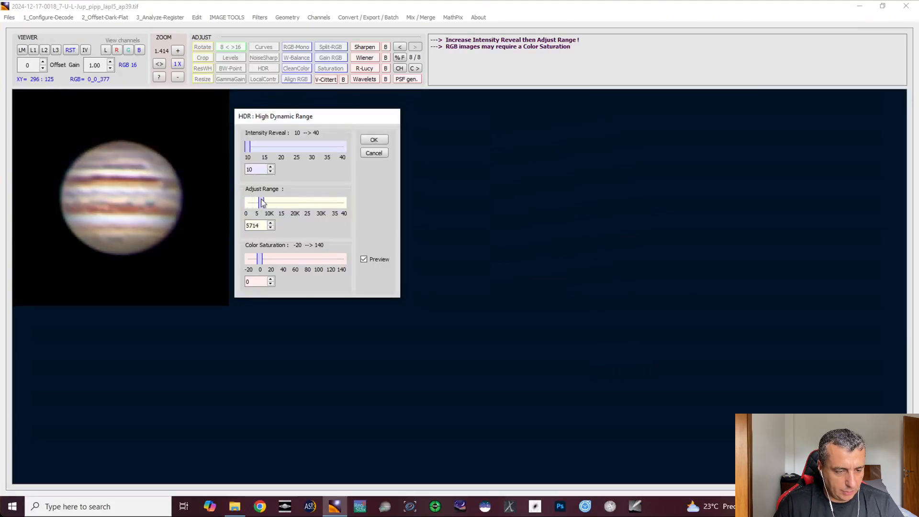
pyautogui.moveTo(263, 203)
pyautogui.mouseDown()
pyautogui.moveTo(361, 203)
pyautogui.moveTo(247, 203)
pyautogui.moveTo(269, 203)
pyautogui.mouseUp()
pyautogui.click(372, 259)
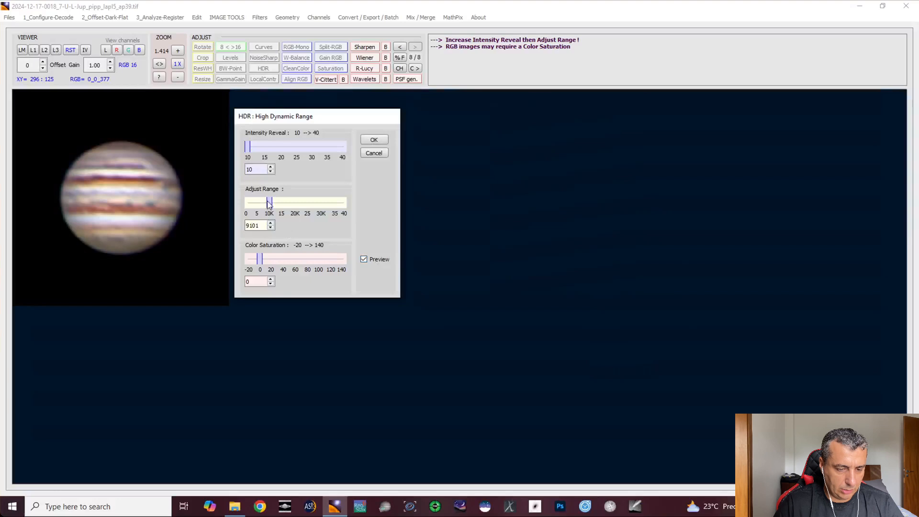
# Reduce the HDR Adjust Range to 4233 and compare the preview off and on
pyautogui.moveTo(269, 203); pyautogui.dragTo(258, 203)
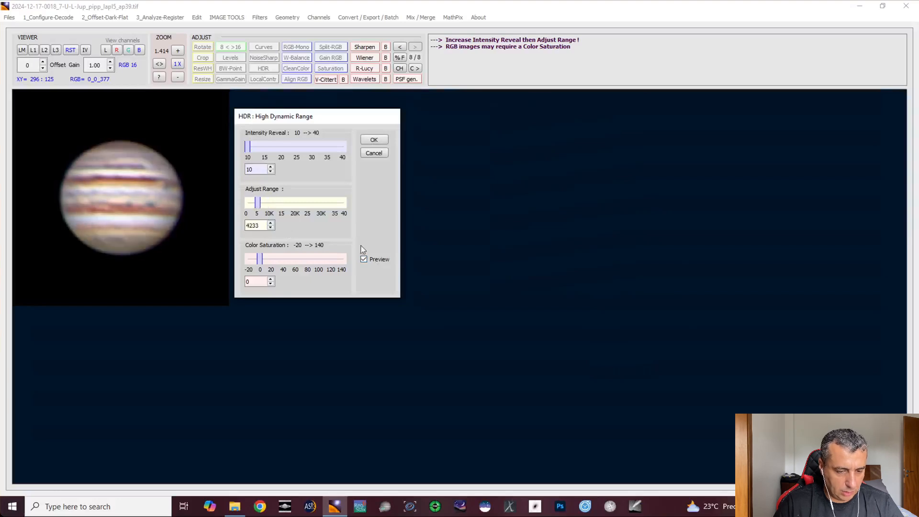
pyautogui.click(370, 260)
pyautogui.click(371, 261)
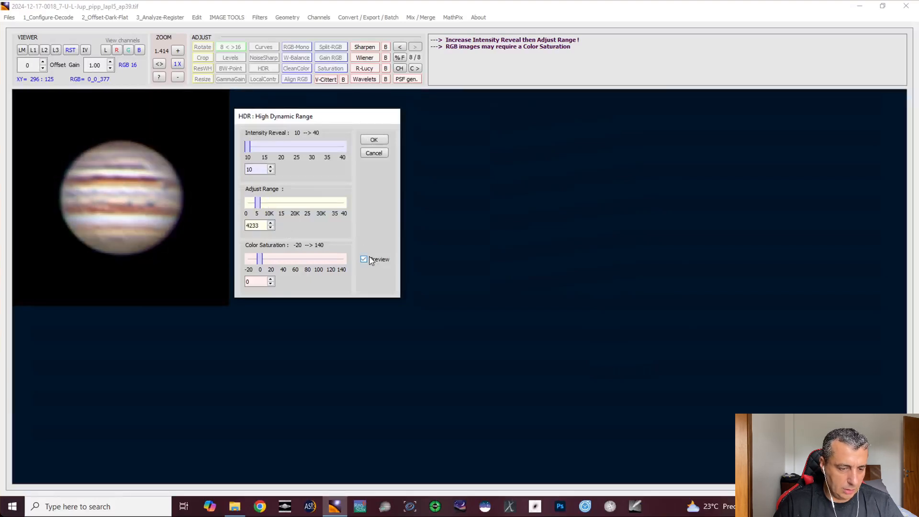
pyautogui.click(377, 261)
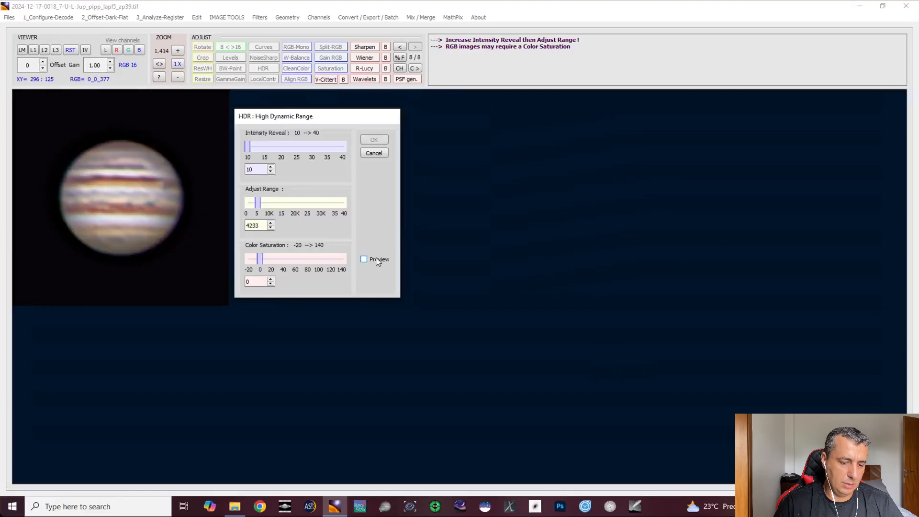
pyautogui.click(377, 261)
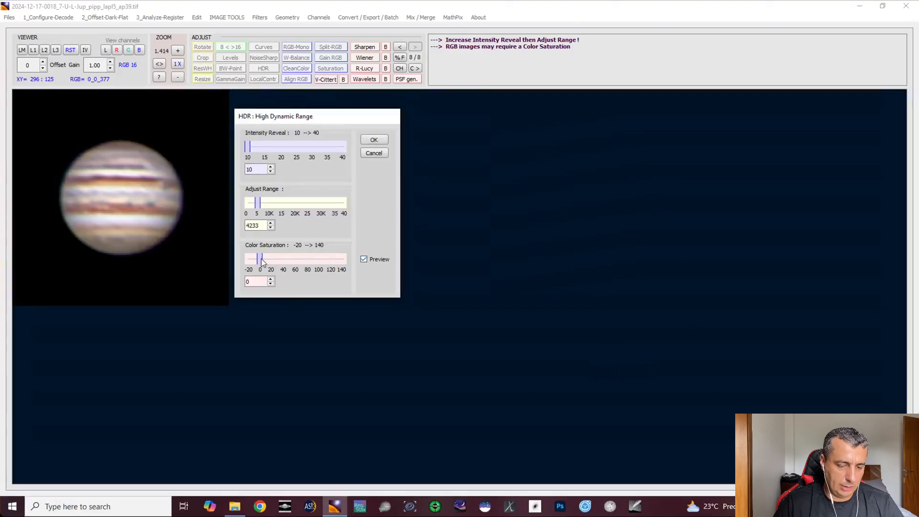
# Keep Intensity Reveal at 10 and Color Saturation at 0, reset Adjust Range to 0, and set it to 3598
pyautogui.moveTo(262, 258)
pyautogui.mouseDown()
pyautogui.moveTo(271, 258)
pyautogui.moveTo(225, 257)
pyautogui.moveTo(262, 259)
pyautogui.mouseUp()
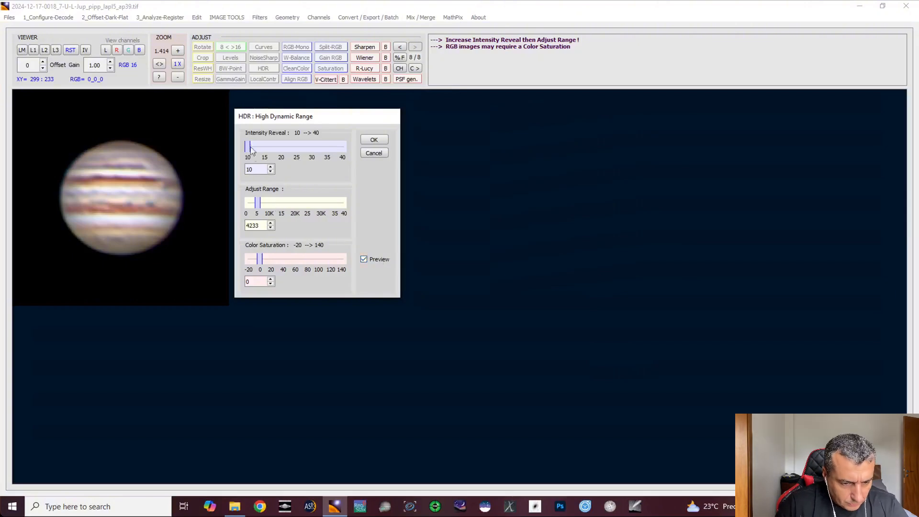
pyautogui.moveTo(249, 147)
pyautogui.mouseDown()
pyautogui.moveTo(288, 147)
pyautogui.moveTo(232, 148)
pyautogui.mouseUp()
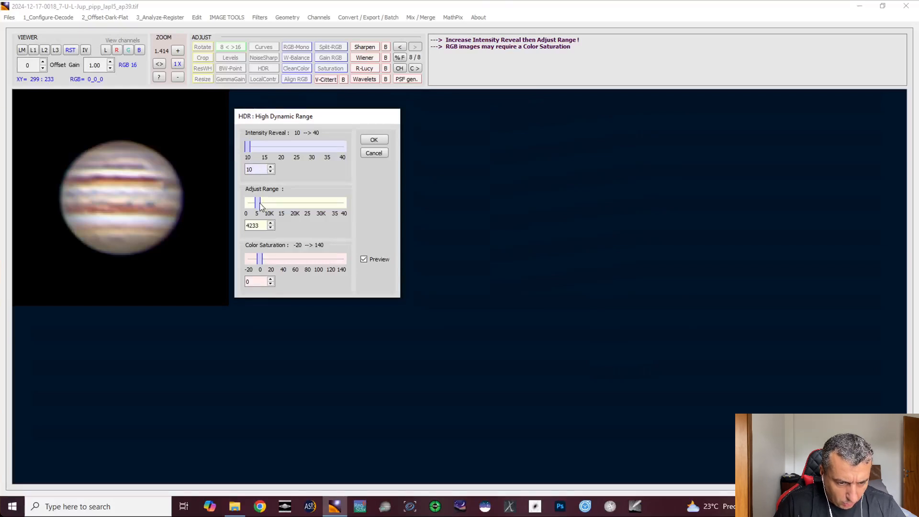
pyautogui.moveTo(261, 206); pyautogui.dragTo(259, 207)
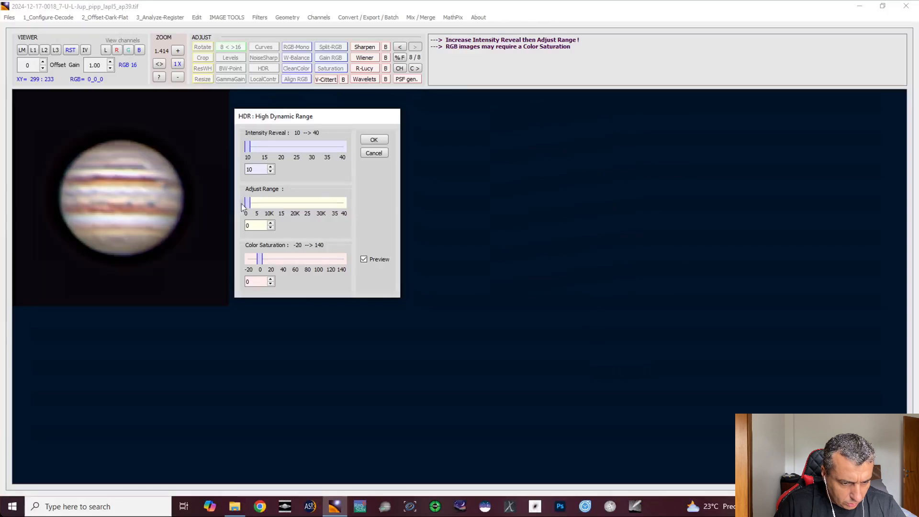
pyautogui.click(256, 202)
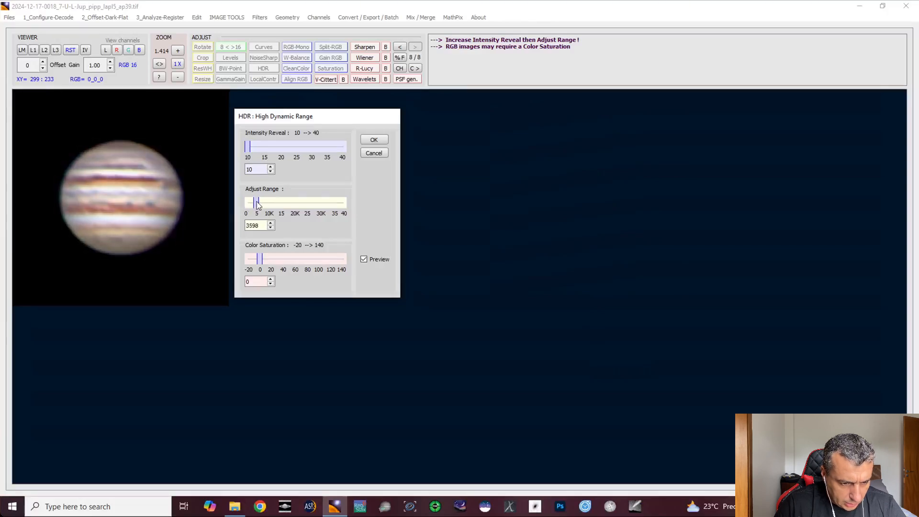
# Compare the HDR preview off and on with the new range, and apply the HDR adjustment
pyautogui.click(376, 261)
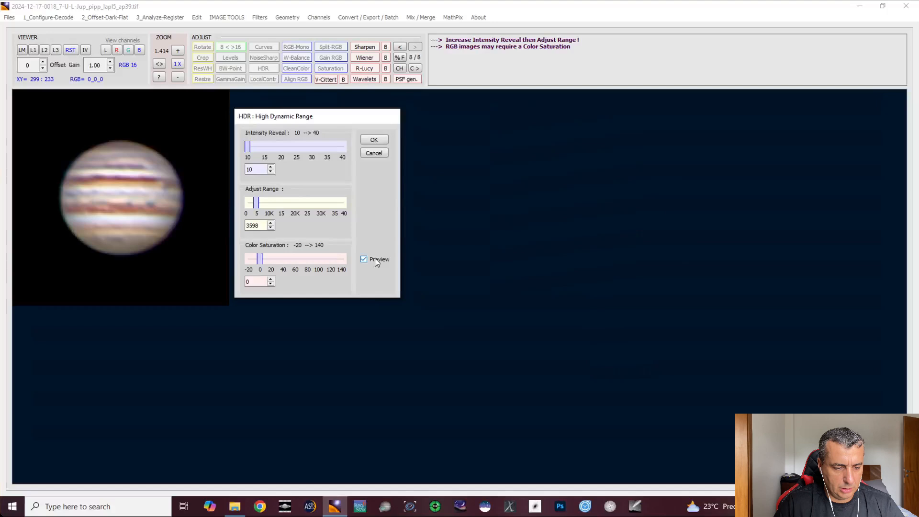
pyautogui.click(376, 261)
pyautogui.click(376, 261)
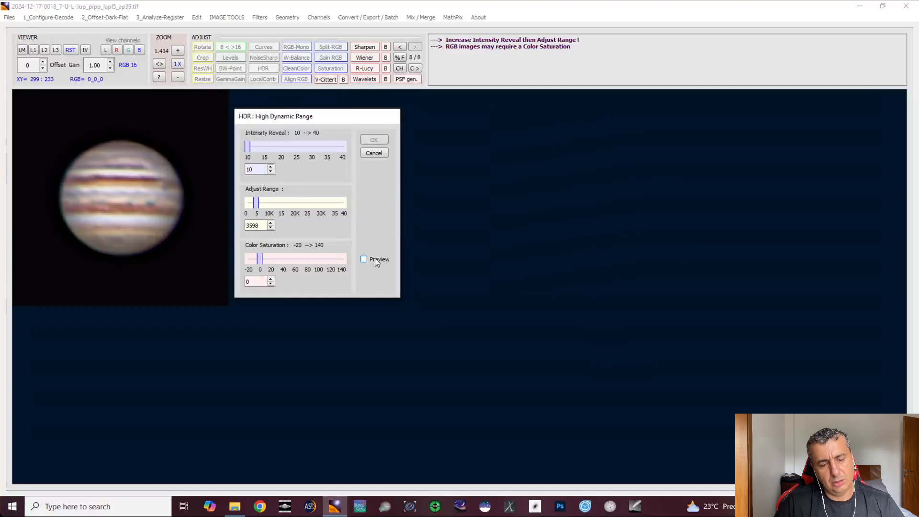
pyautogui.click(377, 261)
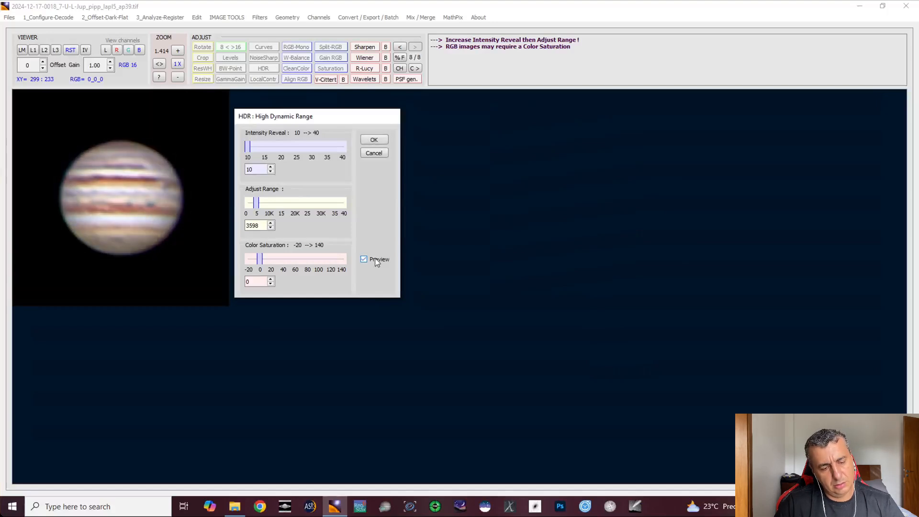
pyautogui.click(376, 141)
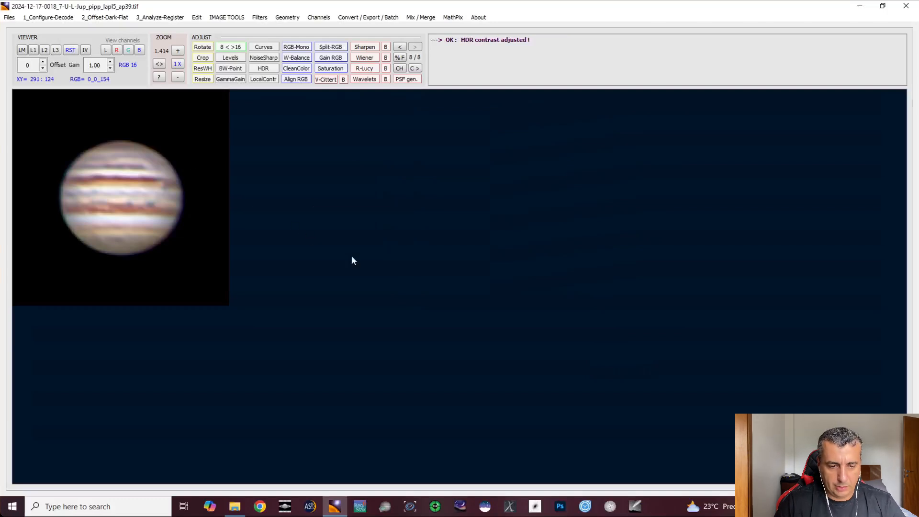
# Save the processed Jupiter image and open the saved file from the Jup folder in Windows Photo Viewer
pyautogui.click(9, 18)
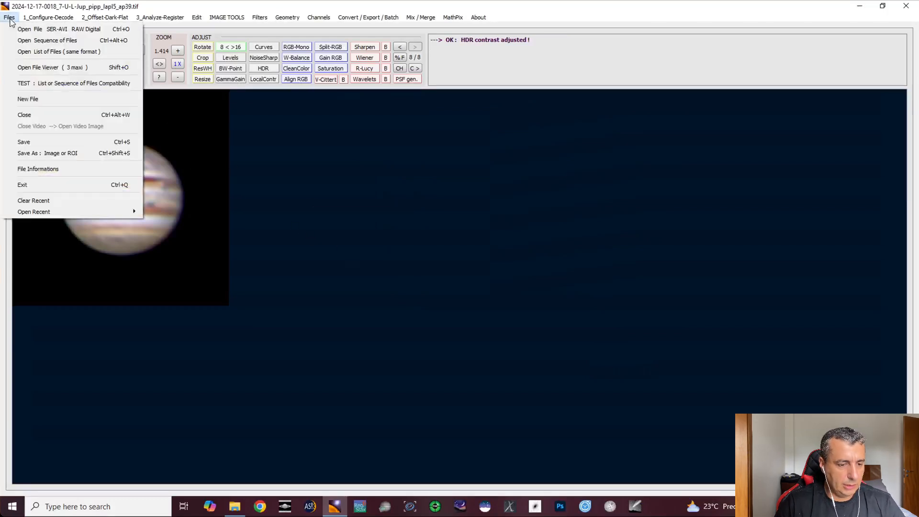
pyautogui.click(52, 142)
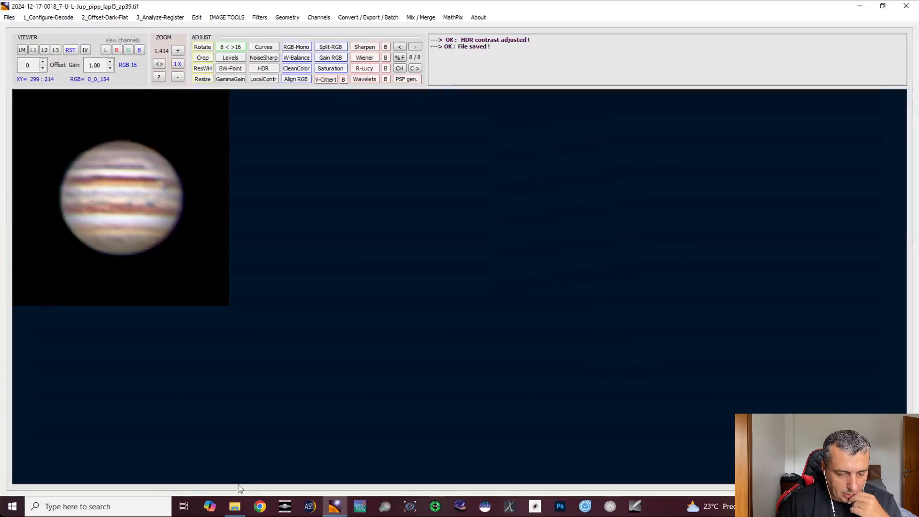
pyautogui.click(235, 507)
pyautogui.click(180, 93)
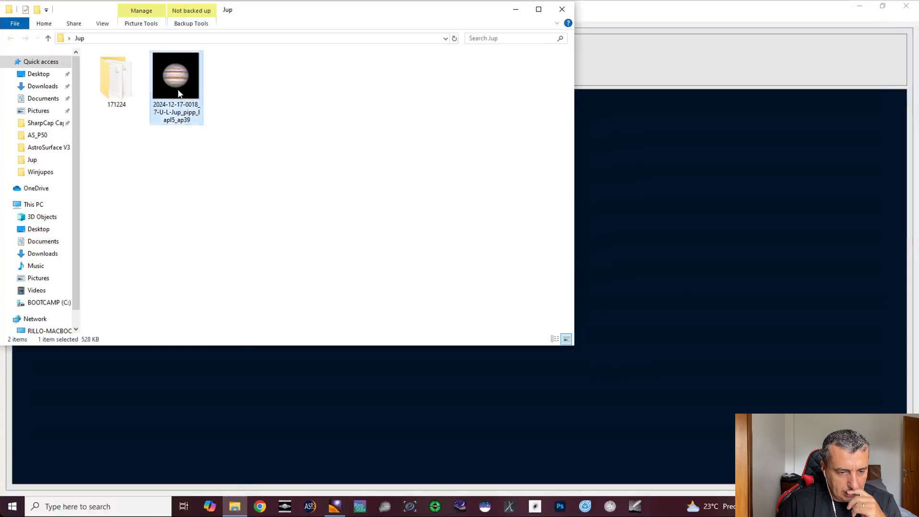
pyautogui.doubleClick(180, 94)
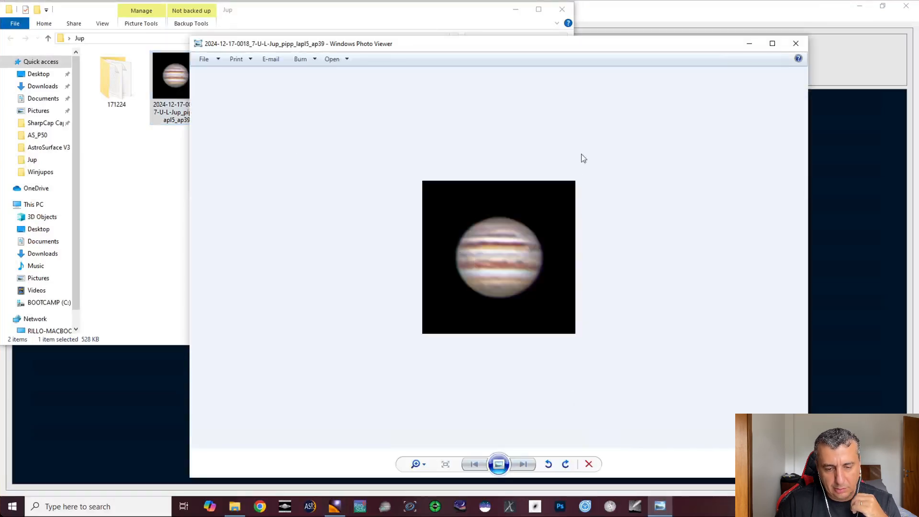
pyautogui.moveTo(593, 44); pyautogui.dragTo(480, 6)
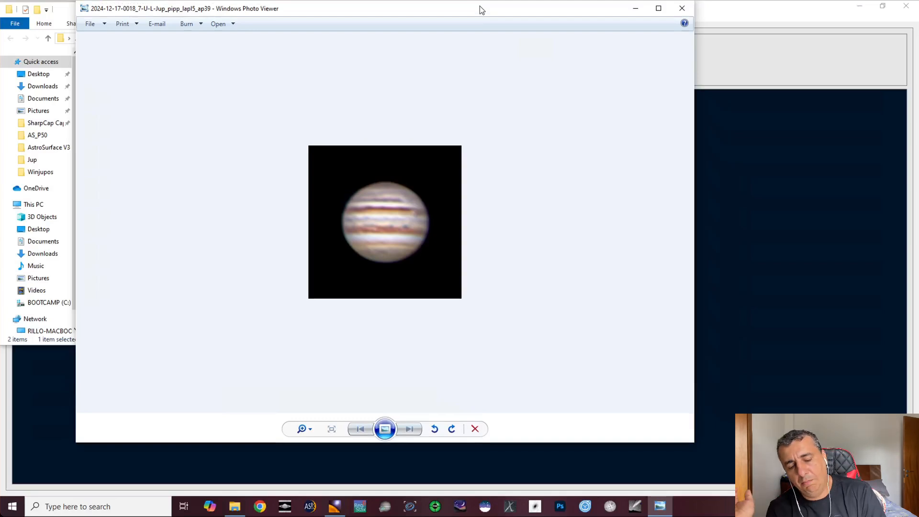